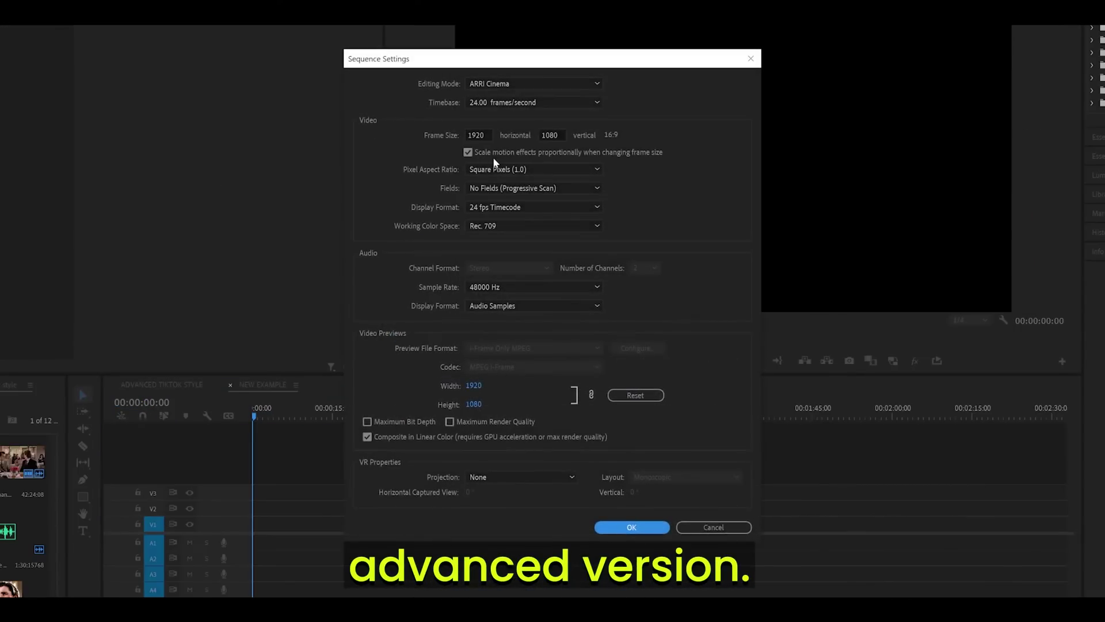
# Open the sequence settings and set the frame size to 1080 horizontal by 1440 vertical
pyautogui.click(476, 134)
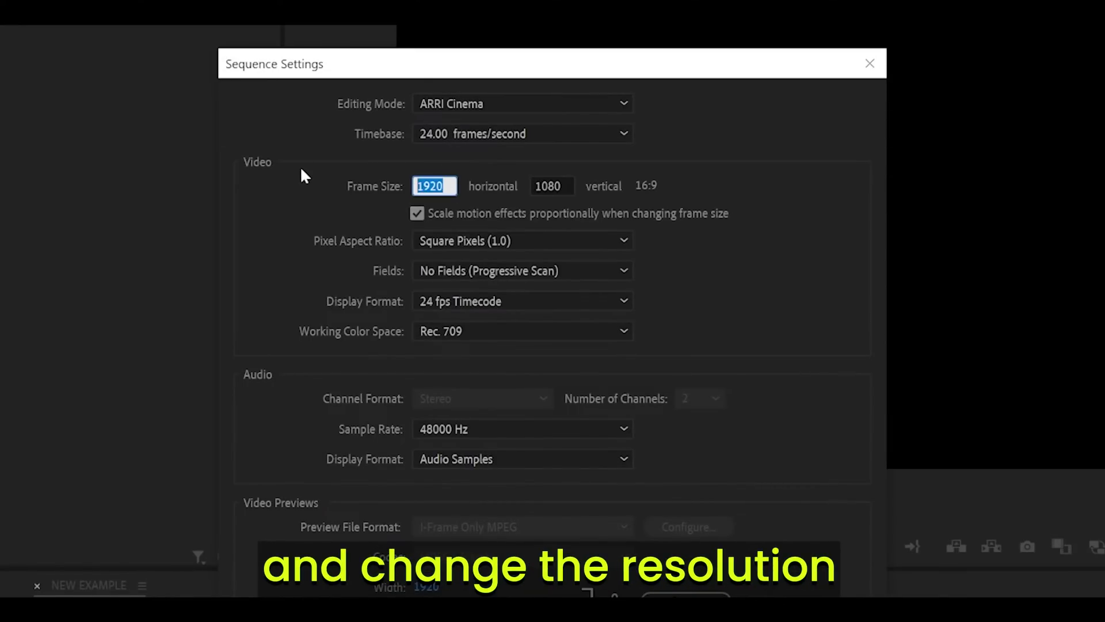
pyautogui.write('1080')
pyautogui.press('Tab')
pyautogui.write('1440')
pyautogui.click(678, 183)
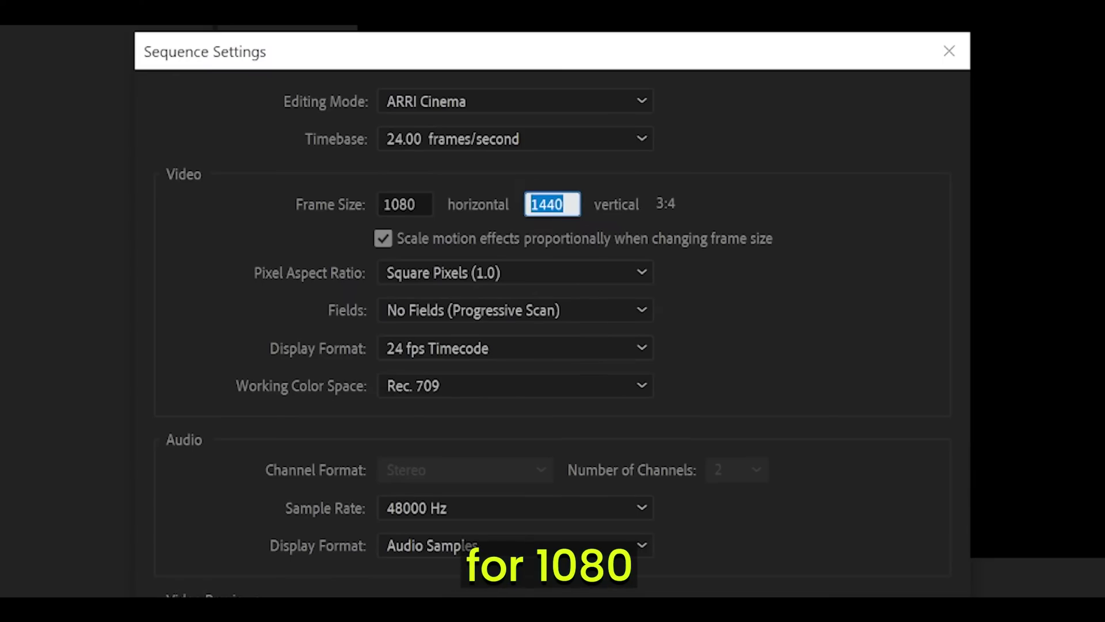
pyautogui.write('1920')
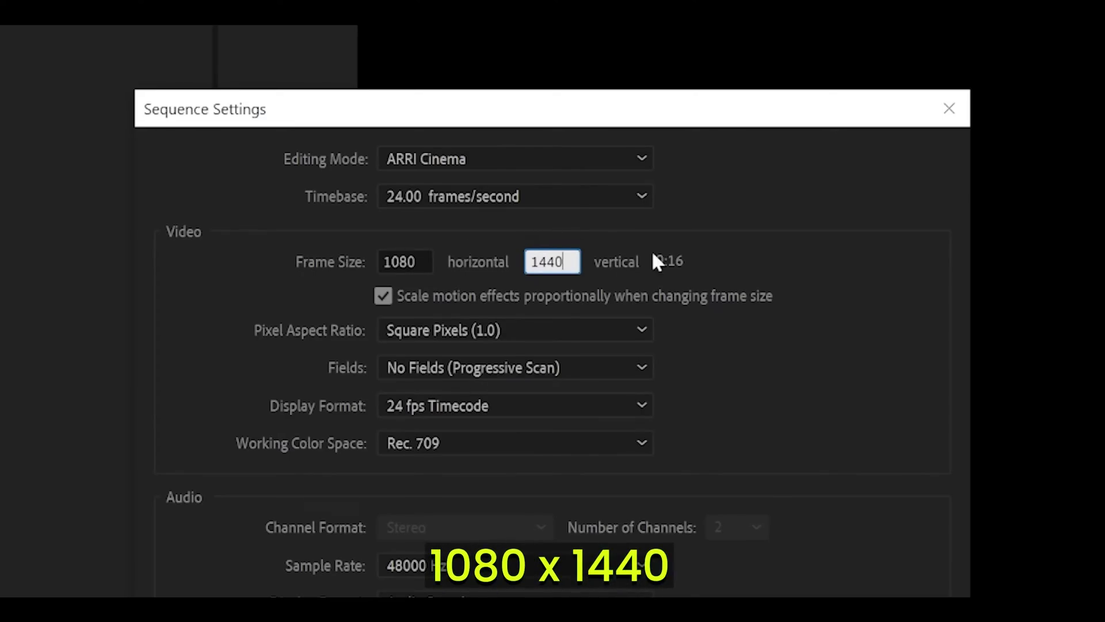
pyautogui.click(728, 242)
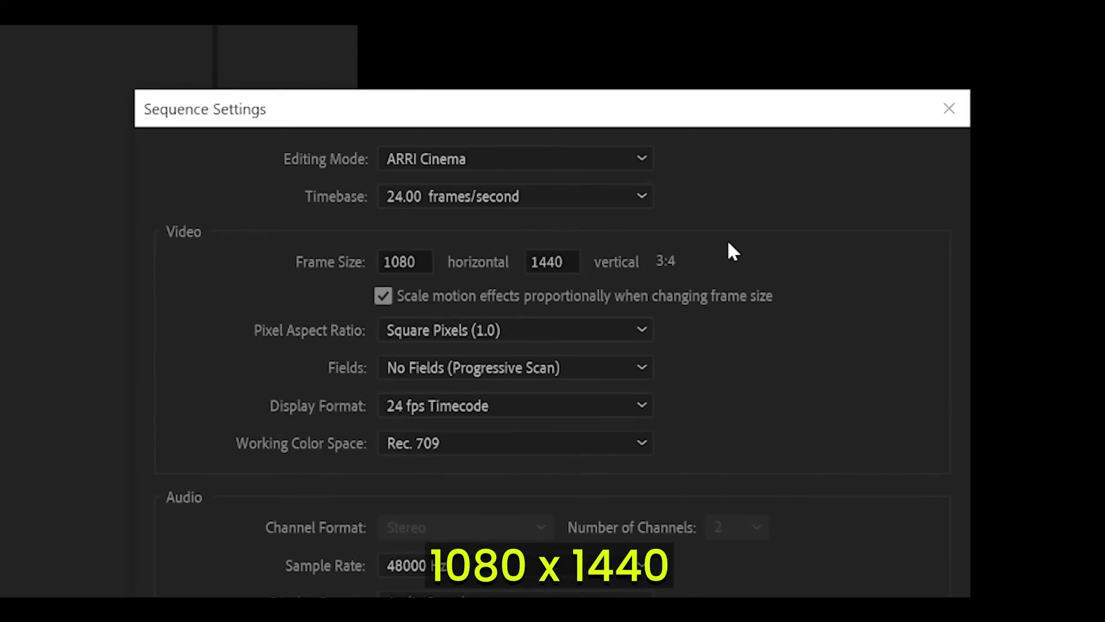
# Switch the sequence's editing mode to Custom with a timebase of 60.00 frames/second and apply the settings
pyautogui.click(459, 159)
pyautogui.click(459, 187)
pyautogui.click(468, 197)
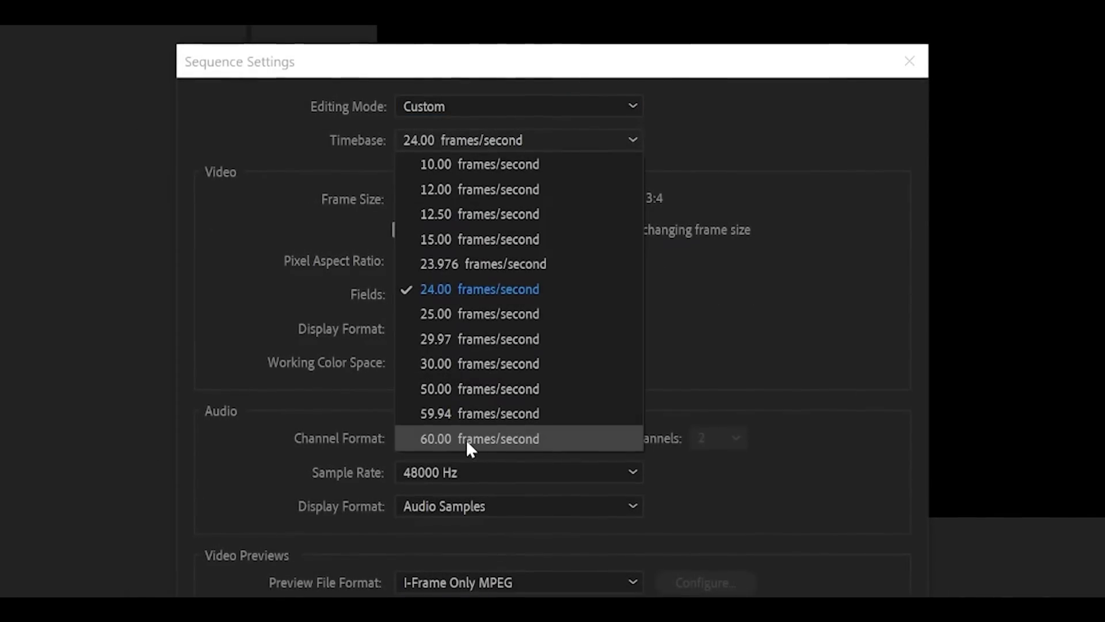
pyautogui.click(467, 440)
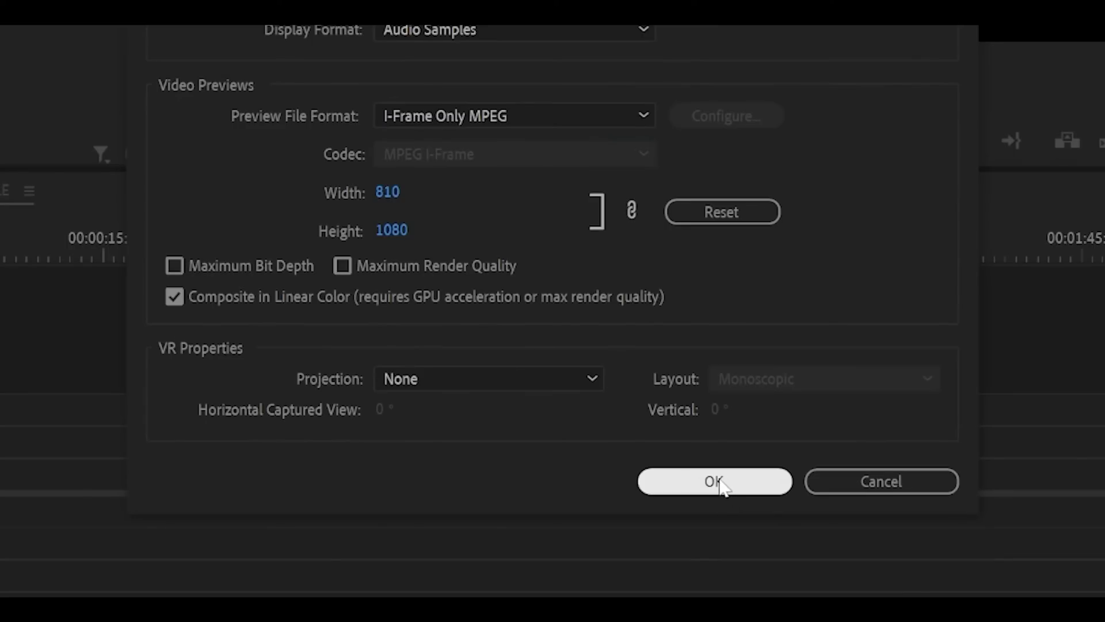
pyautogui.click(717, 479)
# Place the Strybo music file on track A1 at the sequence start and add the patrick bateman clip to the video track
pyautogui.moveTo(162, 429); pyautogui.dragTo(461, 444)
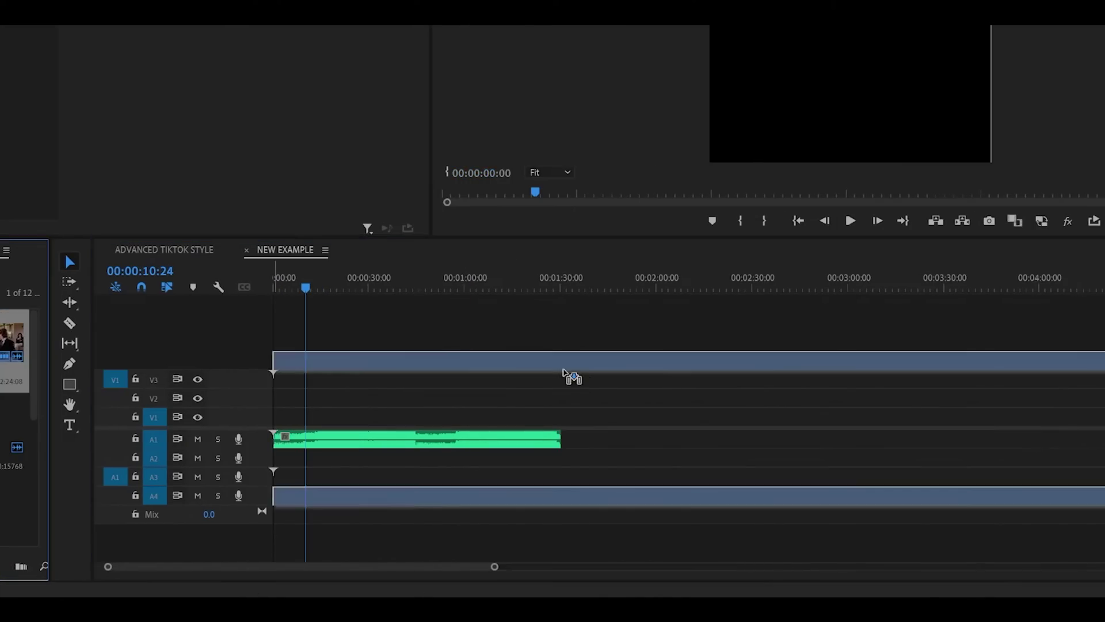
pyautogui.moveTo(568, 375); pyautogui.dragTo(582, 422)
pyautogui.press('-')
# Find the headset close-up around 00:05:32:23 in the movie footage and shift that clip's horizontal position to reframe the face
pyautogui.click(422, 288)
pyautogui.moveTo(424, 288); pyautogui.dragTo(735, 325)
pyautogui.scroll(-2, 741, 325)
pyautogui.scroll(2, 621, 325)
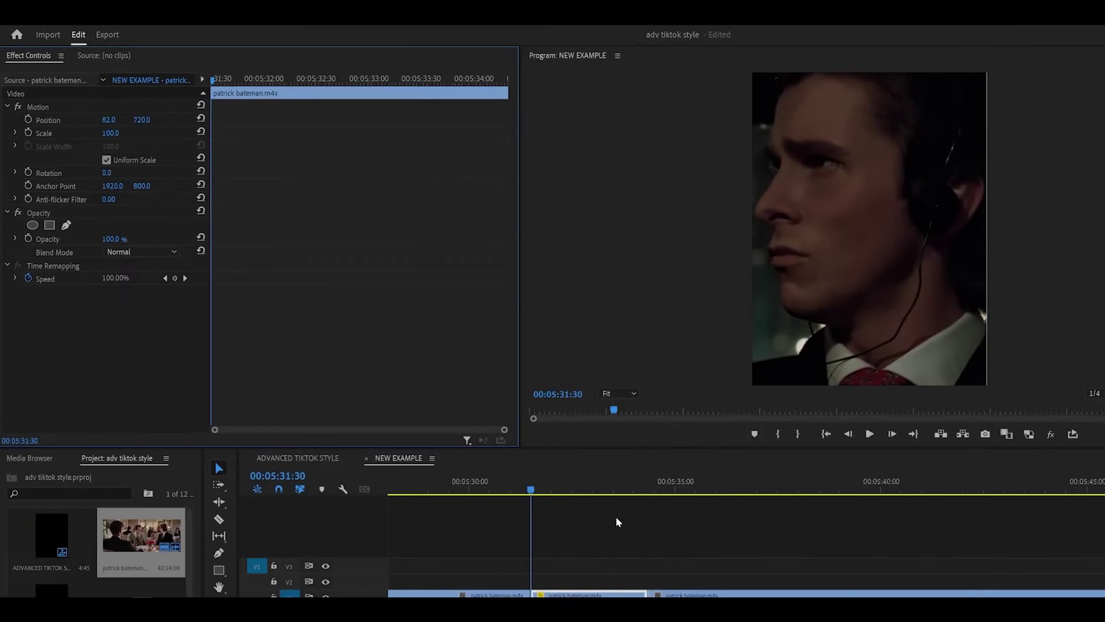
pyautogui.press('=')
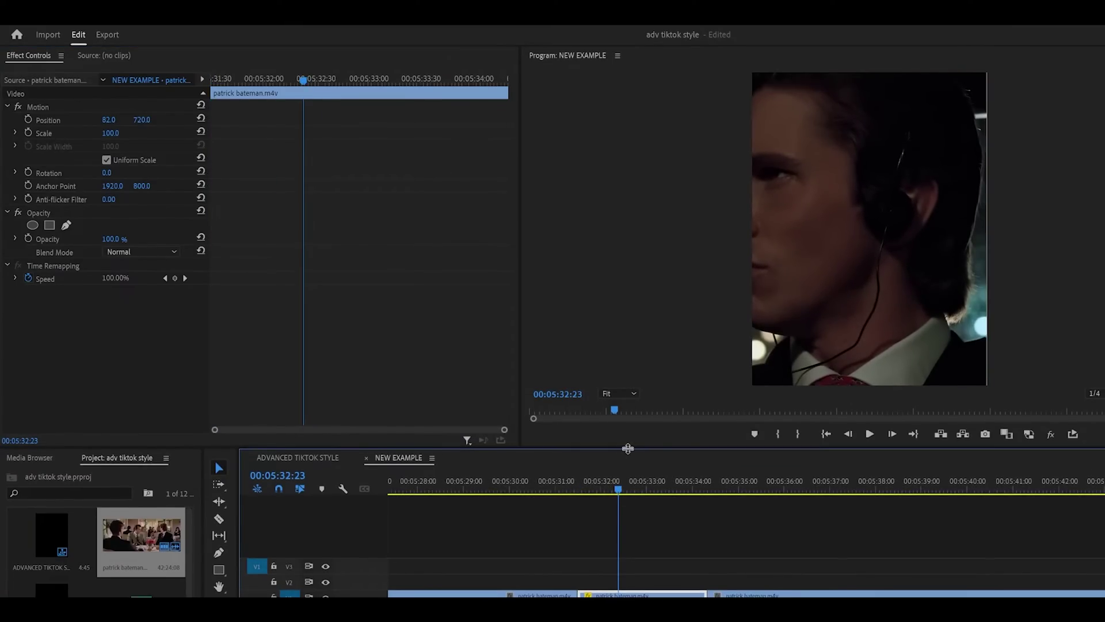
pyautogui.press('=')
pyautogui.moveTo(109, 120); pyautogui.dragTo(178, 119)
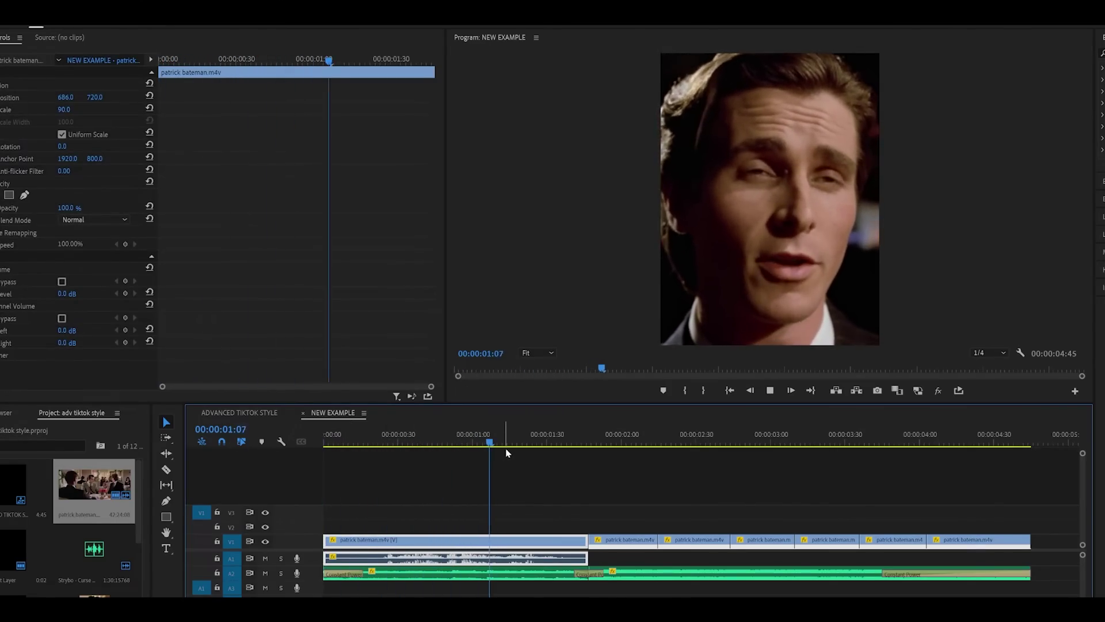
# Review the end of the first clip around its cut at 00:00:01:46 and play the sequence
pyautogui.click(577, 444)
pyautogui.moveTo(577, 444); pyautogui.dragTo(588, 449)
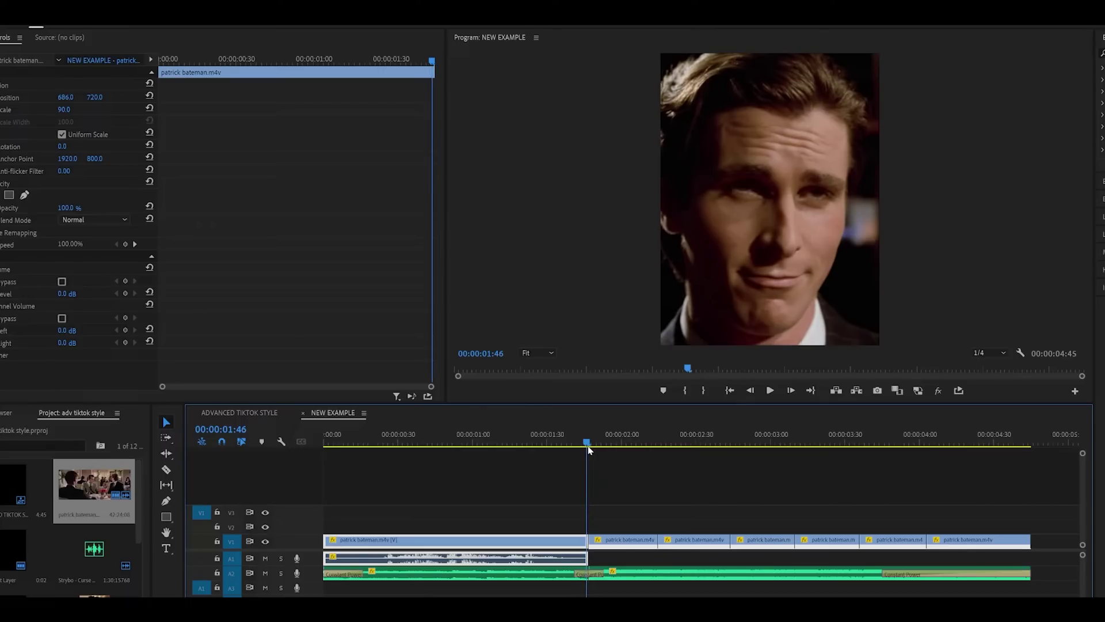
pyautogui.press('-')
pyautogui.press('space')
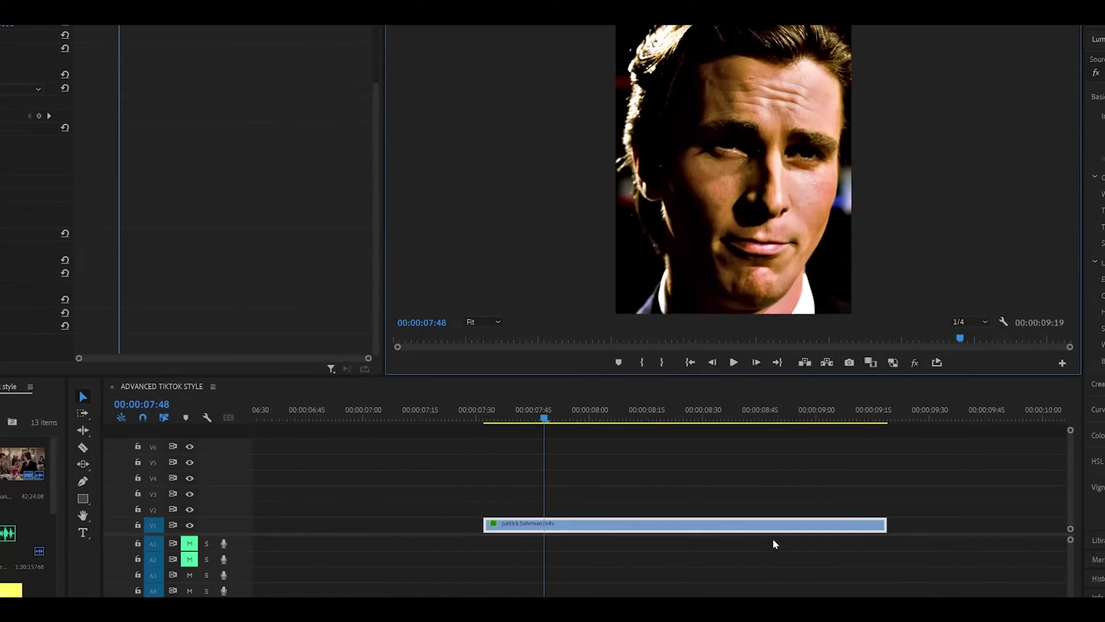
# Set the clip's Lumetri exposure to 1.5 and contrast to 75
pyautogui.hscroll(1, 773, 539)
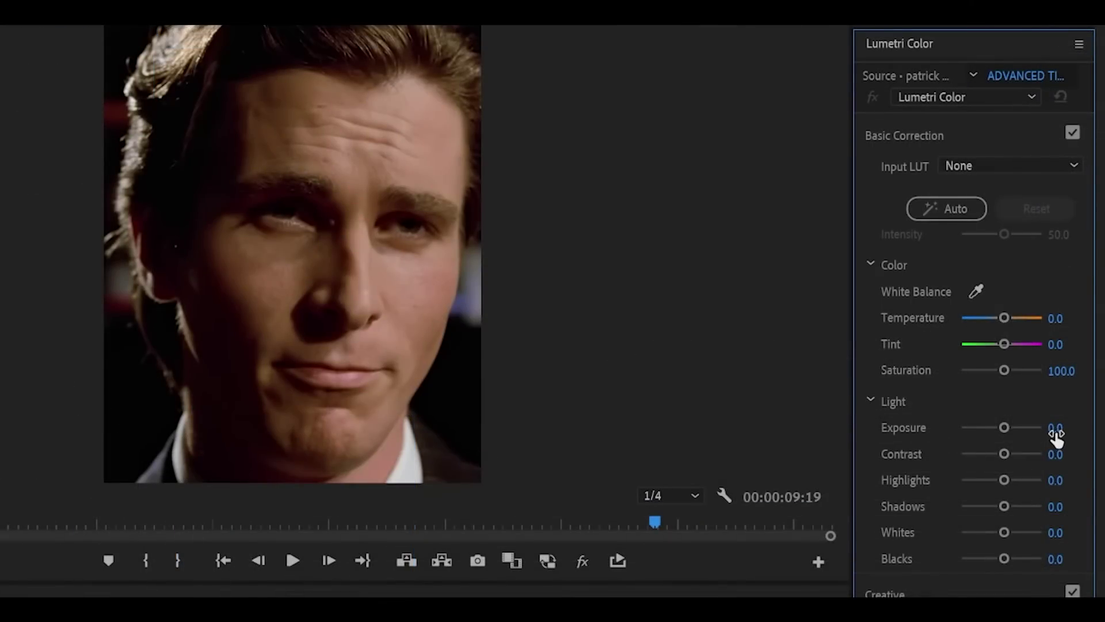
pyautogui.write('1.5')
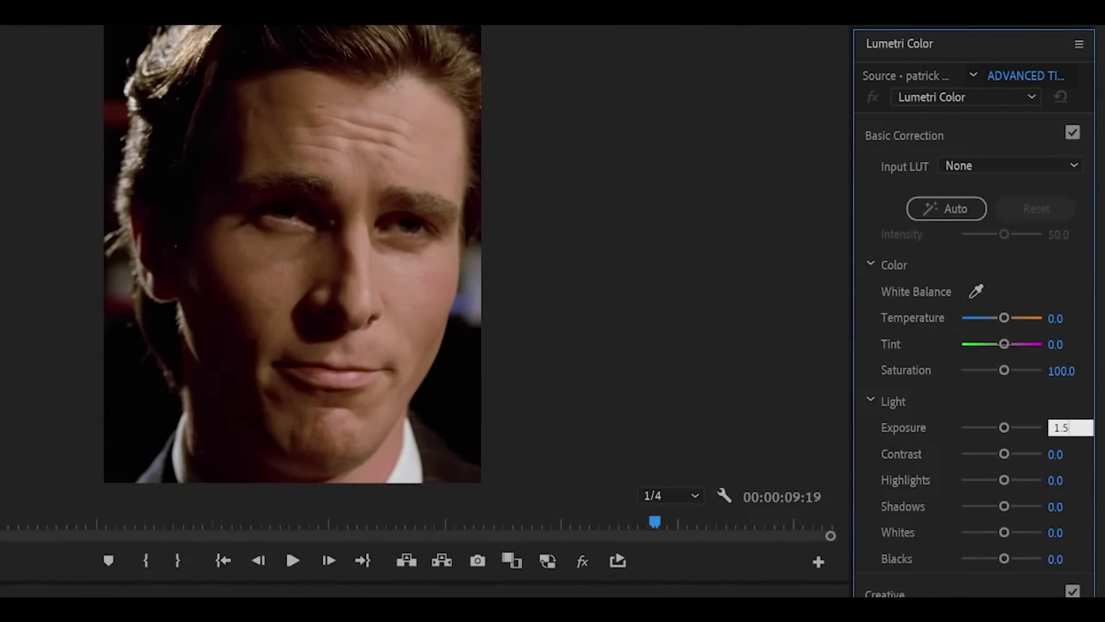
pyautogui.press('Return')
pyautogui.write('75')
pyautogui.press('Return')
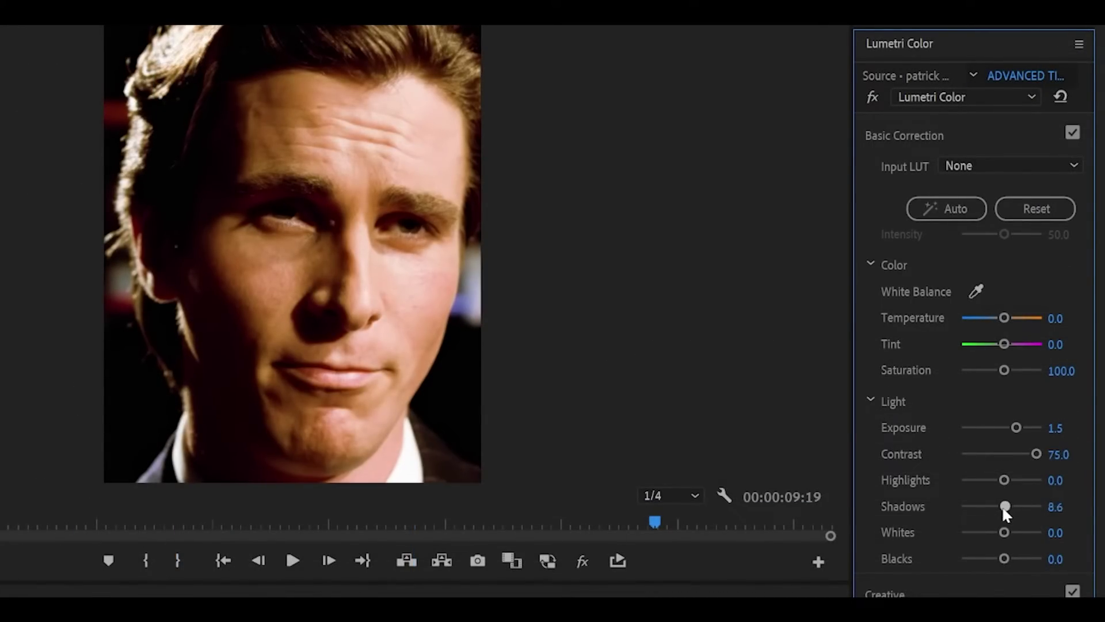
# Set the clip's Lumetri shadows to -28.4 and highlights to 21, and adjust its saturation and temperature
pyautogui.moveTo(1004, 507); pyautogui.dragTo(1011, 481)
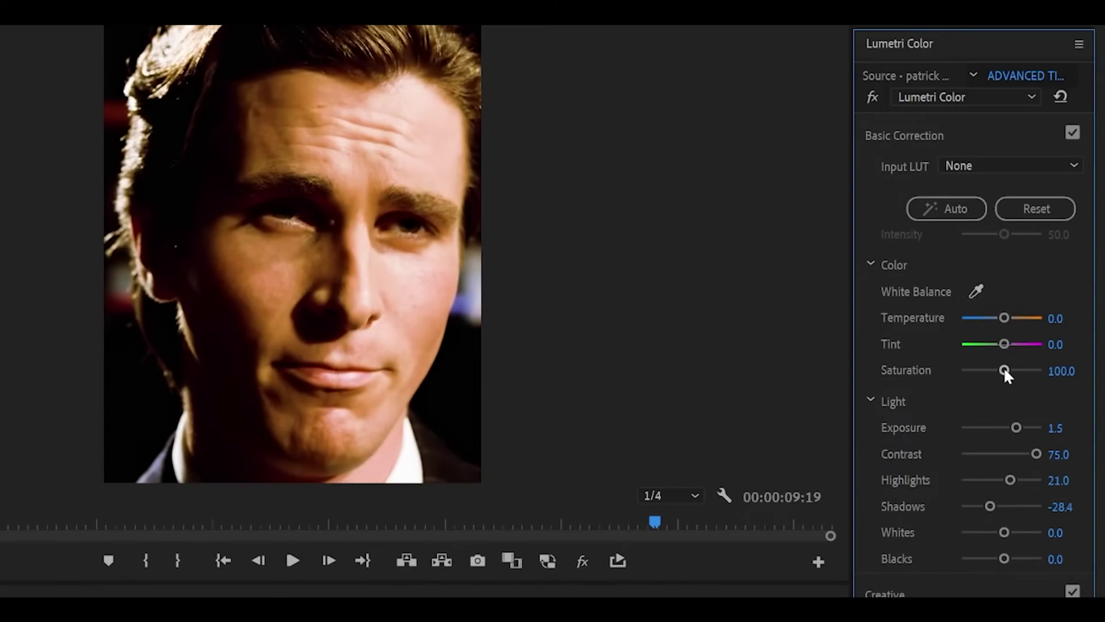
pyautogui.moveTo(1004, 370); pyautogui.dragTo(1062, 377)
pyautogui.moveTo(1006, 317); pyautogui.dragTo(1058, 315)
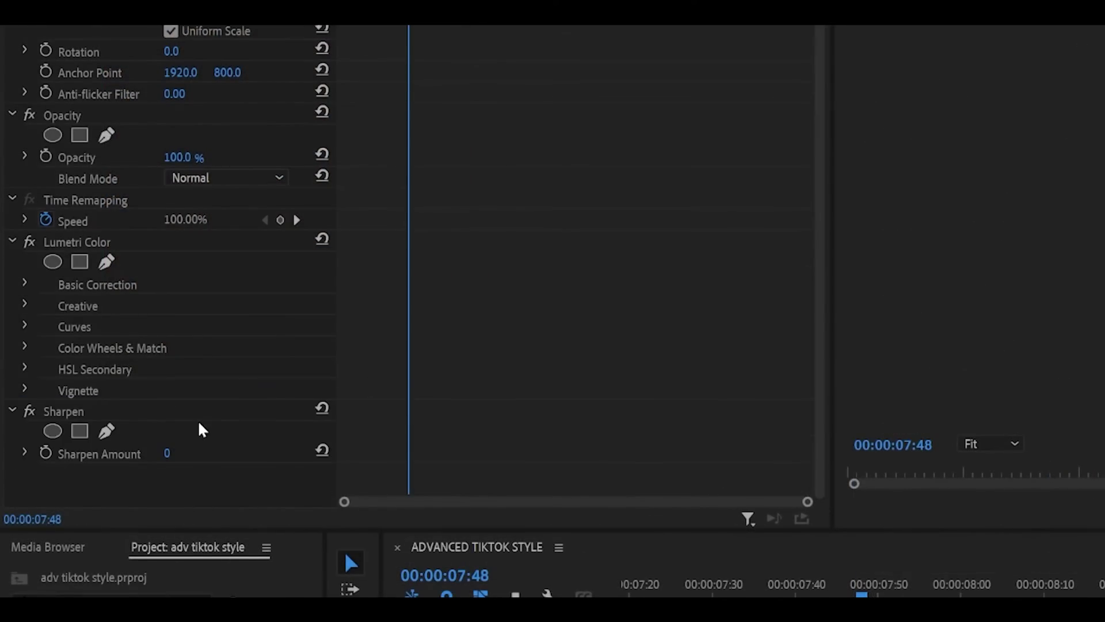
# Set the clip's Sharpen Amount to 20
pyautogui.click(167, 453)
pyautogui.write('20')
pyautogui.press('Return')
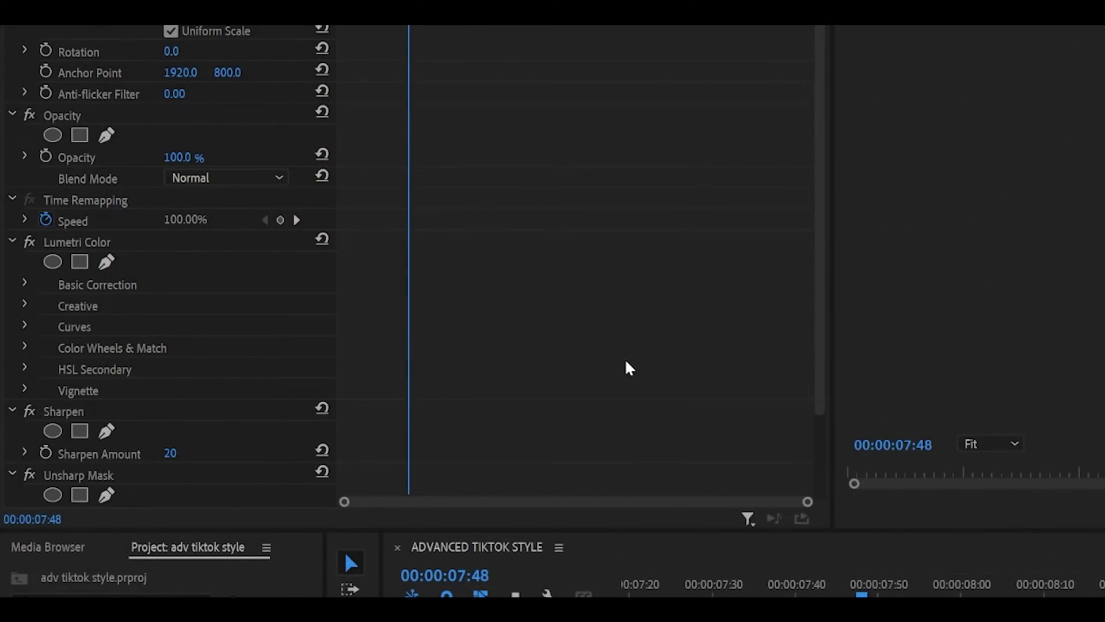
# Add the Unsharp Mask effect to the clip and set its radius to 200
pyautogui.click(626, 361)
pyautogui.scroll(-3, 625, 360)
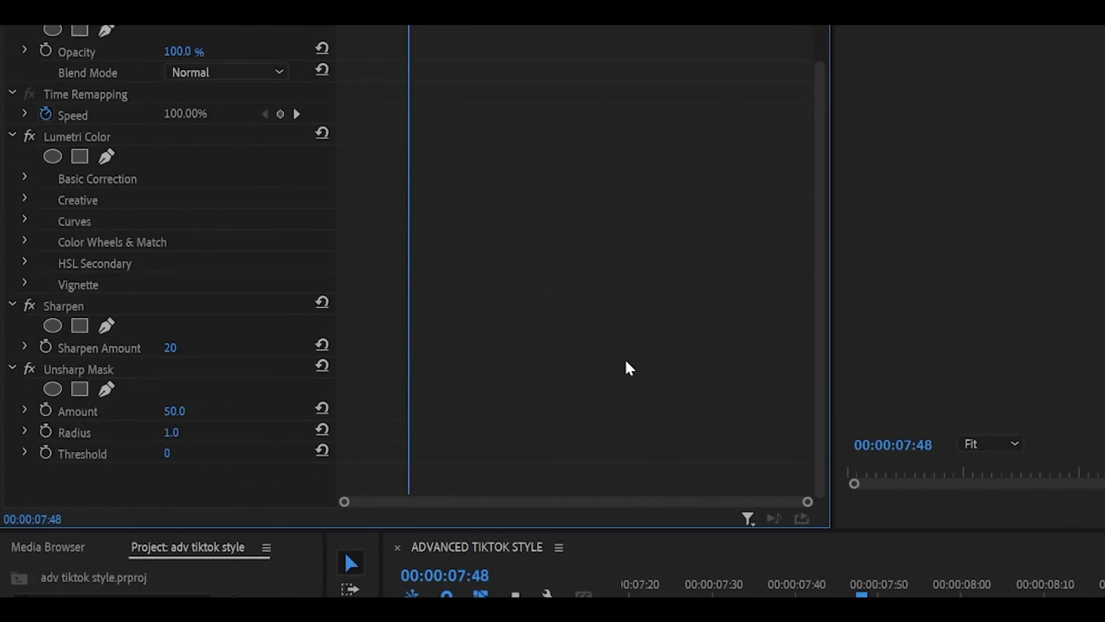
pyautogui.click(192, 432)
pyautogui.write('200')
pyautogui.press('Return')
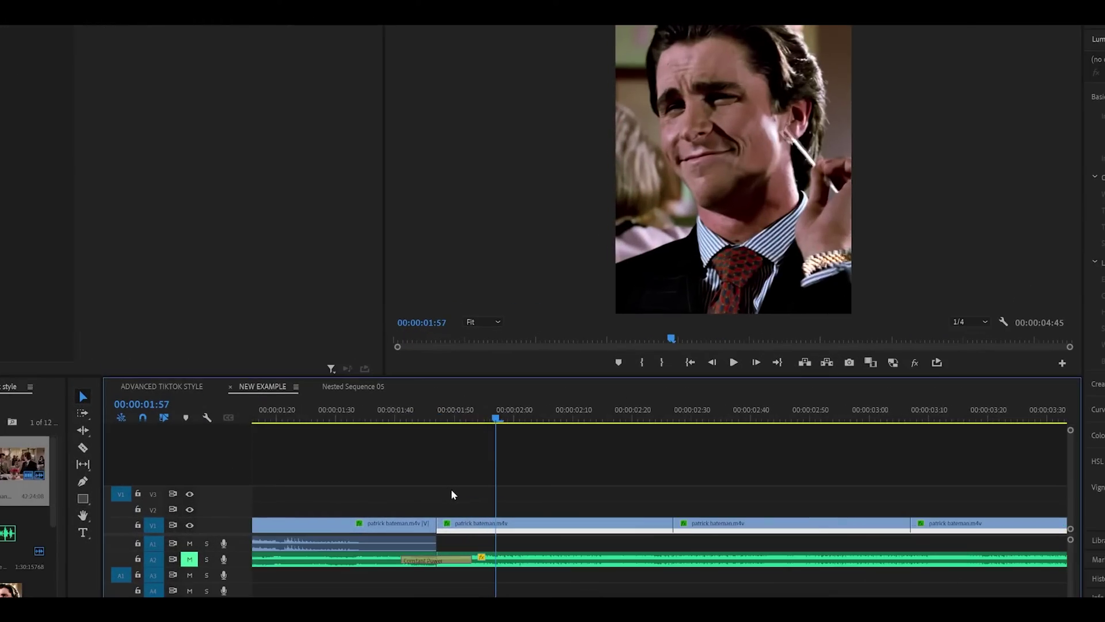
# Expand the height of the Video 1 track around the clip that starts at 00:00:01:47
pyautogui.press('=')
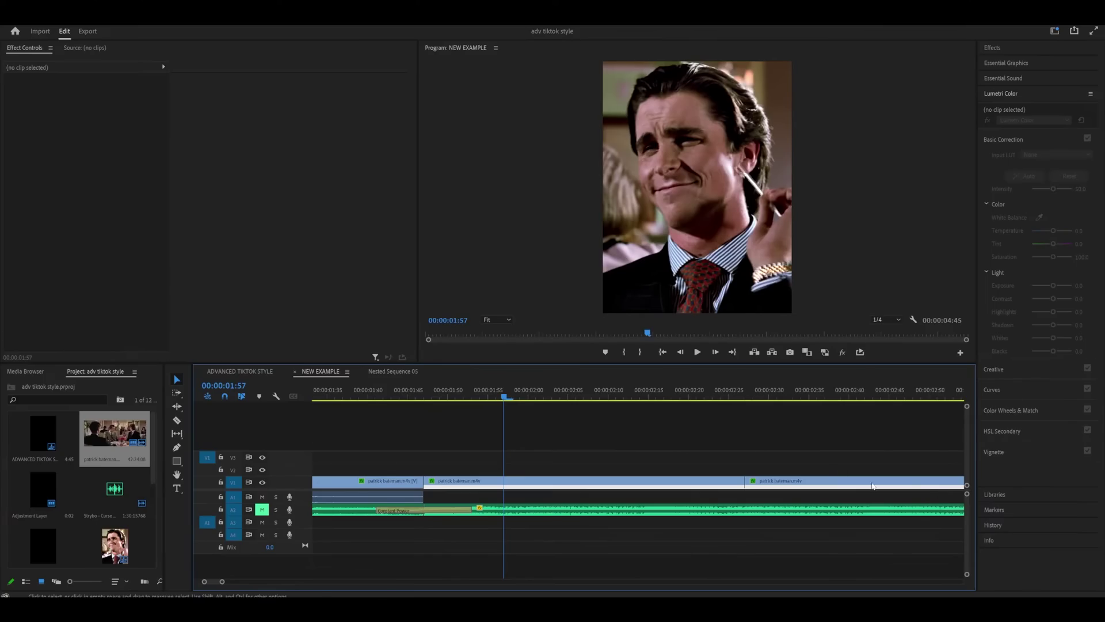
pyautogui.scroll(-1, 549, 473)
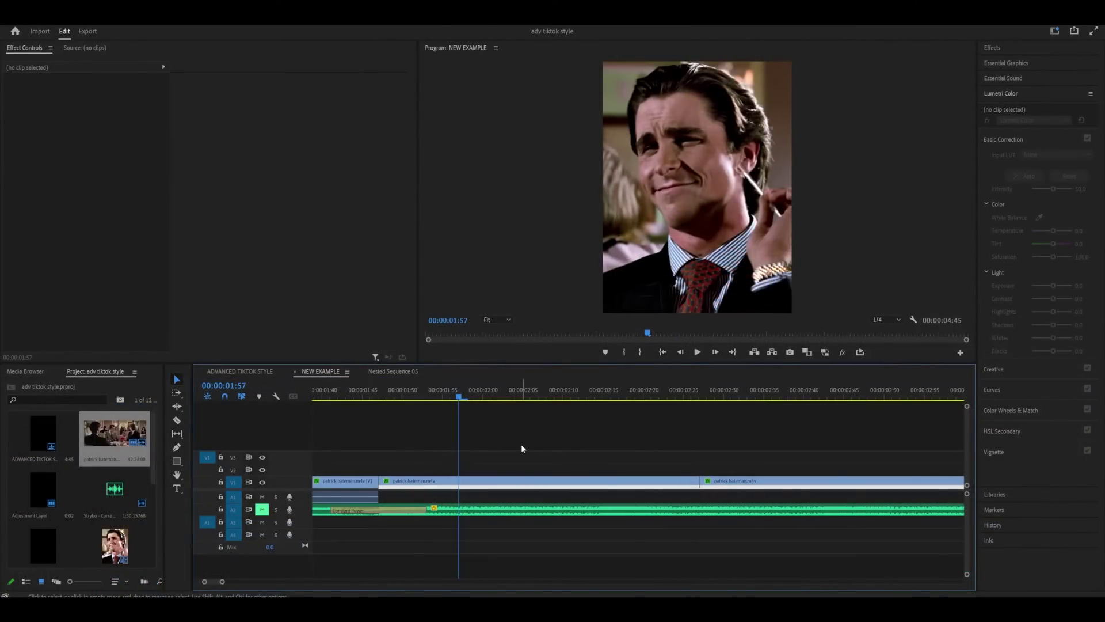
pyautogui.scroll(-1, 515, 449)
pyautogui.scroll(-1, 516, 448)
pyautogui.scroll(2, 397, 461)
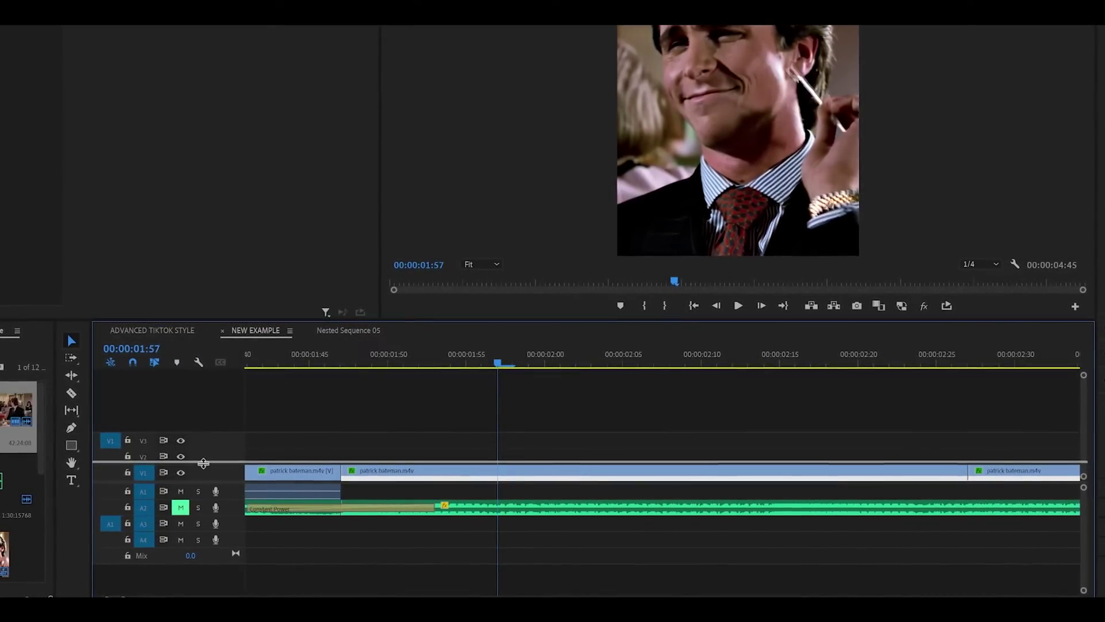
pyautogui.moveTo(197, 464); pyautogui.dragTo(211, 397)
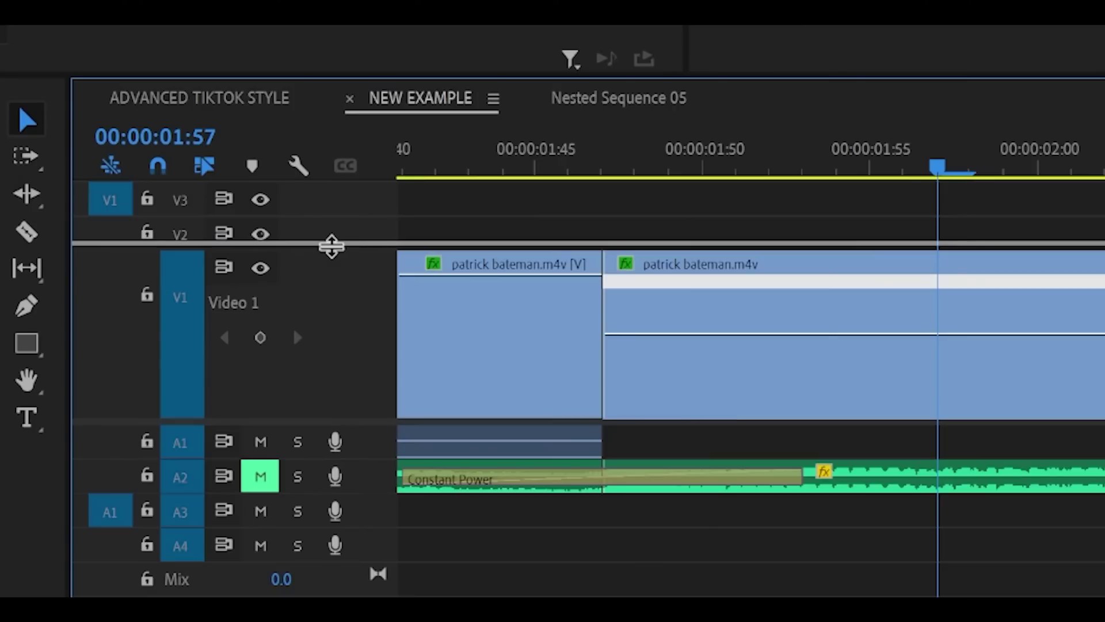
pyautogui.moveTo(331, 246); pyautogui.dragTo(330, 232)
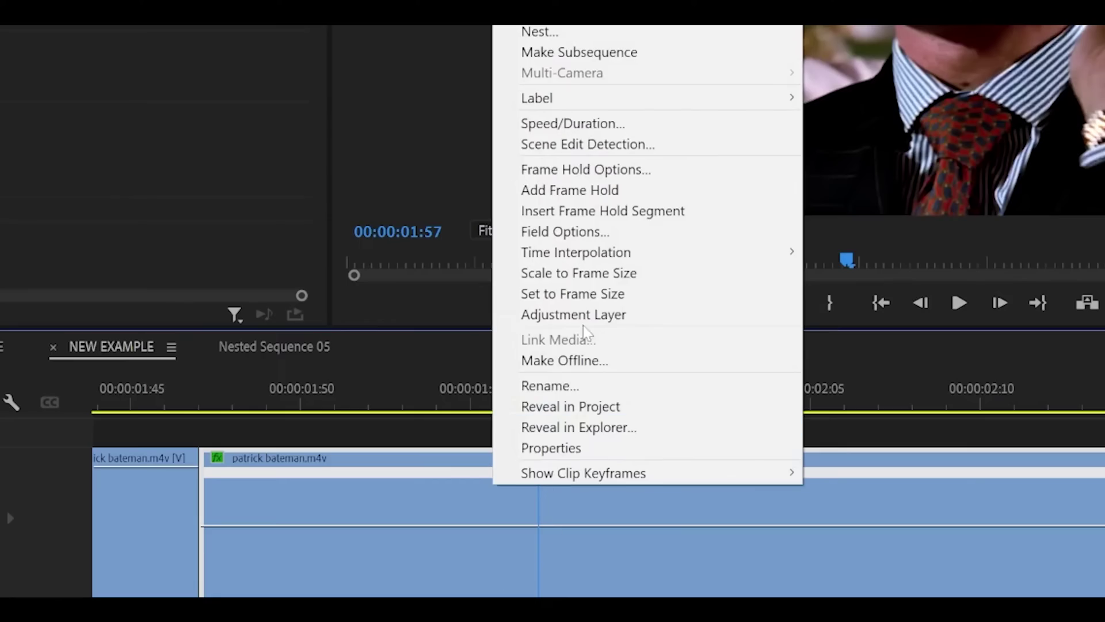
# Set the time interpolation of the clip starting at 00:00:01:47 to Optical Flow in its speed and duration settings
pyautogui.click(573, 123)
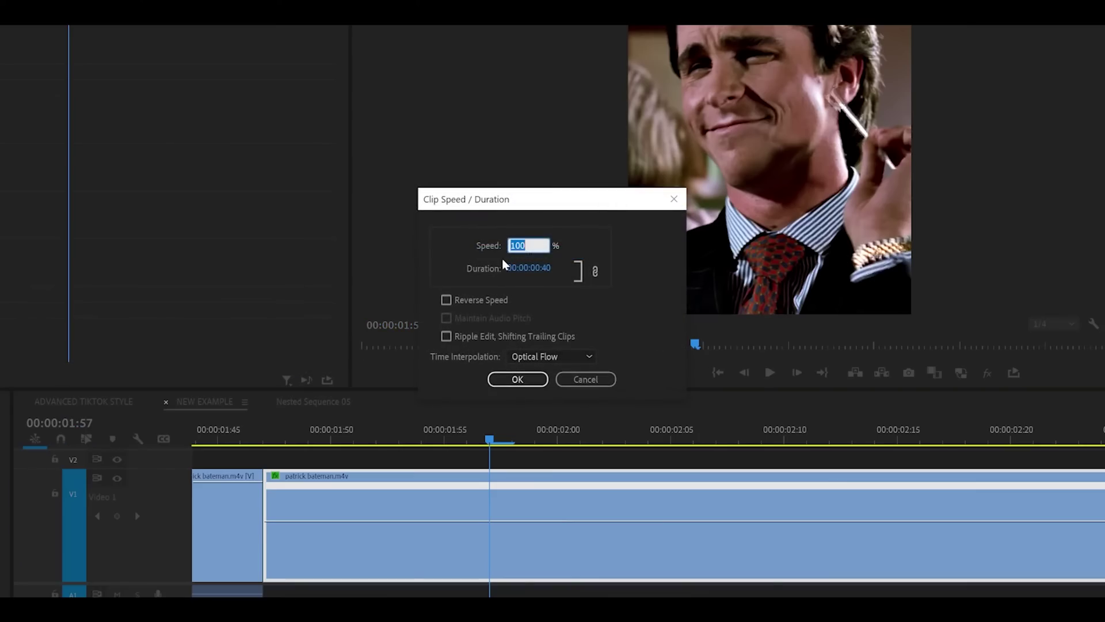
pyautogui.click(547, 356)
pyautogui.click(546, 405)
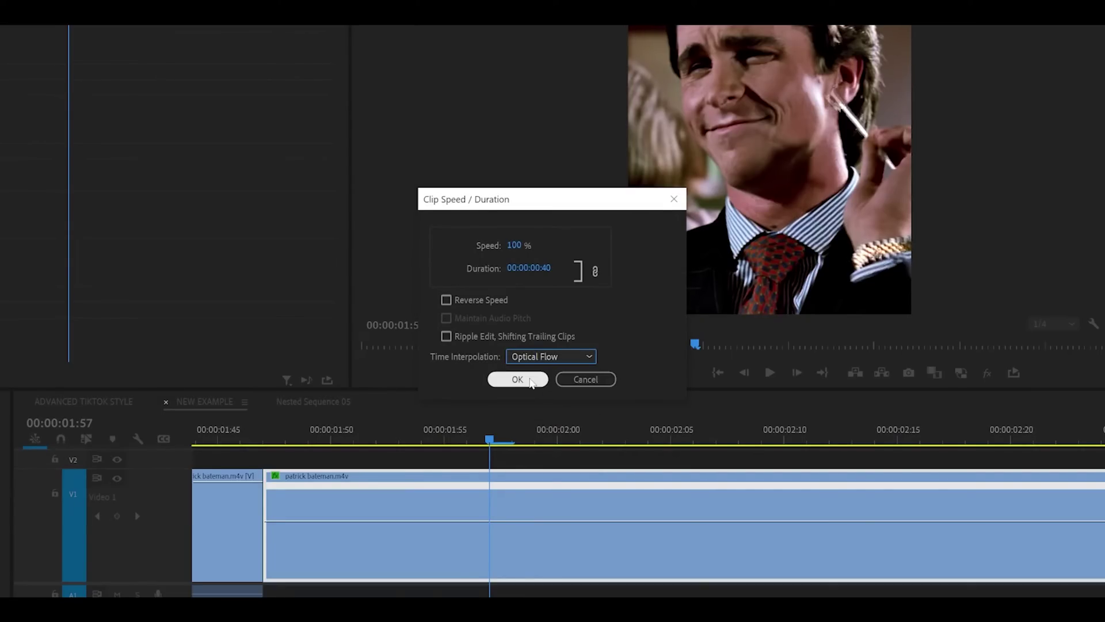
pyautogui.click(536, 381)
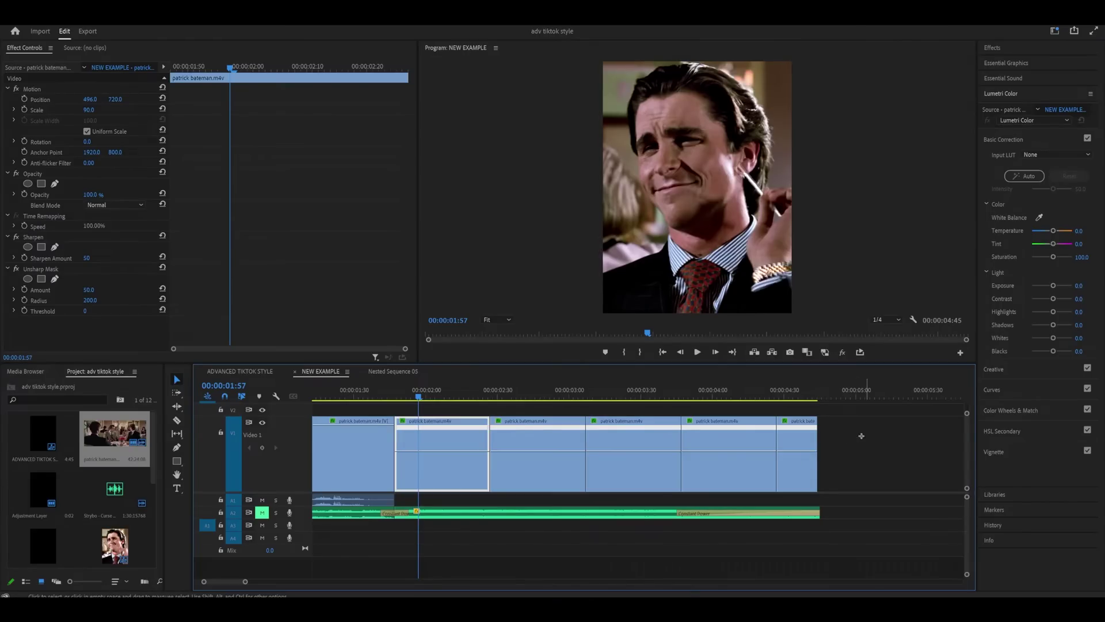
# Select the remaining four clips and set their time interpolation to Optical Flow in the speed and duration settings
pyautogui.moveTo(865, 434); pyautogui.dragTo(534, 465)
pyautogui.rightClick(547, 438)
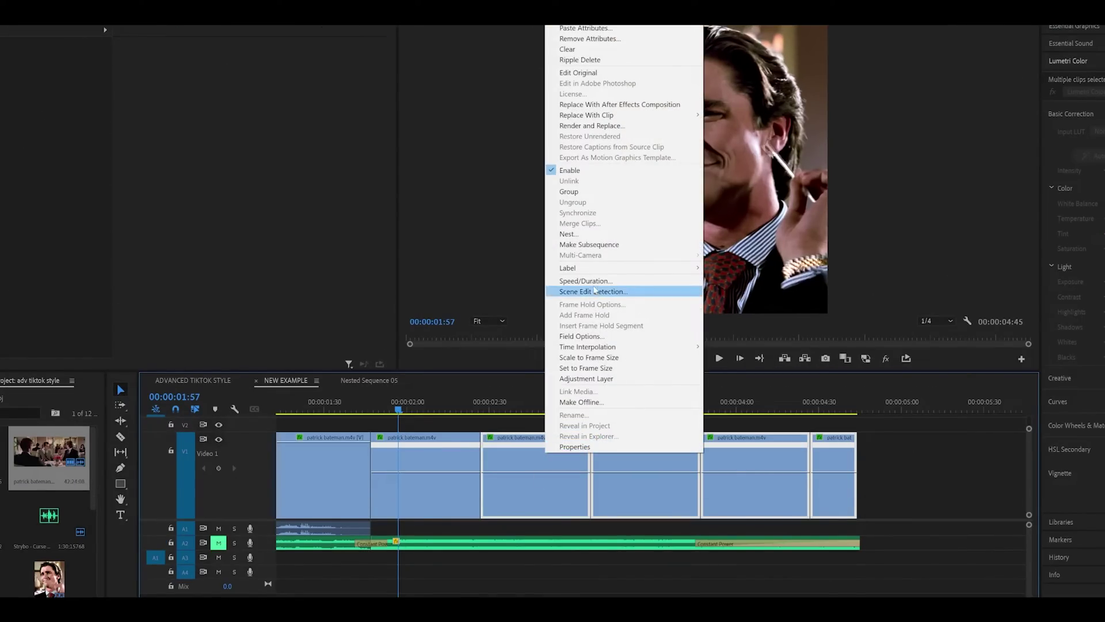
pyautogui.click(582, 281)
pyautogui.click(537, 349)
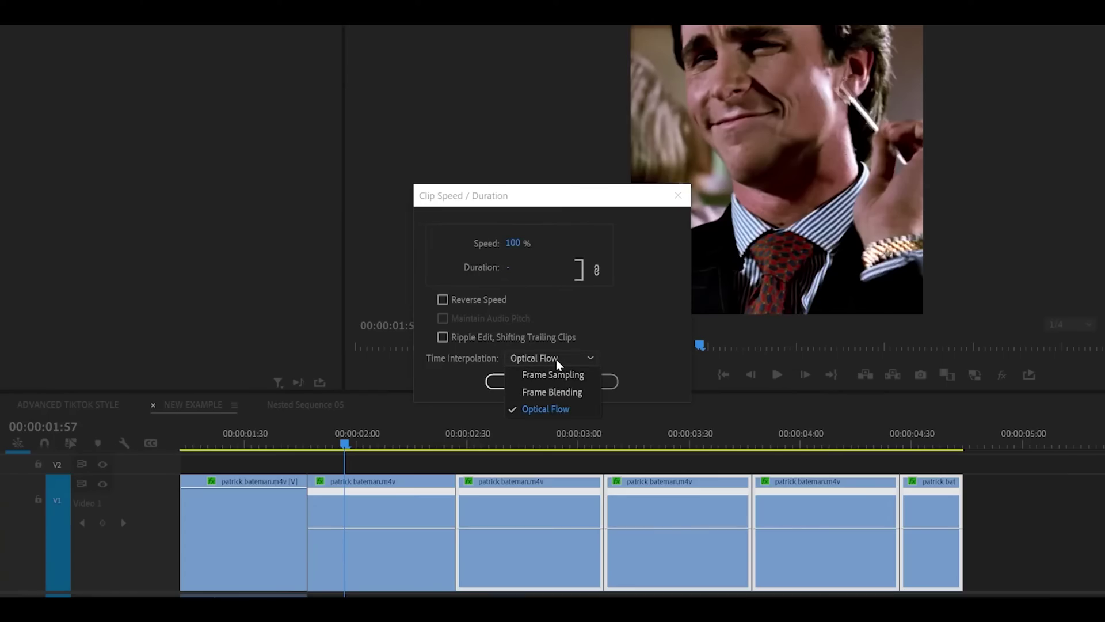
pyautogui.click(550, 386)
pyautogui.click(526, 362)
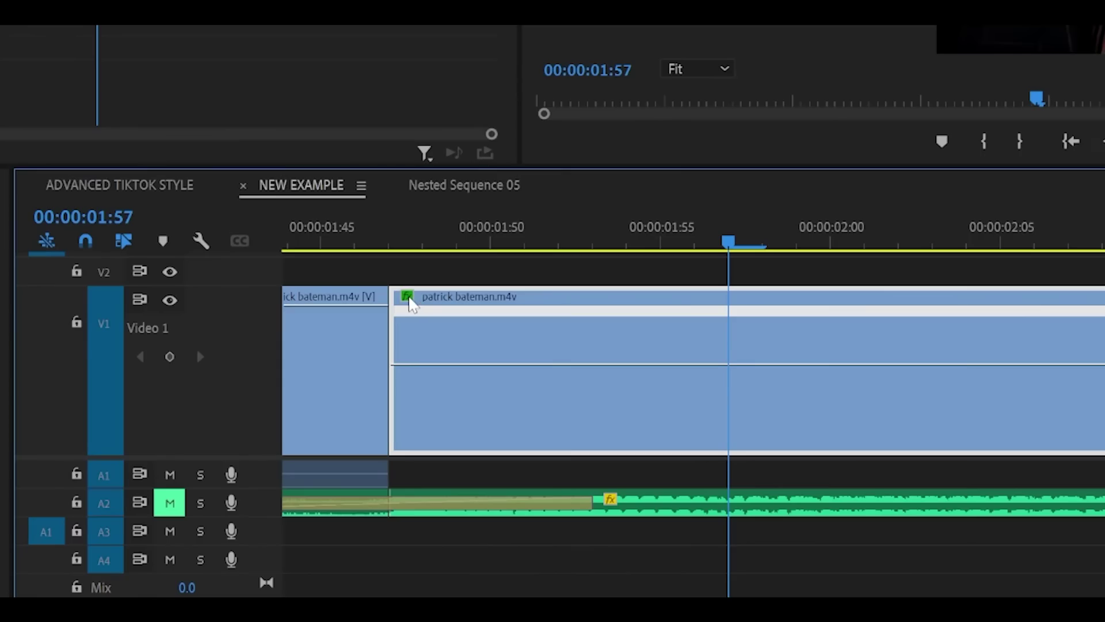
# Show the Time Remapping speed line on the clip starting at 00:00:01:47 and add a speed keyframe at 00:00:01:48
pyautogui.rightClick(368, 422)
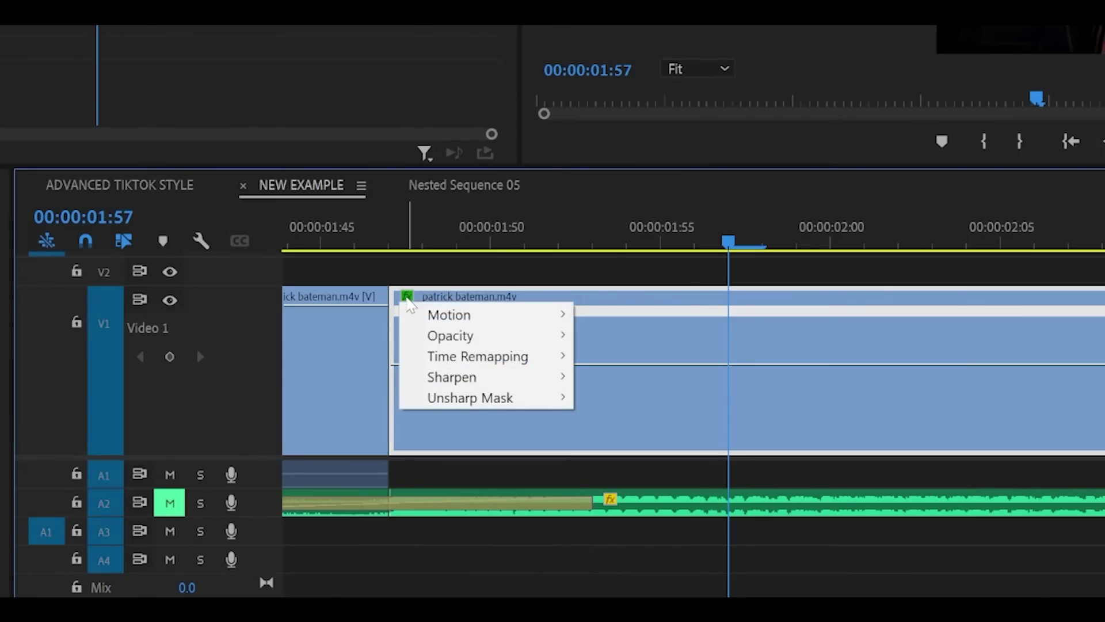
pyautogui.moveTo(456, 358)
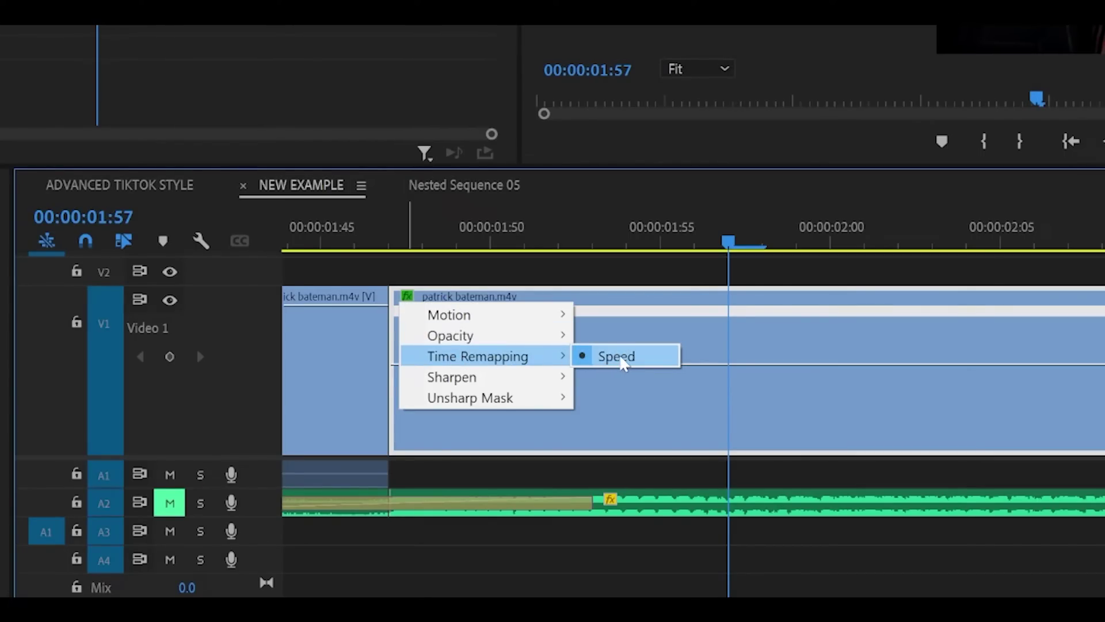
pyautogui.click(621, 358)
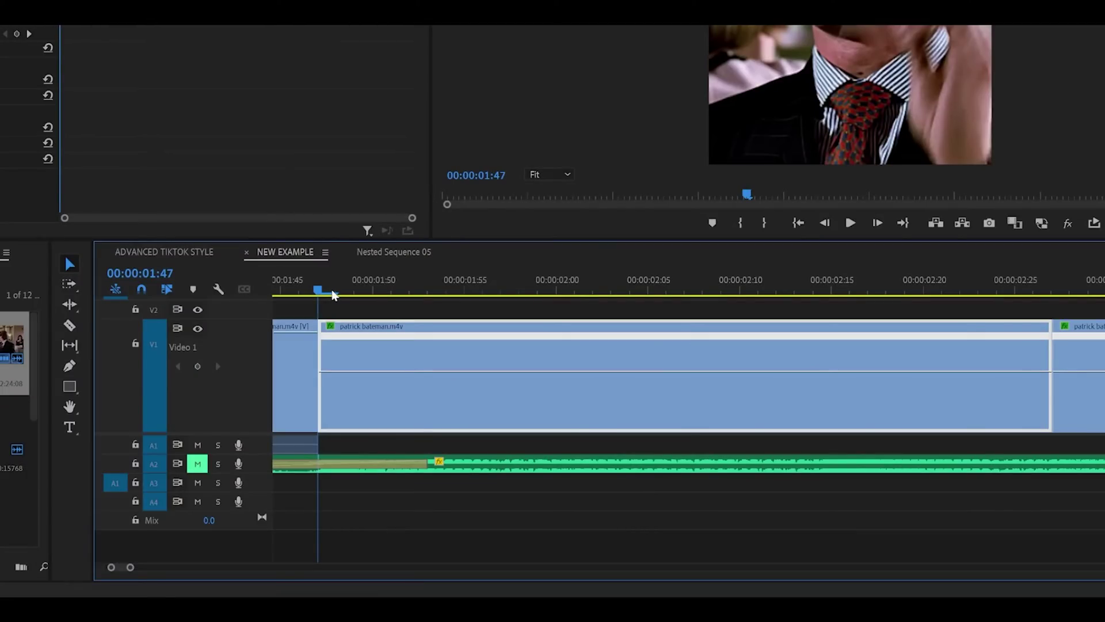
pyautogui.click(338, 292)
pyautogui.scroll(1, 337, 329)
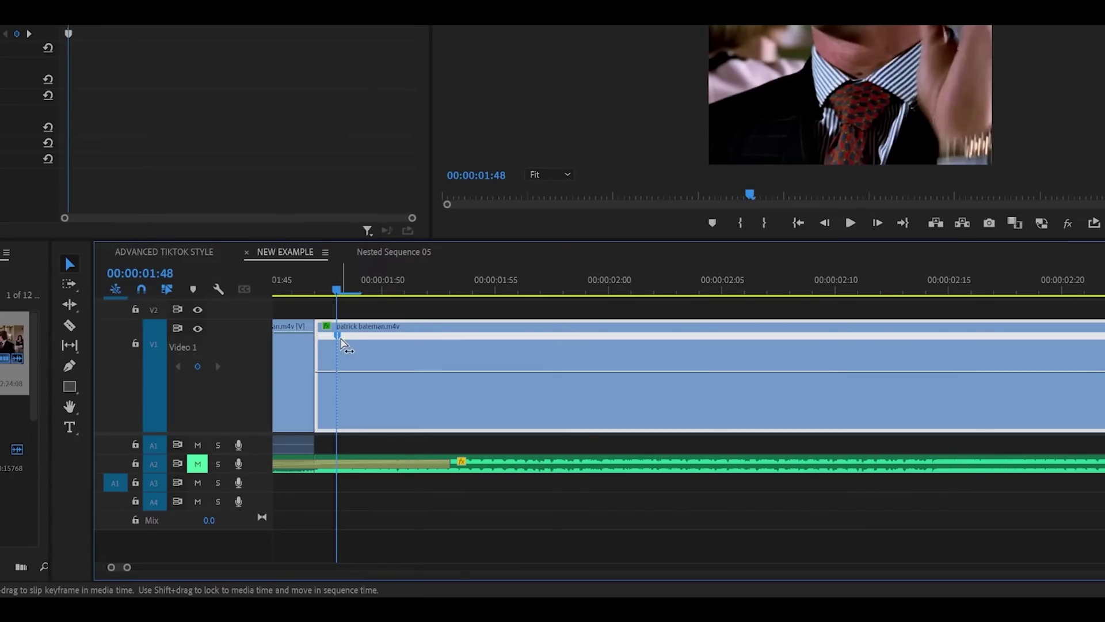
# Move the playhead to 00:00:02:06 and split the clip's speed keyframe into a ramp ending at about 00:00:01:52
pyautogui.moveTo(449, 290); pyautogui.dragTo(744, 294)
pyautogui.moveTo(344, 340); pyautogui.dragTo(352, 341)
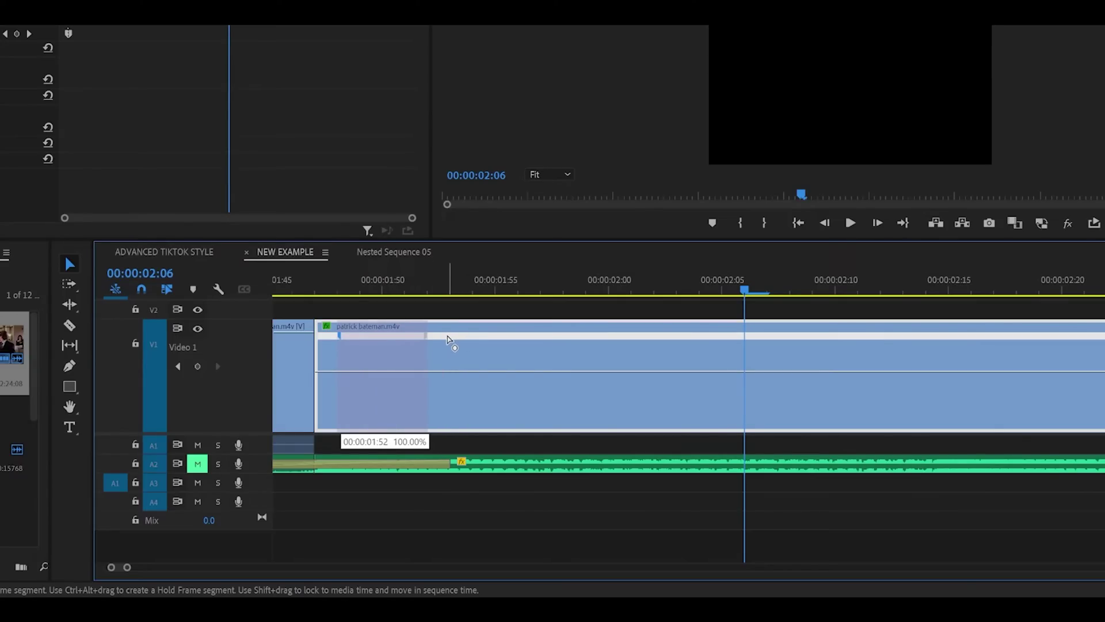
pyautogui.moveTo(448, 340)
pyautogui.mouseDown()
pyautogui.moveTo(430, 341)
pyautogui.moveTo(904, 341)
pyautogui.moveTo(748, 342)
pyautogui.mouseUp()
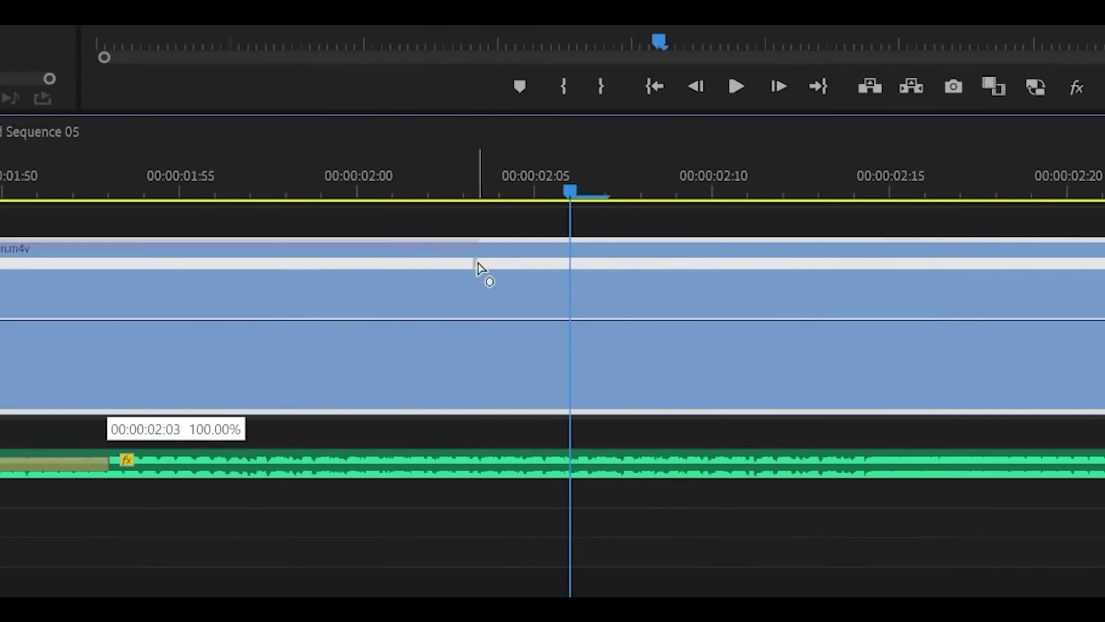
pyautogui.moveTo(477, 268); pyautogui.dragTo(150, 263)
pyautogui.moveTo(429, 340); pyautogui.dragTo(431, 340)
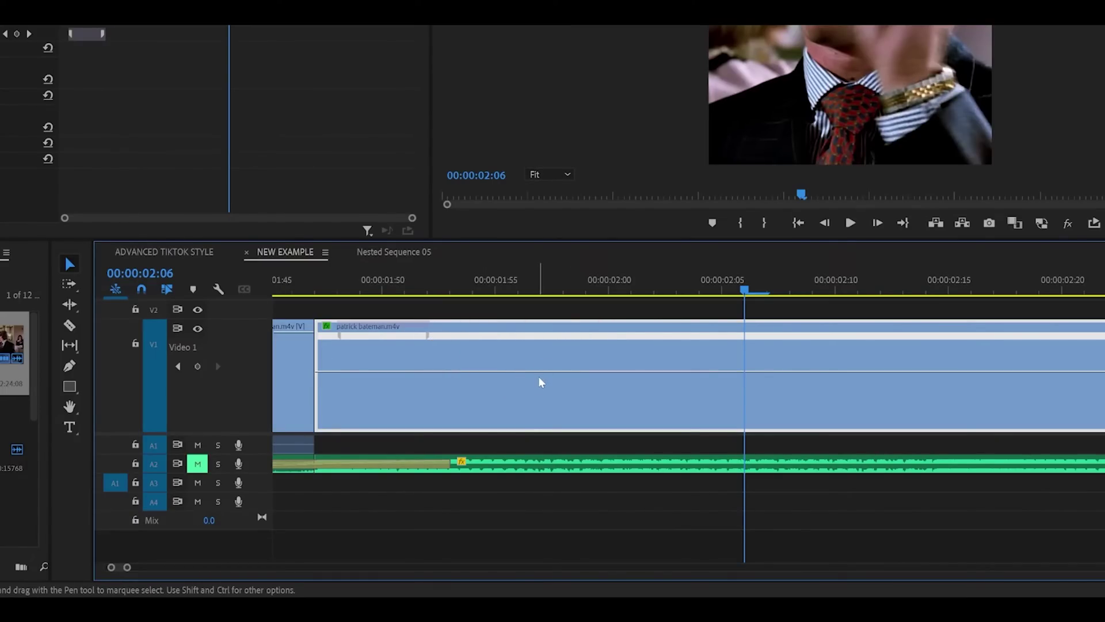
# Lower the clip's speed line after the ramp to slow down that part of the clip
pyautogui.scroll(3, 537, 373)
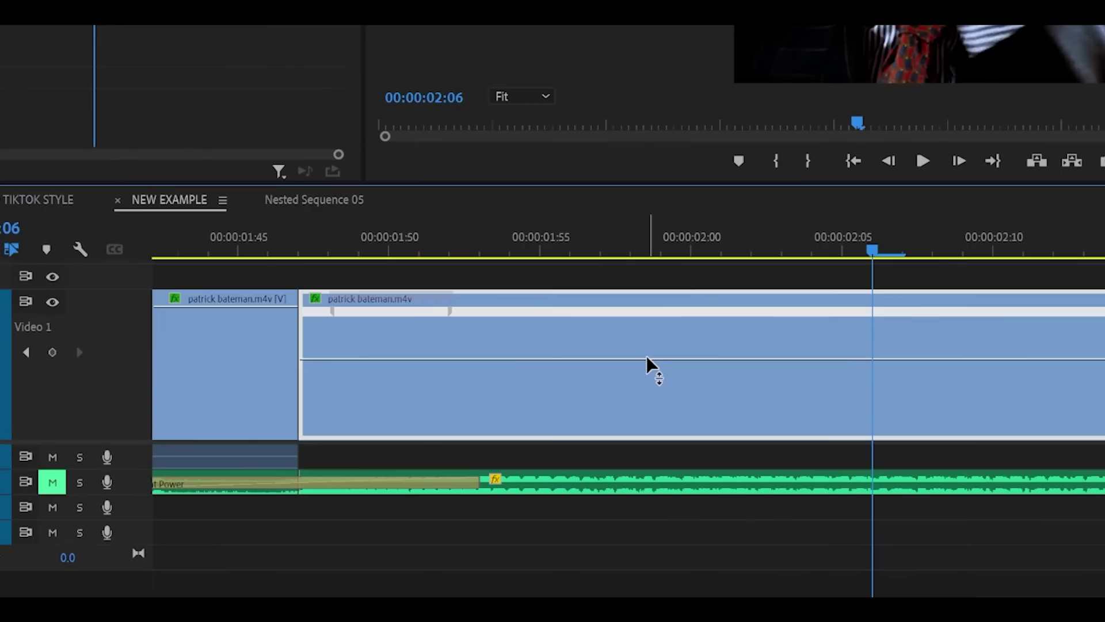
pyautogui.moveTo(645, 375); pyautogui.dragTo(647, 442)
pyautogui.scroll(-4, 613, 383)
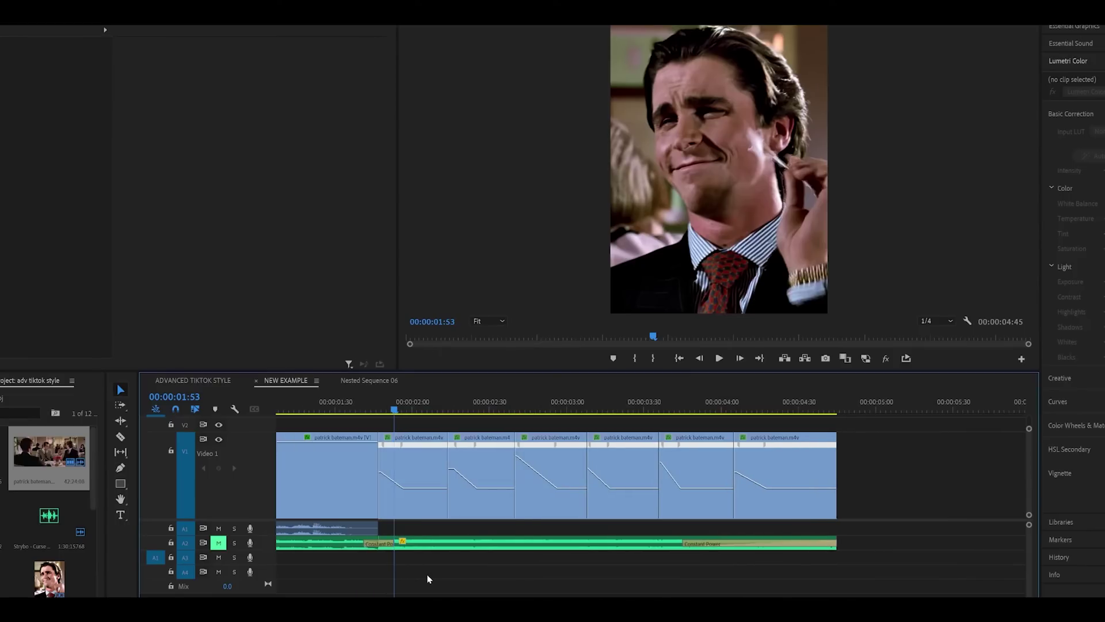
# Examine the speed ramps on the six clips between 00:00:01:47 and the end of the sequence
pyautogui.scroll(2, 458, 550)
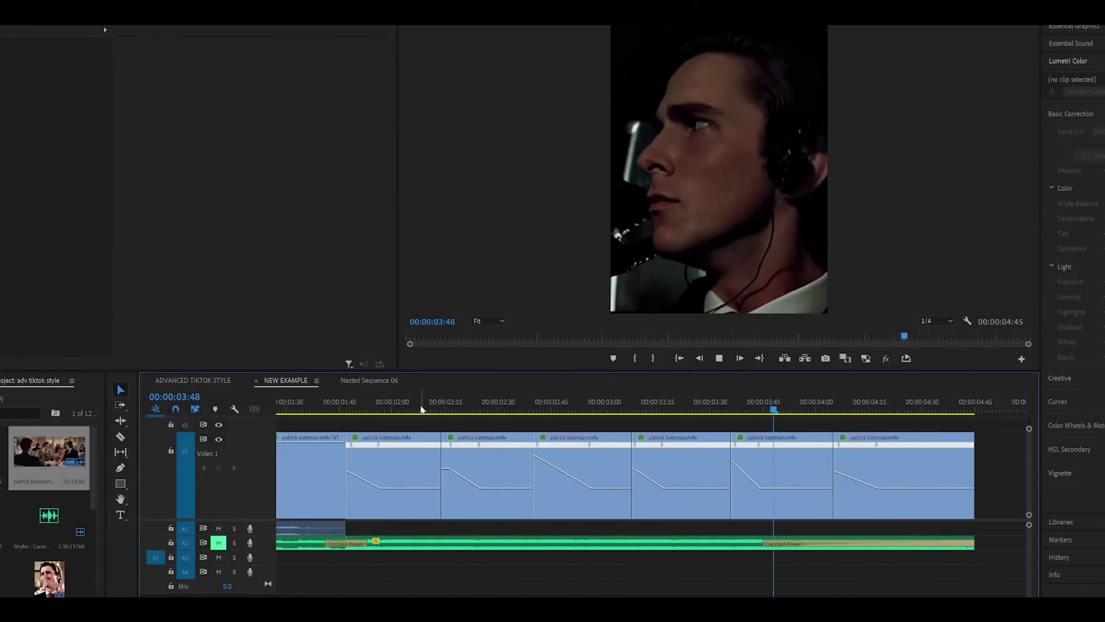
pyautogui.moveTo(422, 410); pyautogui.dragTo(344, 409)
pyautogui.scroll(2, 356, 410)
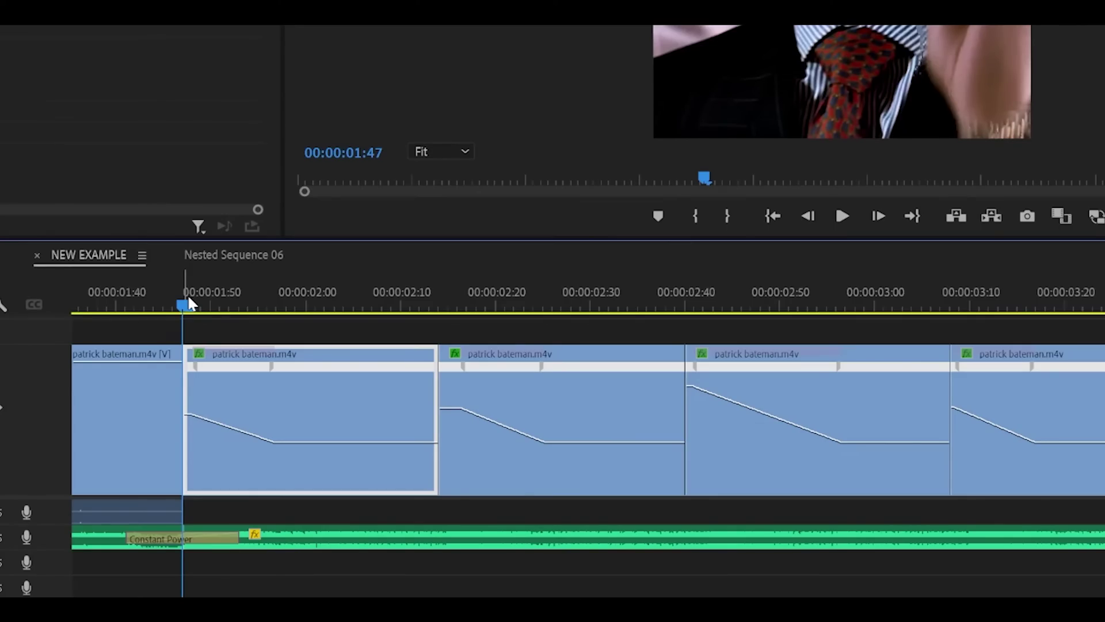
pyautogui.moveTo(188, 299)
pyautogui.mouseDown()
pyautogui.moveTo(430, 304)
pyautogui.moveTo(205, 307)
pyautogui.mouseUp()
pyautogui.scroll(2, 345, 389)
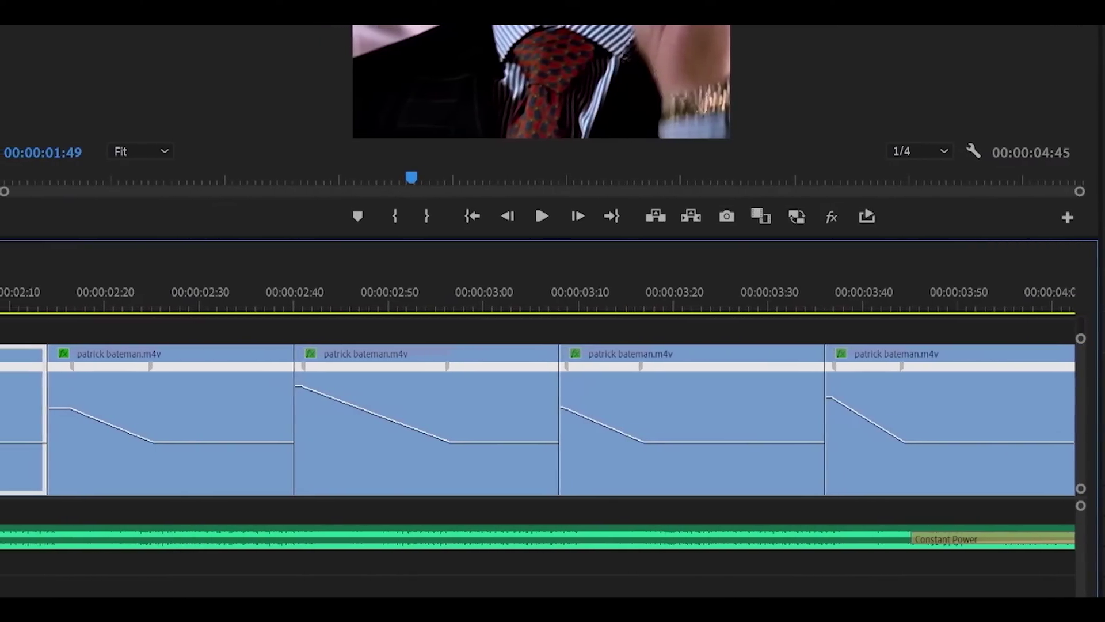
pyautogui.scroll(4, 538, 419)
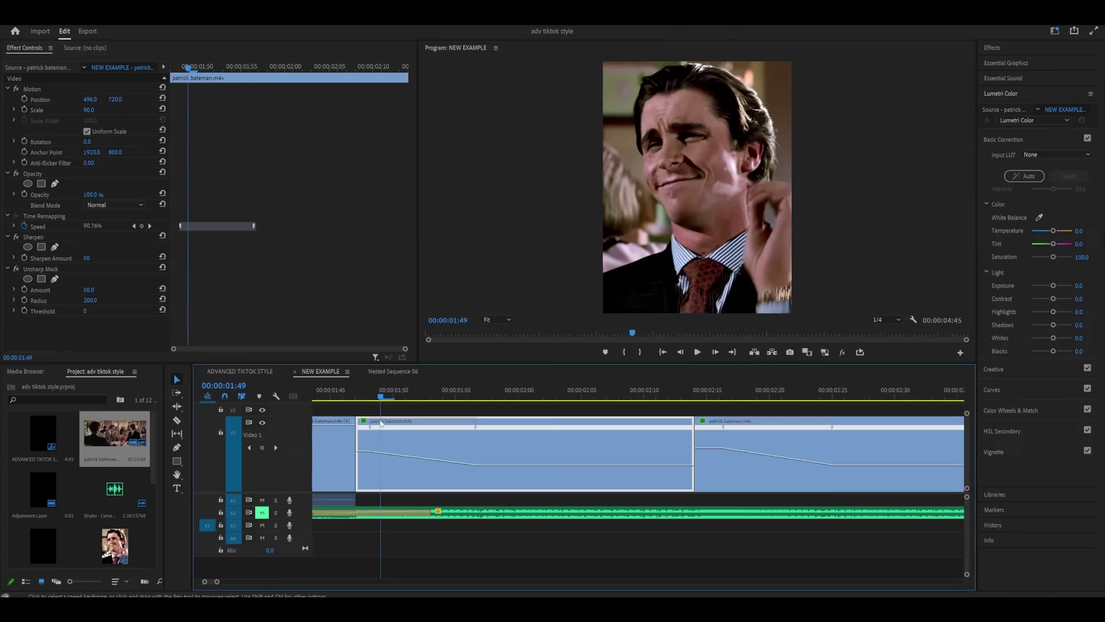
pyautogui.scroll(-3, 394, 424)
pyautogui.scroll(-3, 395, 422)
pyautogui.moveTo(404, 396)
pyautogui.mouseDown()
pyautogui.moveTo(901, 407)
pyautogui.moveTo(389, 396)
pyautogui.mouseUp()
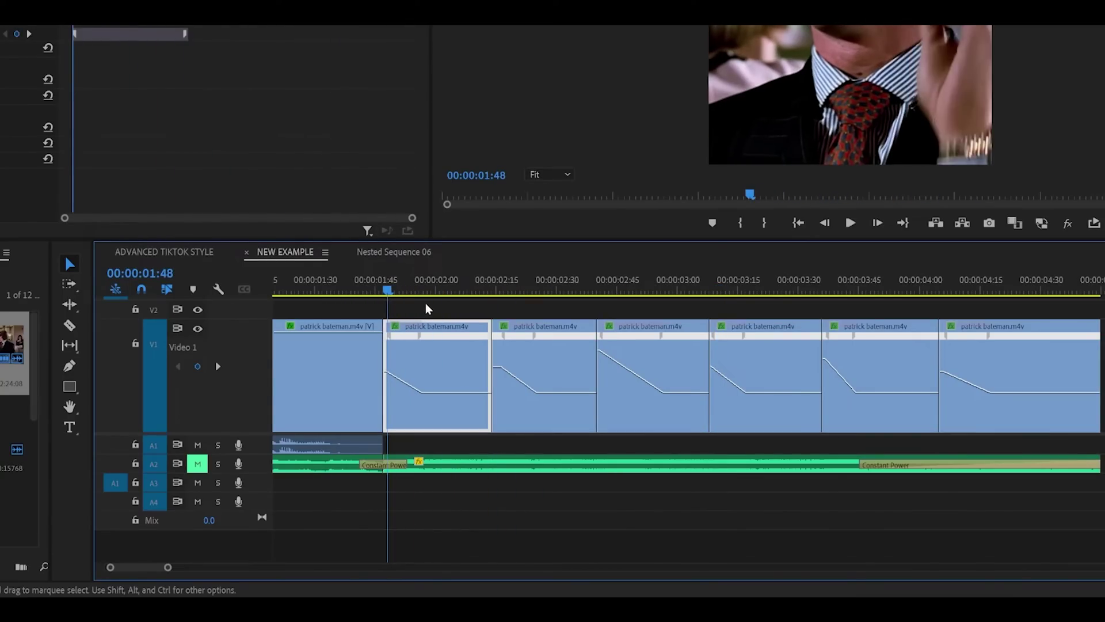
pyautogui.click(426, 309)
pyautogui.scroll(-2, 445, 309)
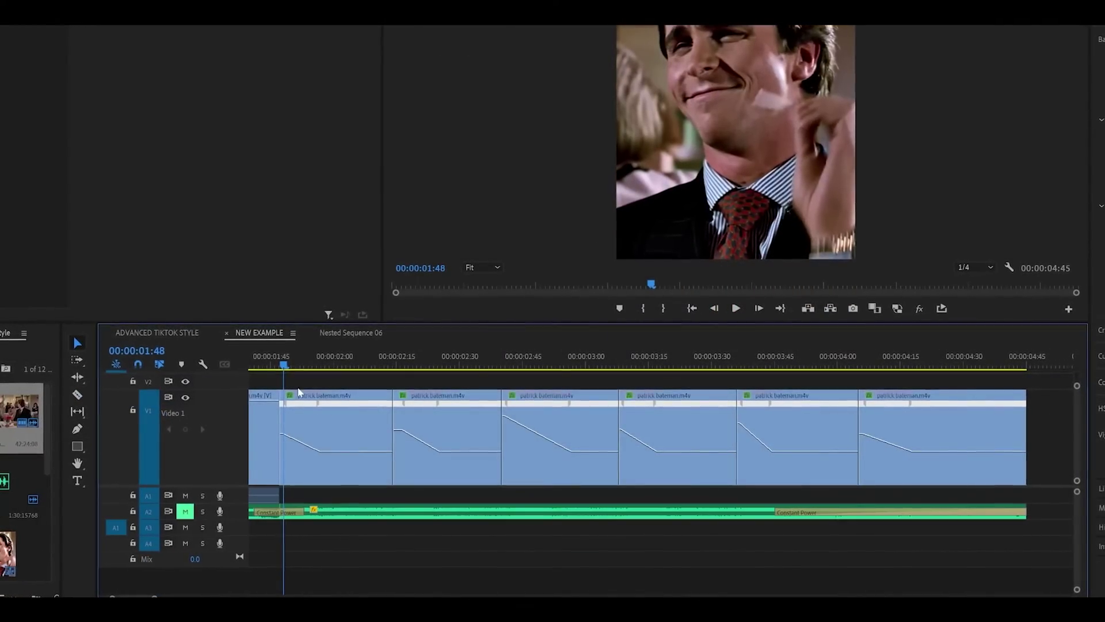
# Mark the range from 00:00:01:47 to 00:00:04:44 with in and out points
pyautogui.click(297, 392)
pyautogui.click(280, 364)
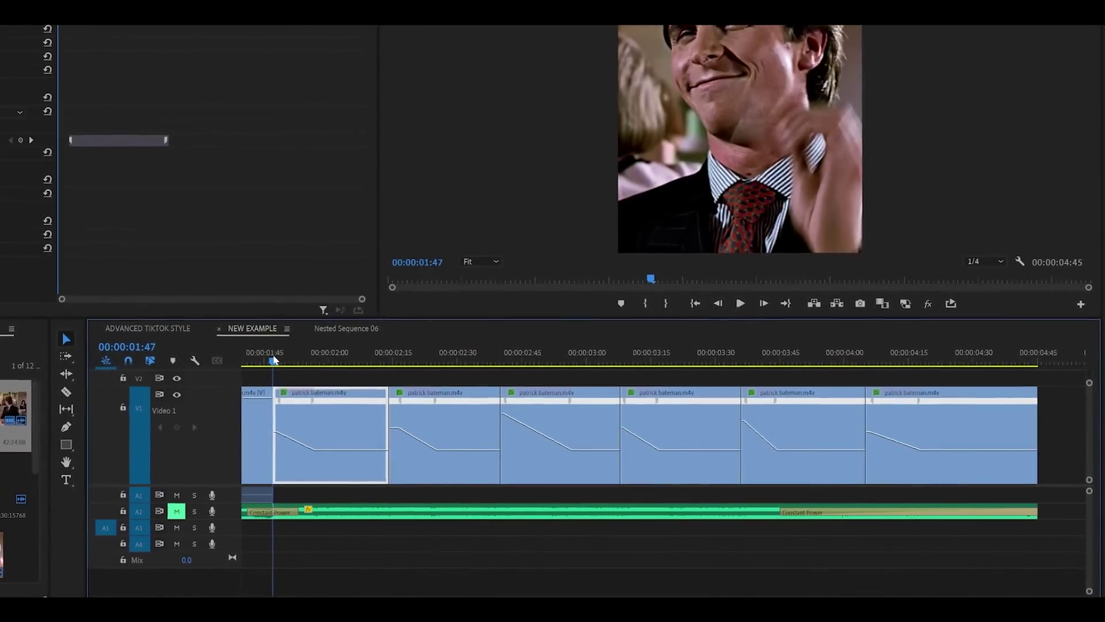
pyautogui.moveTo(274, 360); pyautogui.dragTo(969, 366)
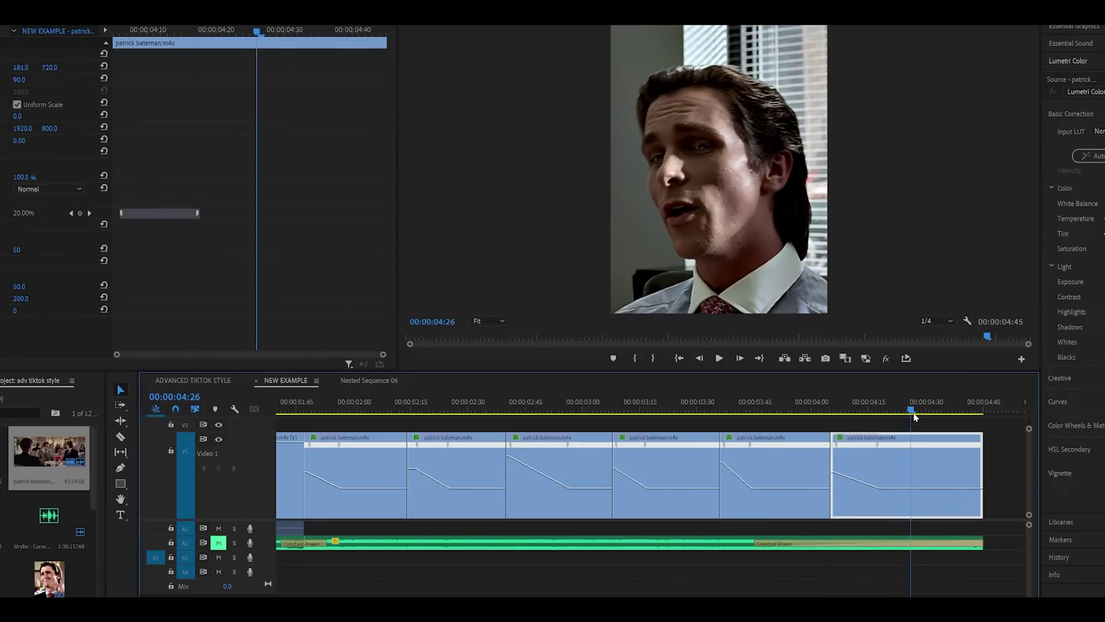
pyautogui.moveTo(914, 417); pyautogui.dragTo(1019, 436)
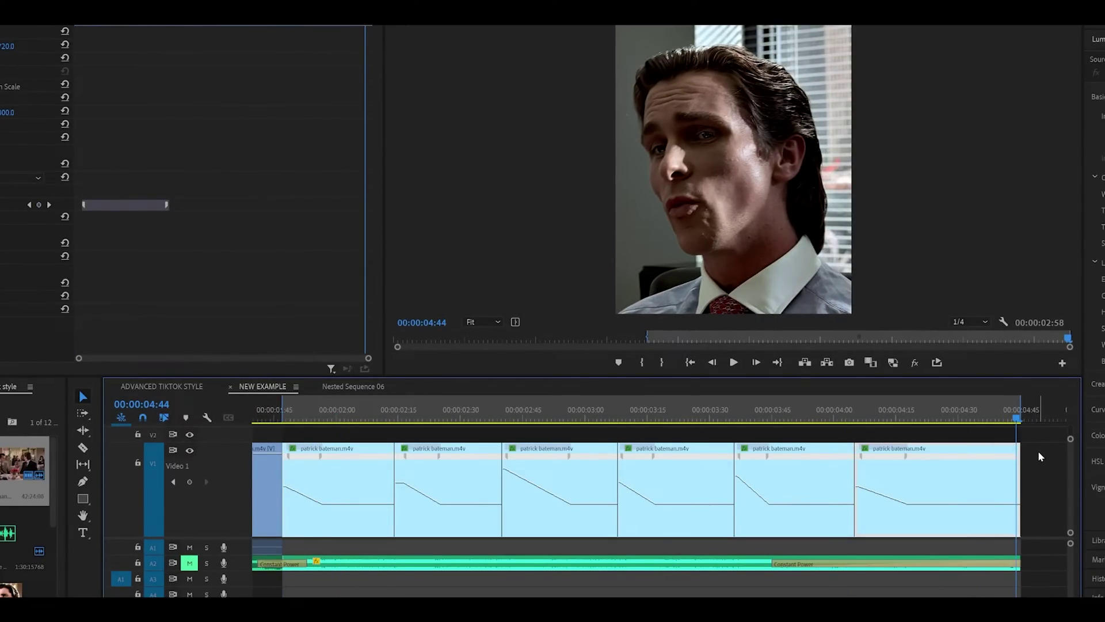
# Open the export settings for the marked range and expand the video settings to show more options
pyautogui.hotkey('ctrl', 'm')
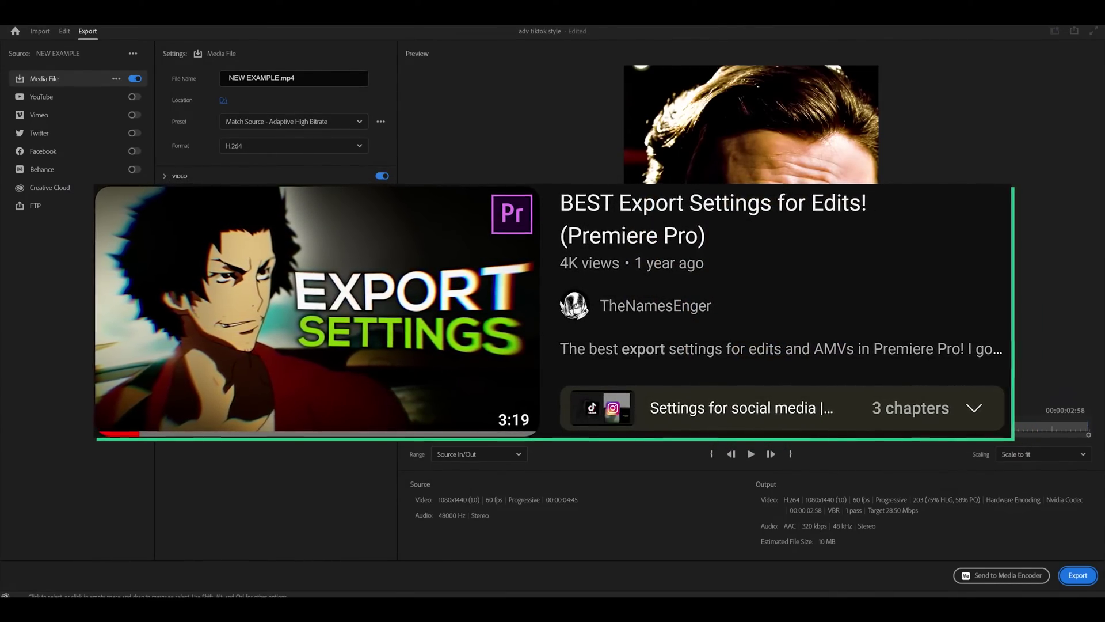
pyautogui.click(173, 176)
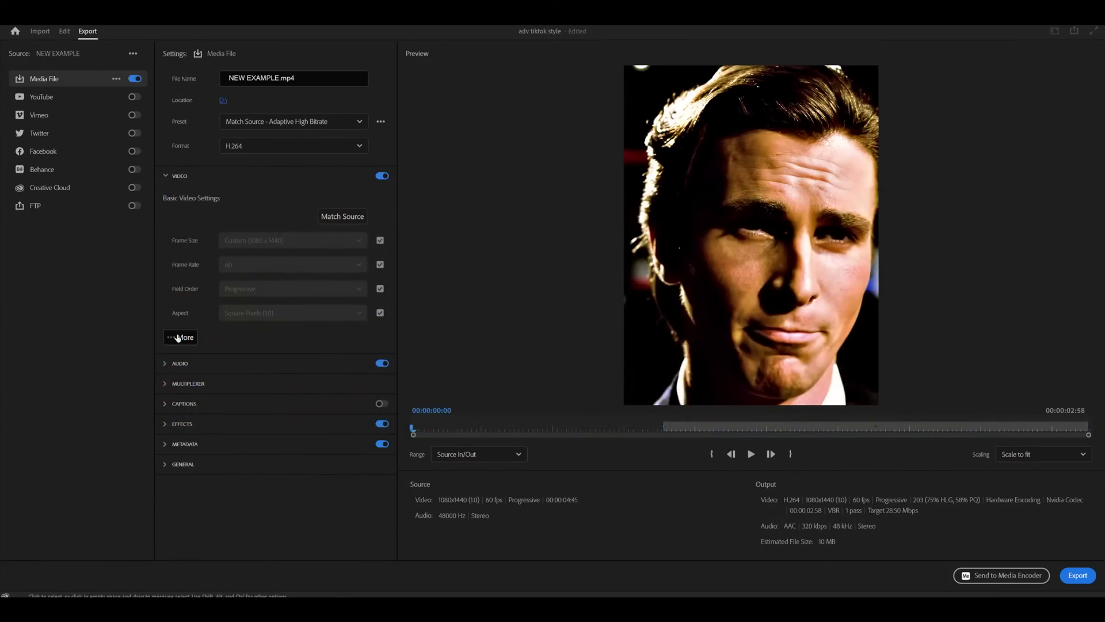
pyautogui.click(183, 337)
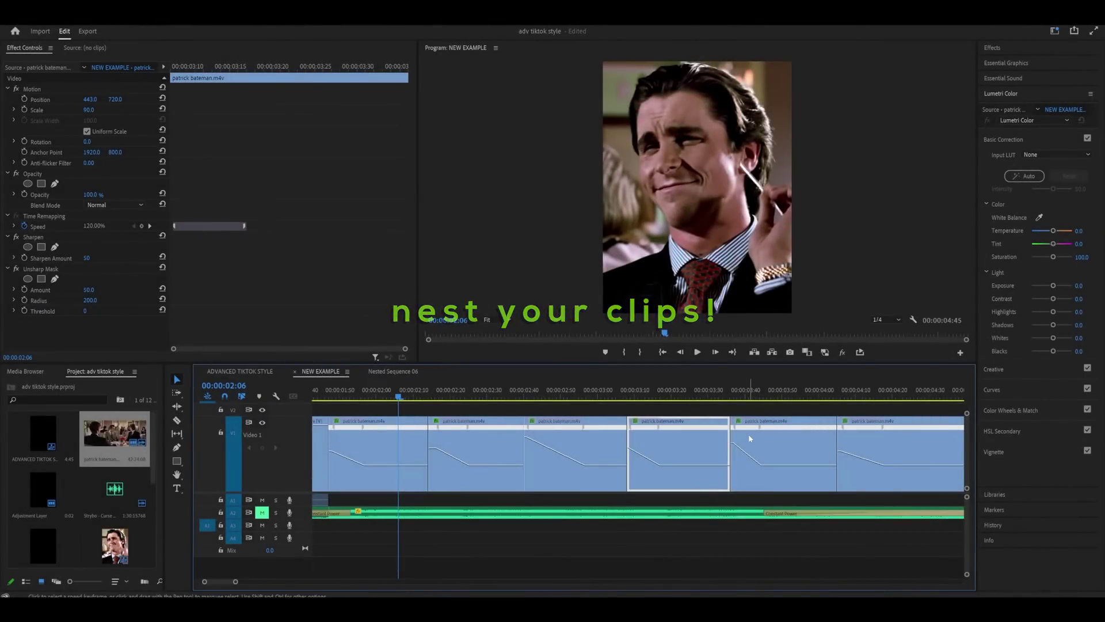
pyautogui.click(748, 434)
pyautogui.click(703, 444)
pyautogui.click(591, 446)
pyautogui.click(484, 444)
pyautogui.click(413, 442)
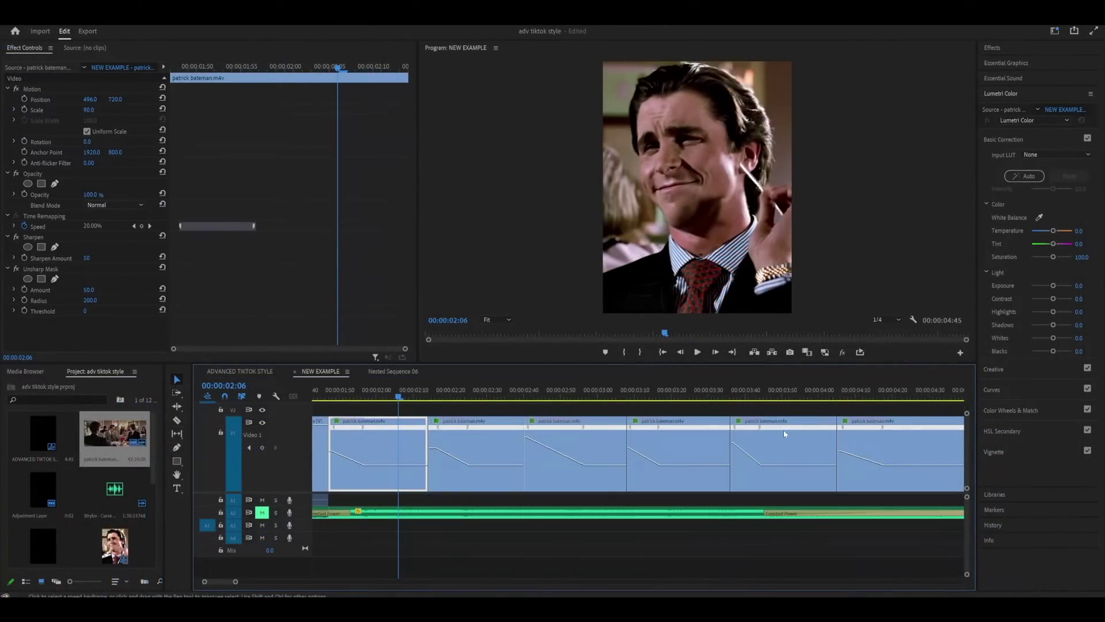
pyautogui.scroll(-3, 783, 429)
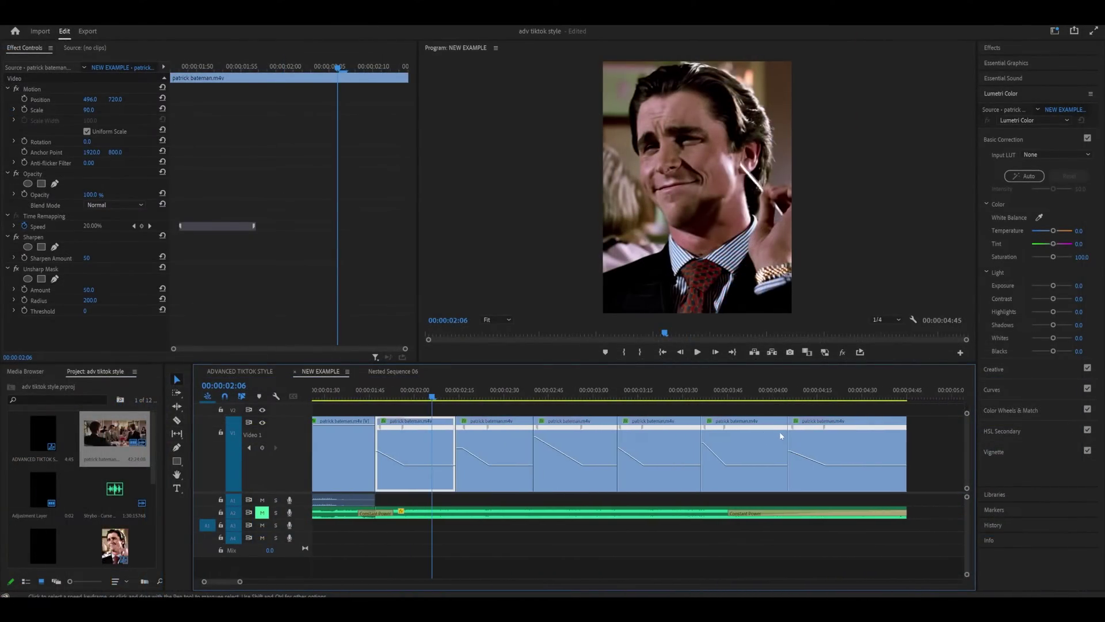
pyautogui.click(847, 444)
pyautogui.click(742, 448)
pyautogui.click(661, 447)
pyautogui.click(576, 447)
pyautogui.click(489, 447)
# Nest the clip starting at 00:00:01:47 as Nested Sequence 08
pyautogui.click(440, 447)
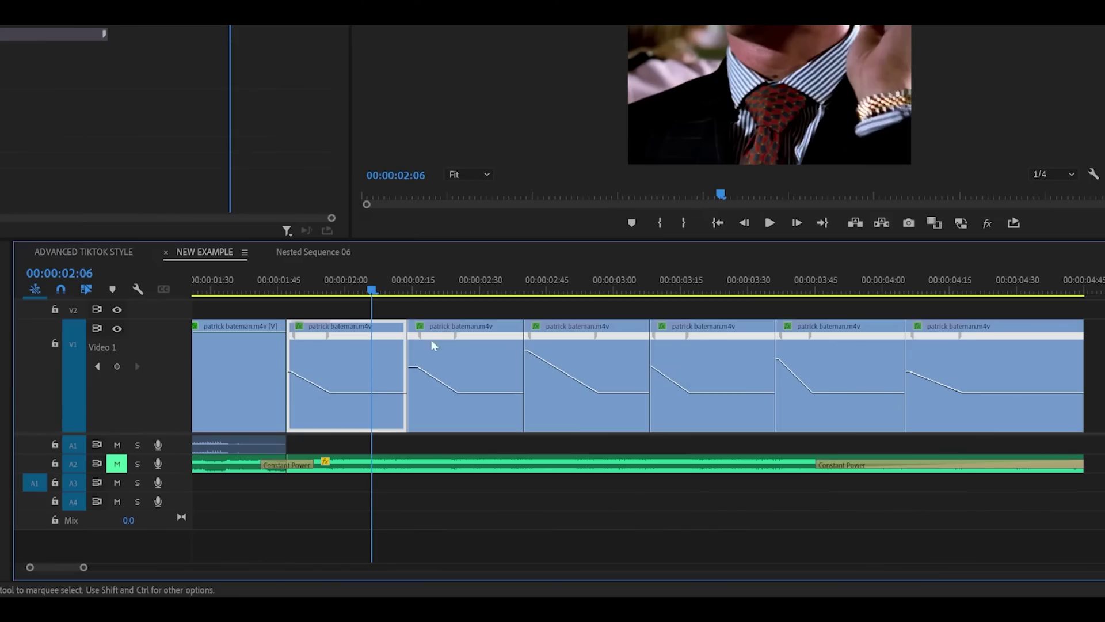
pyautogui.rightClick(369, 352)
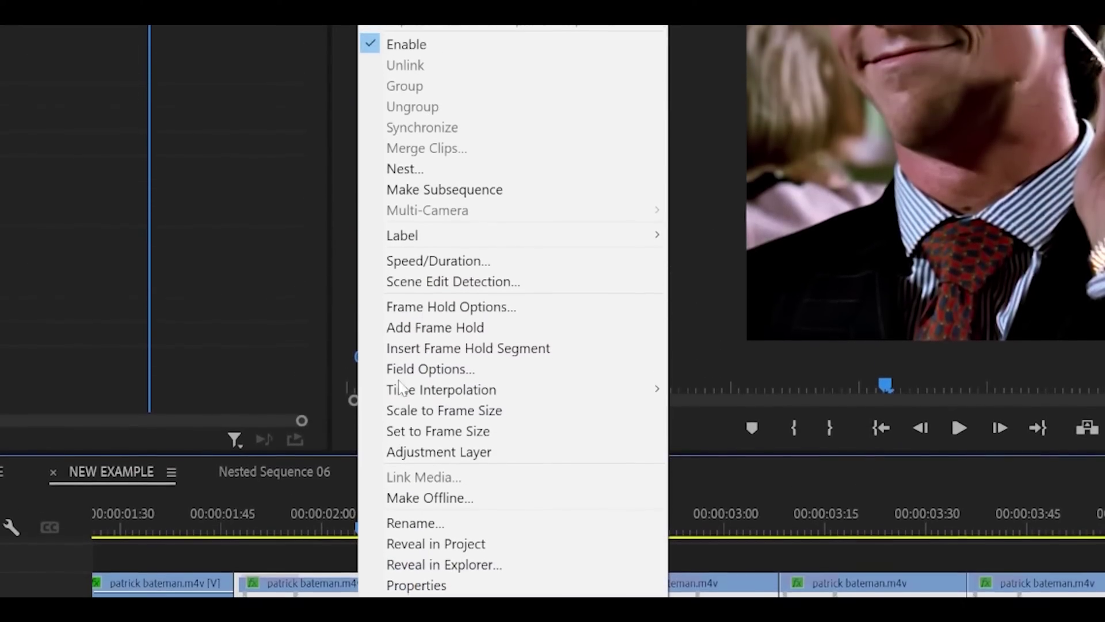
pyautogui.click(407, 169)
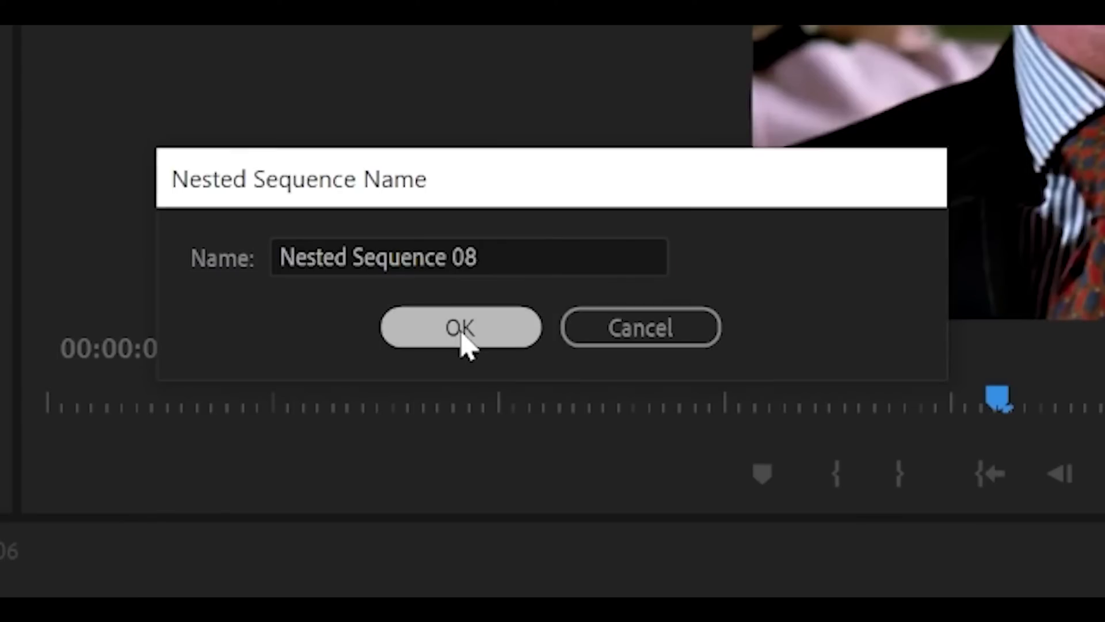
pyautogui.click(493, 369)
pyautogui.click(435, 449)
pyautogui.scroll(4, 450, 447)
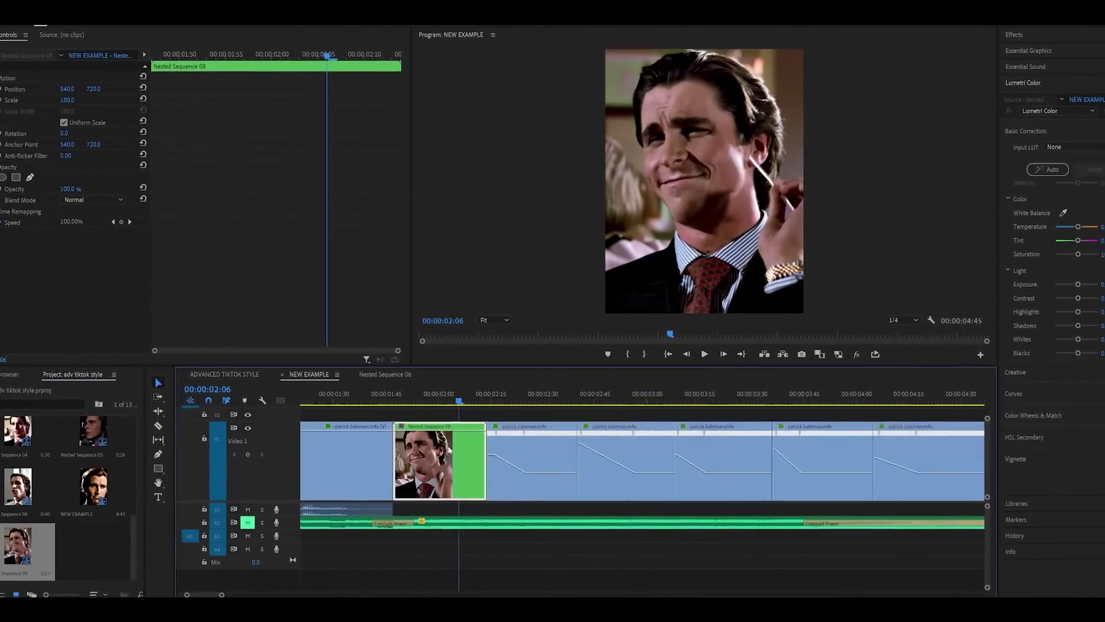
# Open Nested Sequence 08 and return its playhead to the start
pyautogui.click(426, 399)
pyautogui.scroll(-3, 419, 405)
pyautogui.rightClick(650, 454)
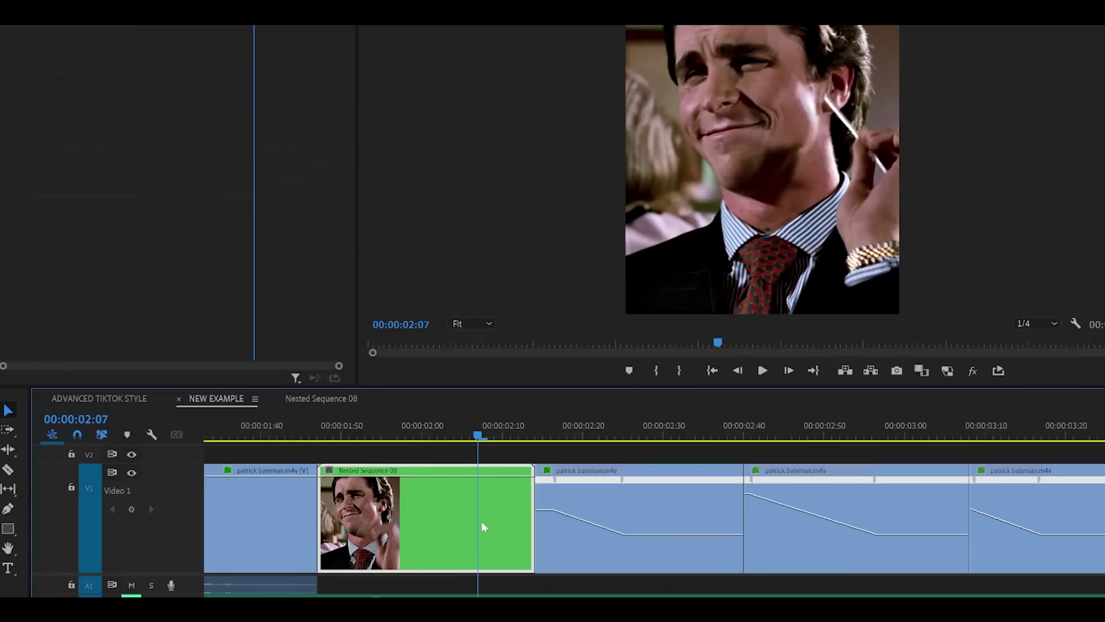
pyautogui.doubleClick(436, 493)
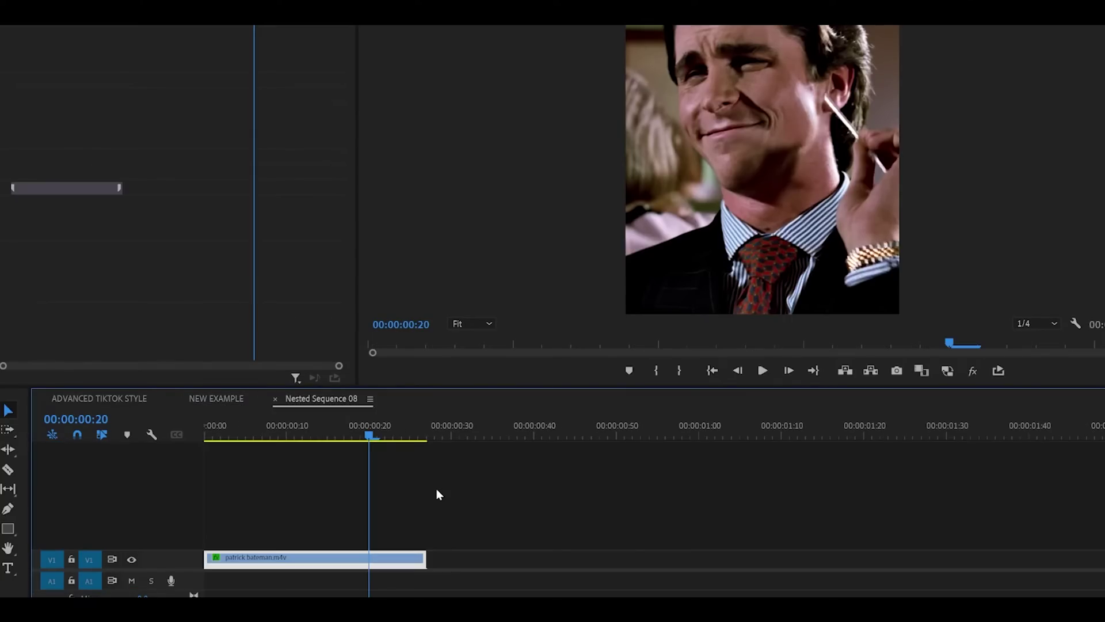
pyautogui.click(344, 434)
pyautogui.moveTo(343, 432); pyautogui.dragTo(186, 438)
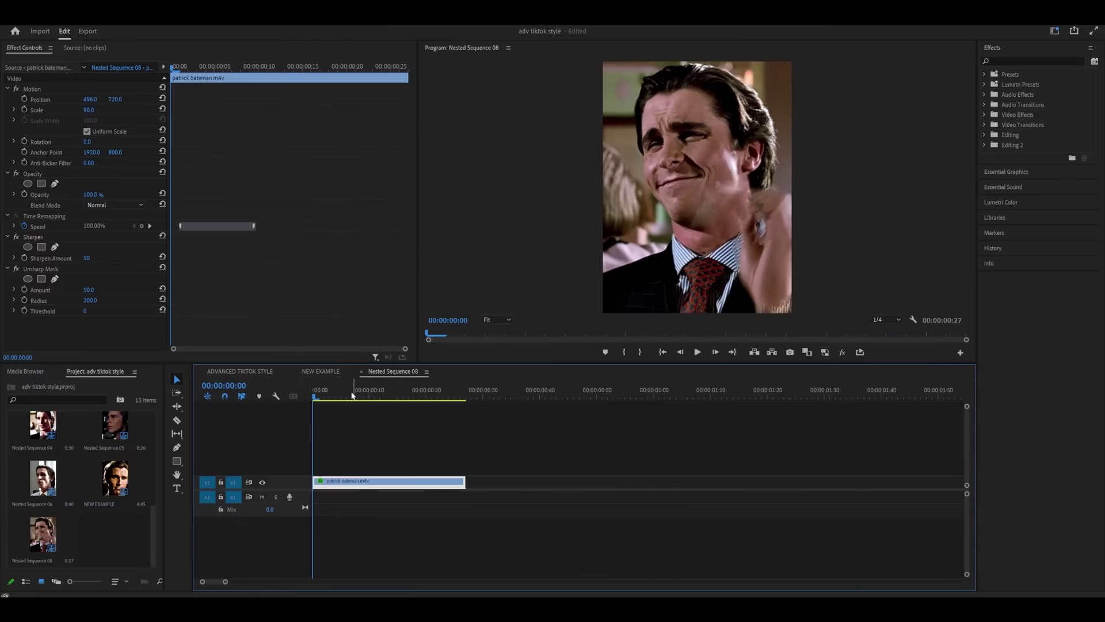
pyautogui.press('space')
pyautogui.press('Home')
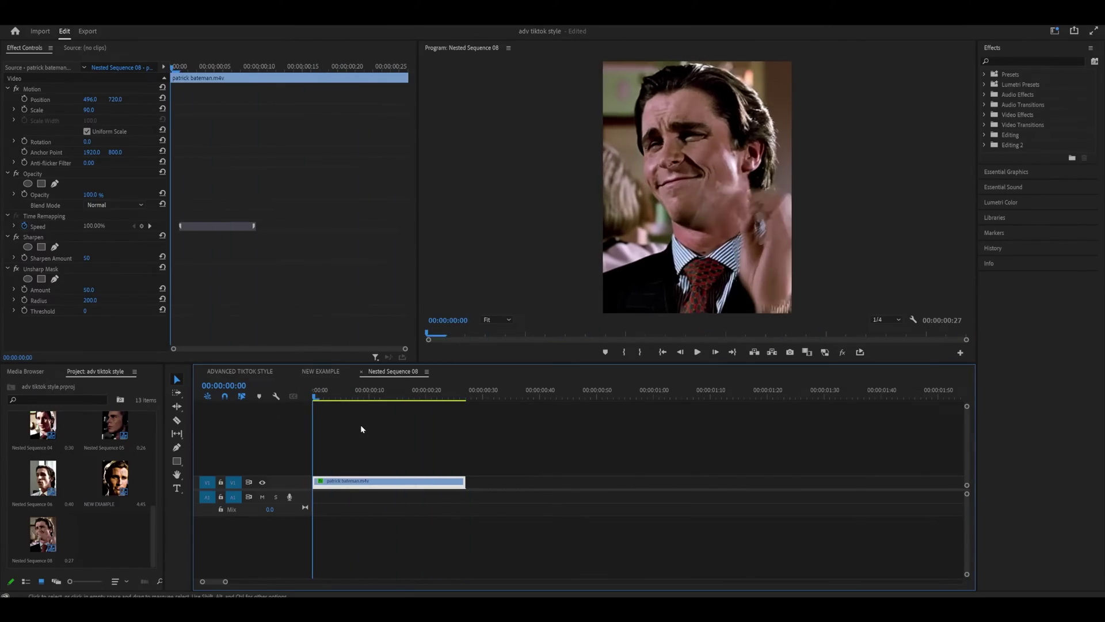
# Duplicate the clip inside the nested sequence onto the track above and apply Gaussian Blur to the copy
pyautogui.scroll(1, 361, 428)
pyautogui.moveTo(358, 482); pyautogui.dragTo(358, 472)
pyautogui.moveTo(353, 403); pyautogui.dragTo(353, 401)
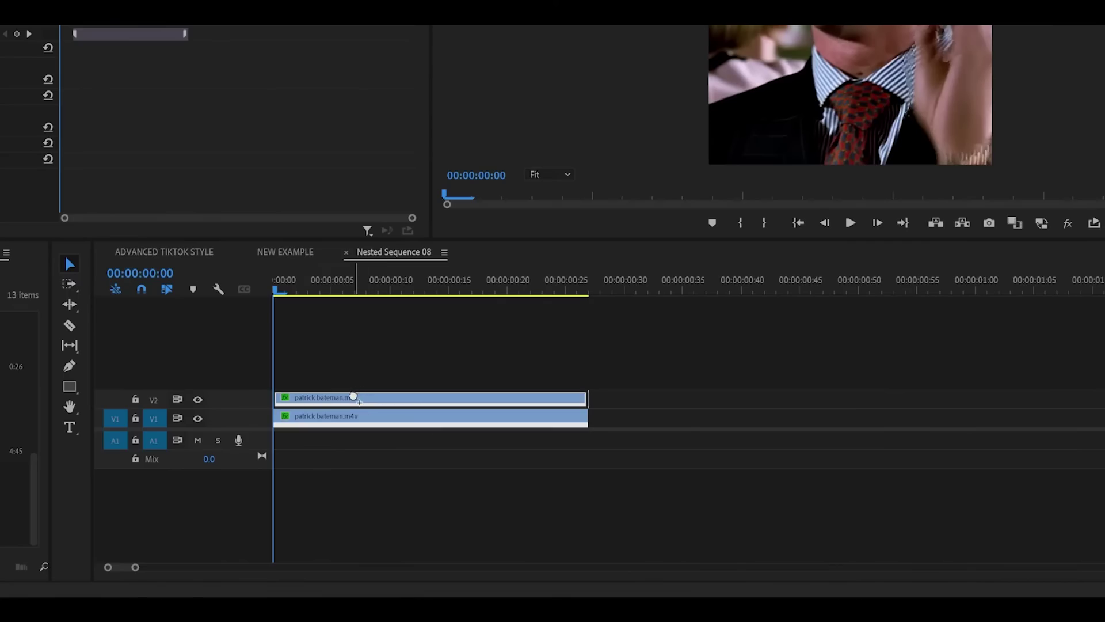
# Set the upper clip's blend mode to Linear Dodge (Add) and its opacity to 50%
pyautogui.scroll(2, 154, 130)
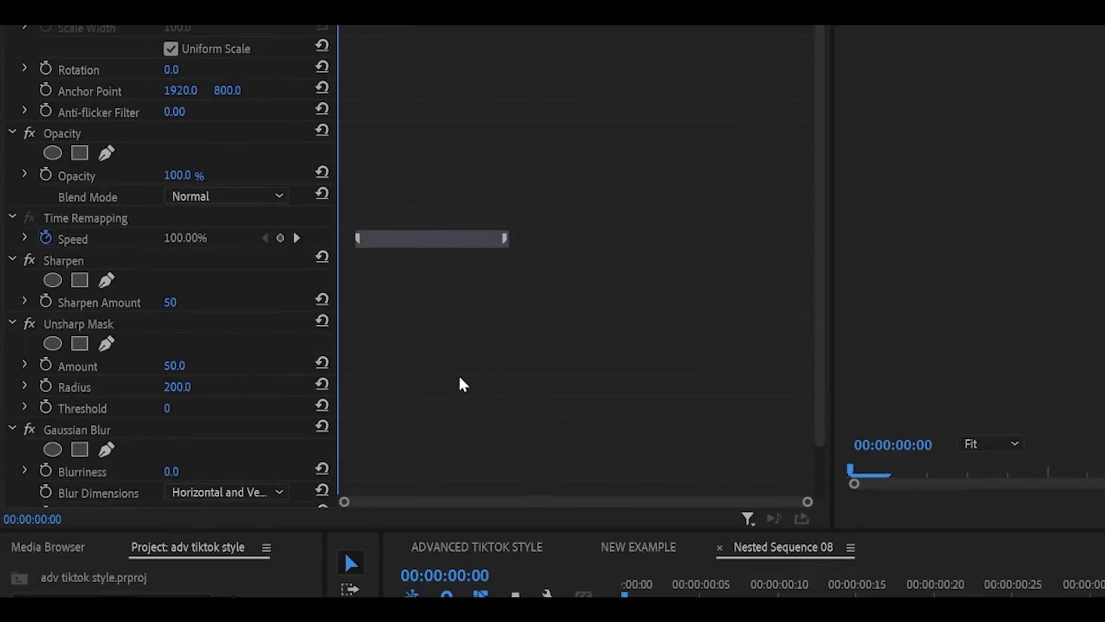
pyautogui.click(199, 198)
pyautogui.click(254, 448)
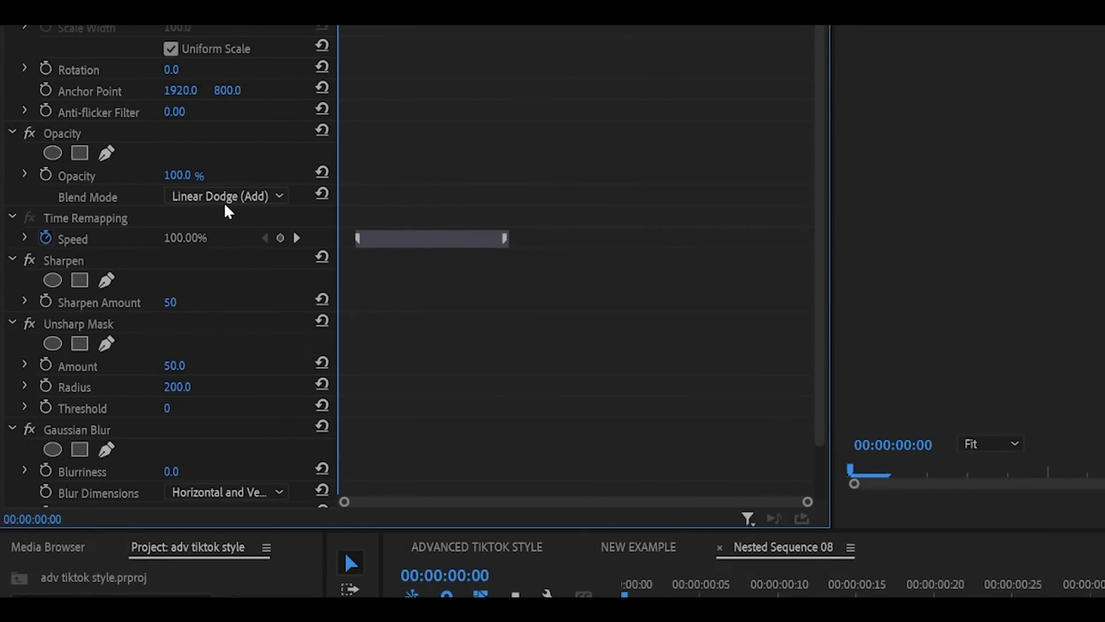
pyautogui.click(179, 175)
pyautogui.write('50')
pyautogui.press('Return')
# Set the Gaussian Blur blurriness of the upper clip to 25
pyautogui.scroll(-2, 183, 400)
pyautogui.click(176, 431)
pyautogui.scroll(-1, 382, 403)
pyautogui.write('25')
pyautogui.press('Return')
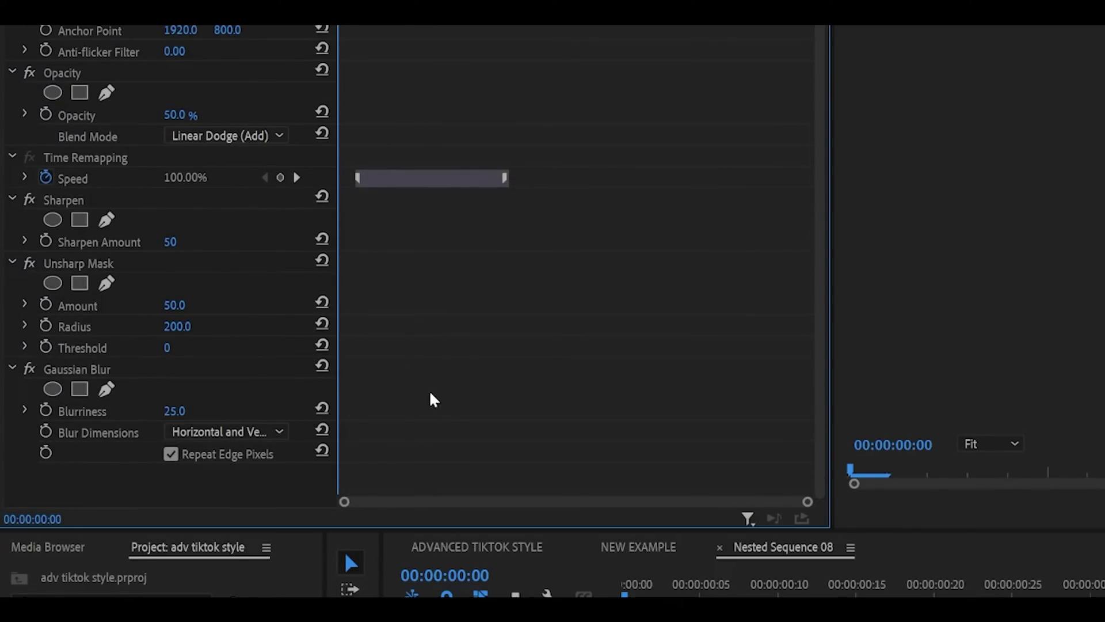
# Set the upper clip's Gaussian Blur blurriness to 50 and return to the NEW EXAMPLE sequence
pyautogui.click(175, 411)
pyautogui.write('50')
pyautogui.press('Return')
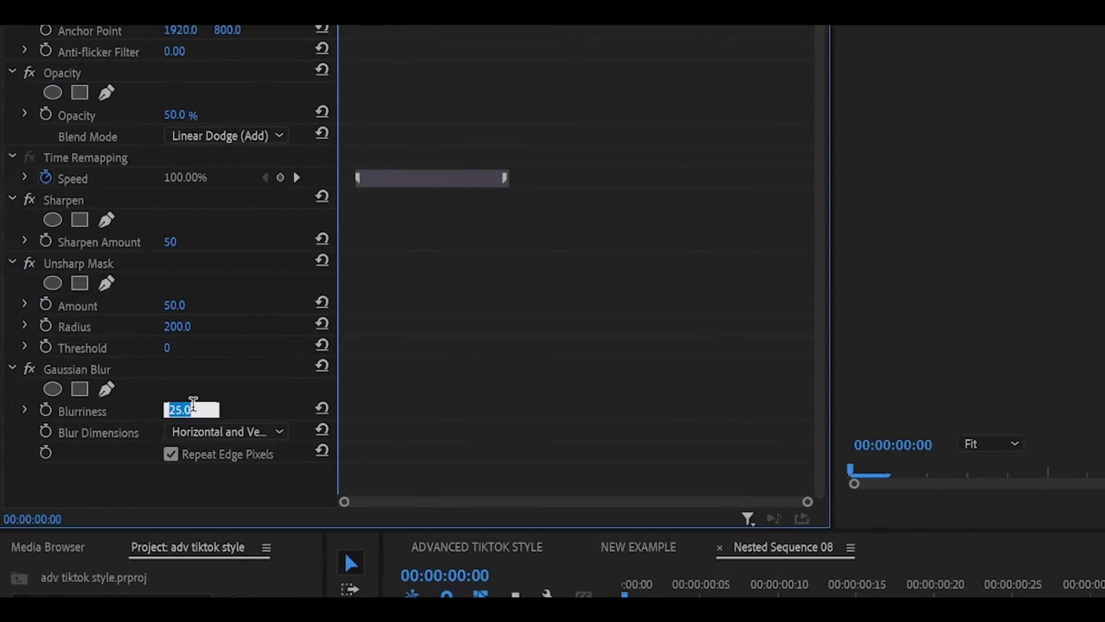
pyautogui.scroll(1, 294, 323)
pyautogui.click(448, 438)
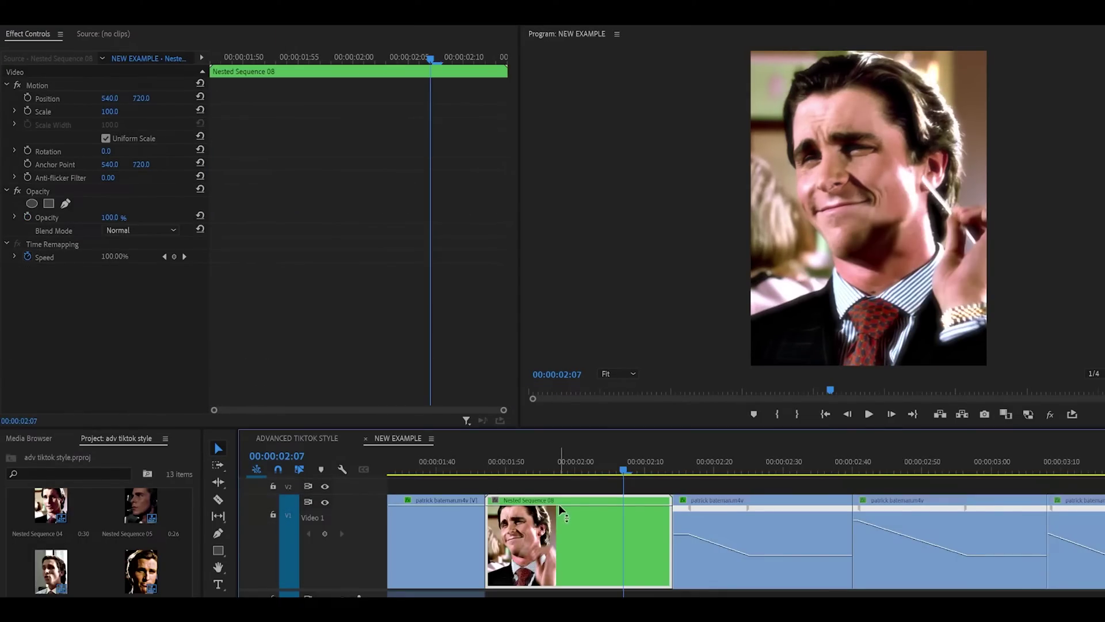
pyautogui.scroll(-5, 558, 504)
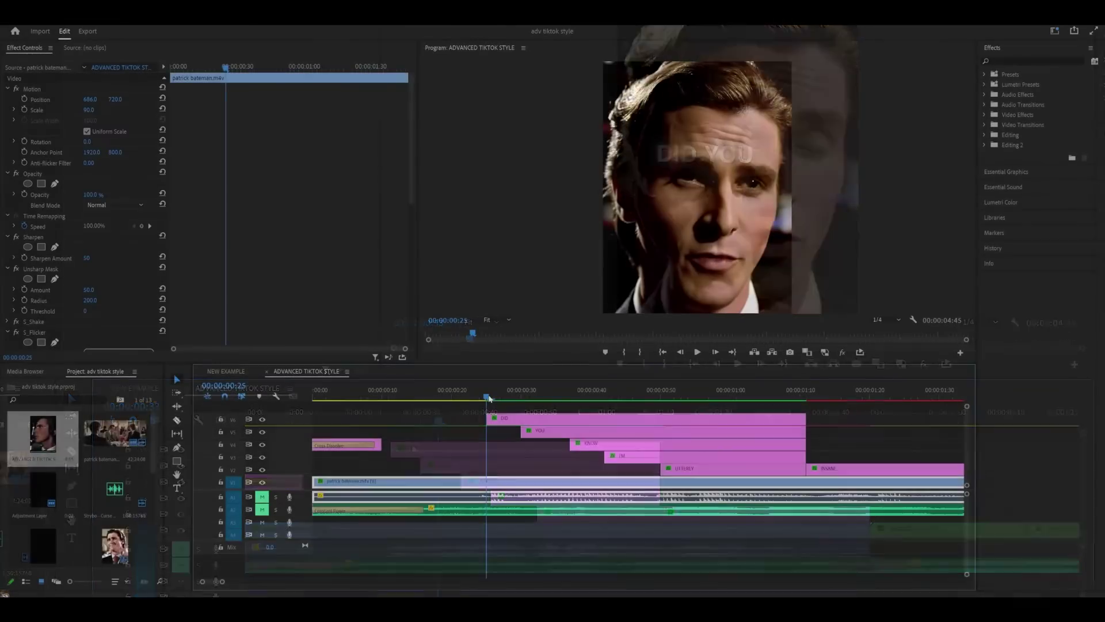
# Examine the word-by-word text layers and their timing in the ADVANCED TIKTOK STYLE sequence
pyautogui.moveTo(488, 398)
pyautogui.mouseDown()
pyautogui.moveTo(575, 400)
pyautogui.moveTo(605, 416)
pyautogui.moveTo(478, 407)
pyautogui.mouseUp()
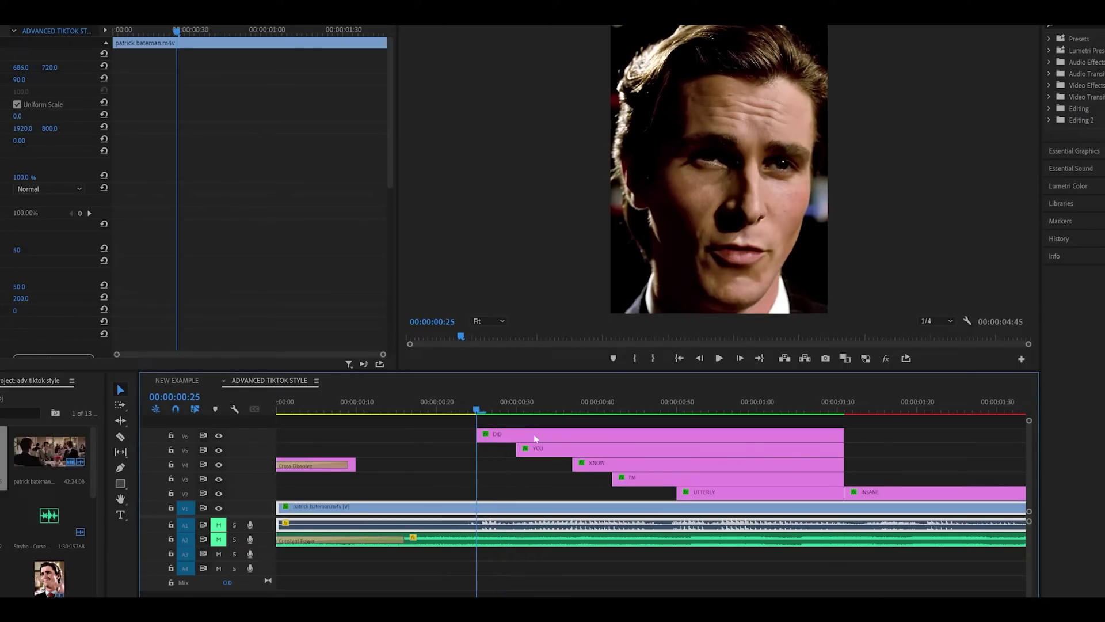
pyautogui.click(536, 438)
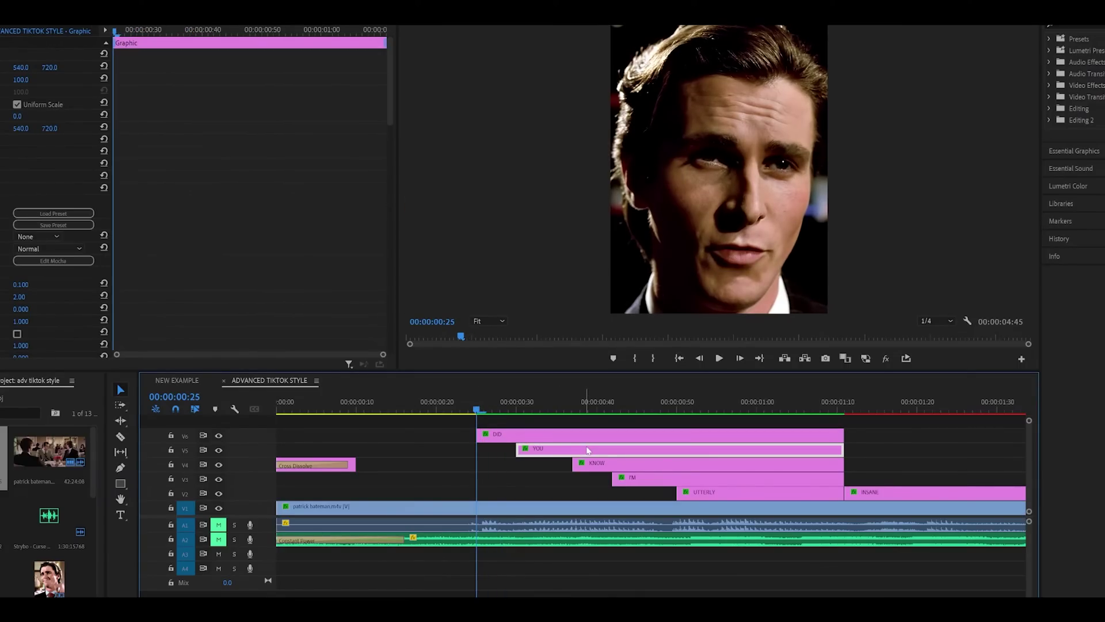
pyautogui.click(628, 467)
pyautogui.click(691, 492)
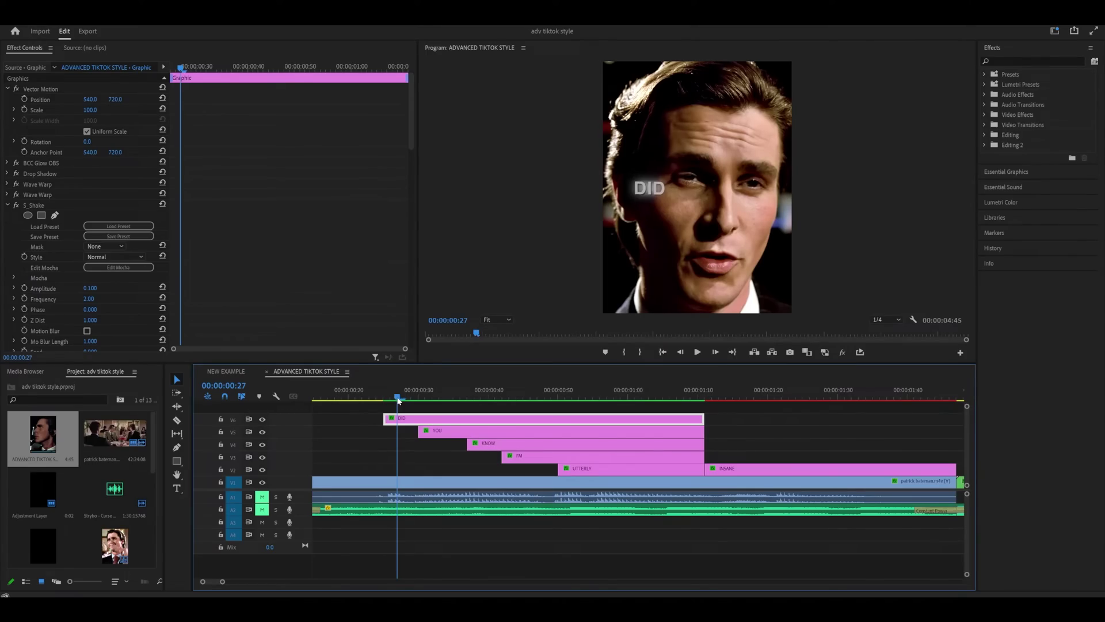
pyautogui.moveTo(398, 399); pyautogui.dragTo(593, 401)
pyautogui.scroll(1, 543, 413)
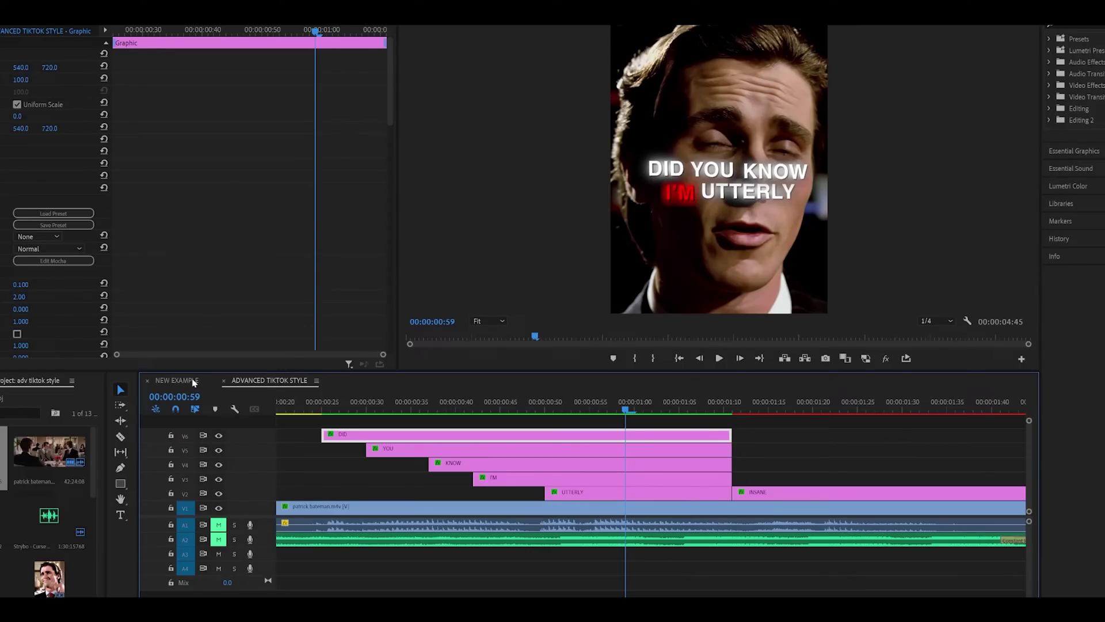
# Return to the NEW EXAMPLE sequence and add the text "DID" in Nexa Bold at 00:00:00:24
pyautogui.click(194, 381)
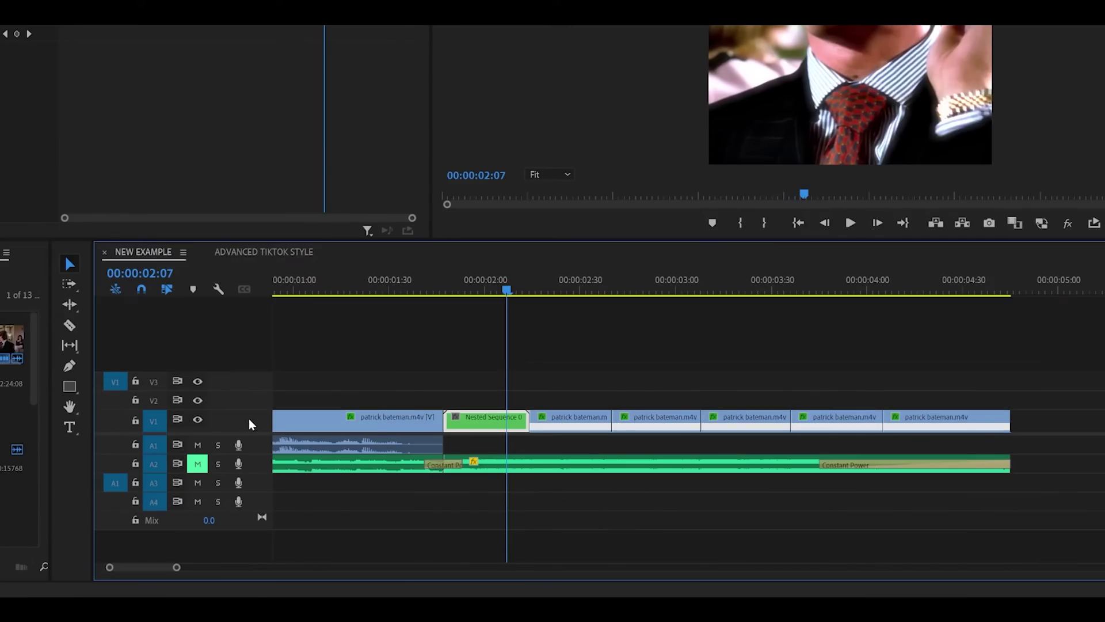
pyautogui.hscroll(2, 493, 375)
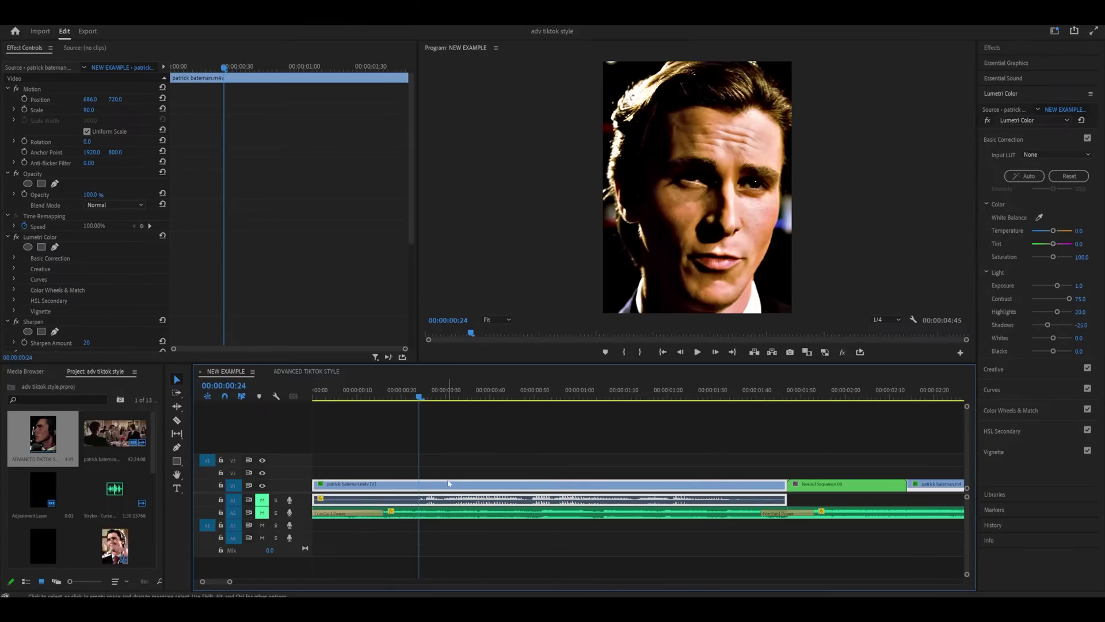
pyautogui.click(439, 444)
pyautogui.press('t')
pyautogui.click(693, 190)
pyautogui.write('DI')
pyautogui.write('D')
pyautogui.write('NEXA')
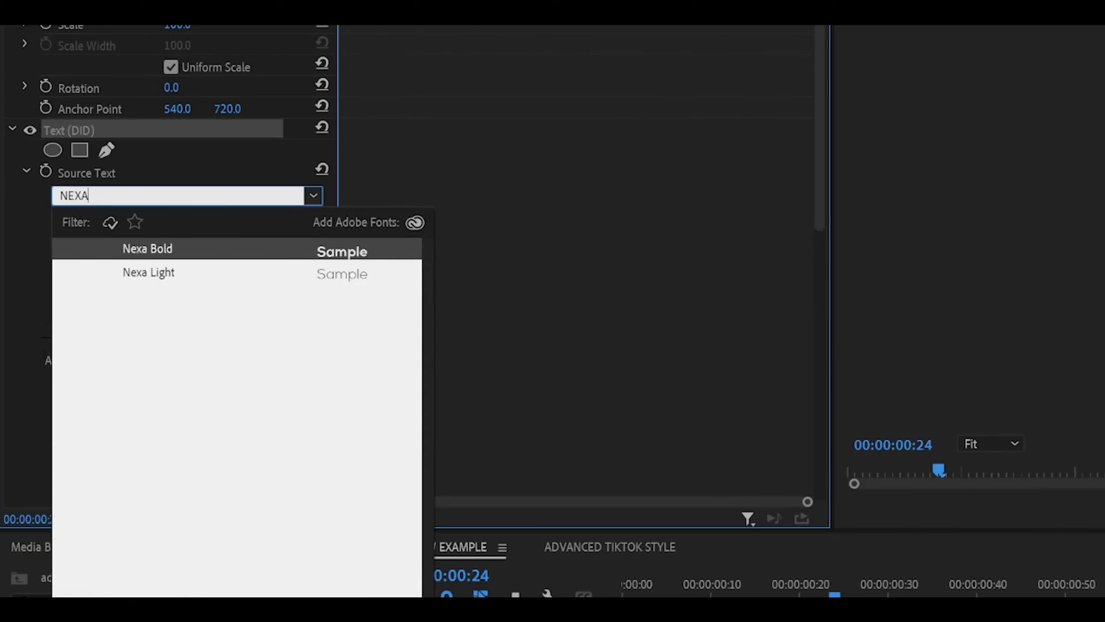
pyautogui.press('Return')
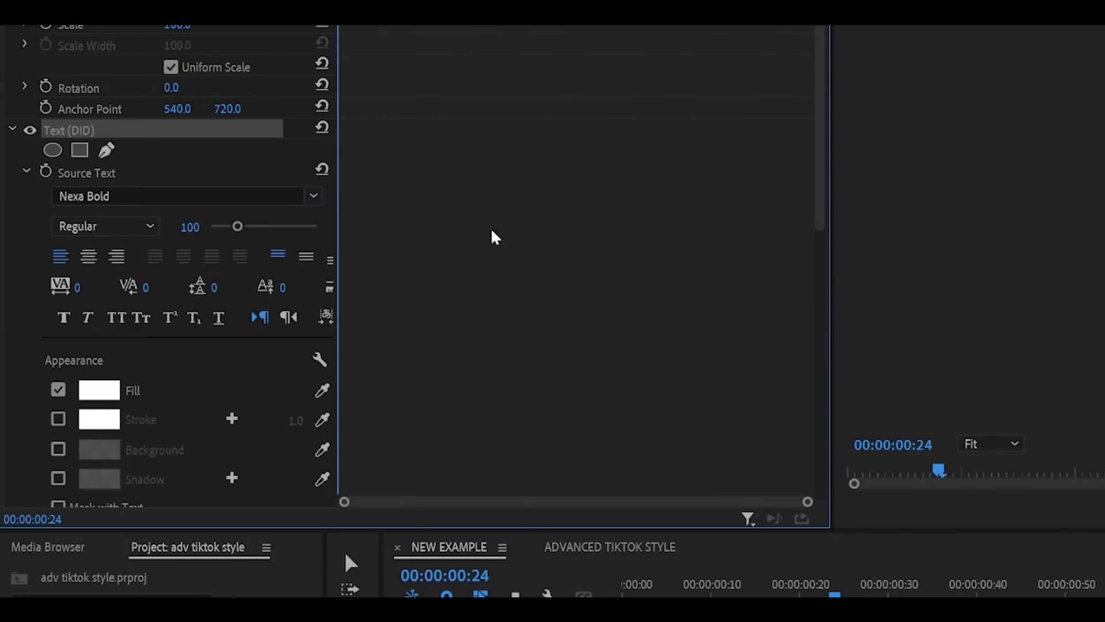
pyautogui.scroll(-6, 494, 236)
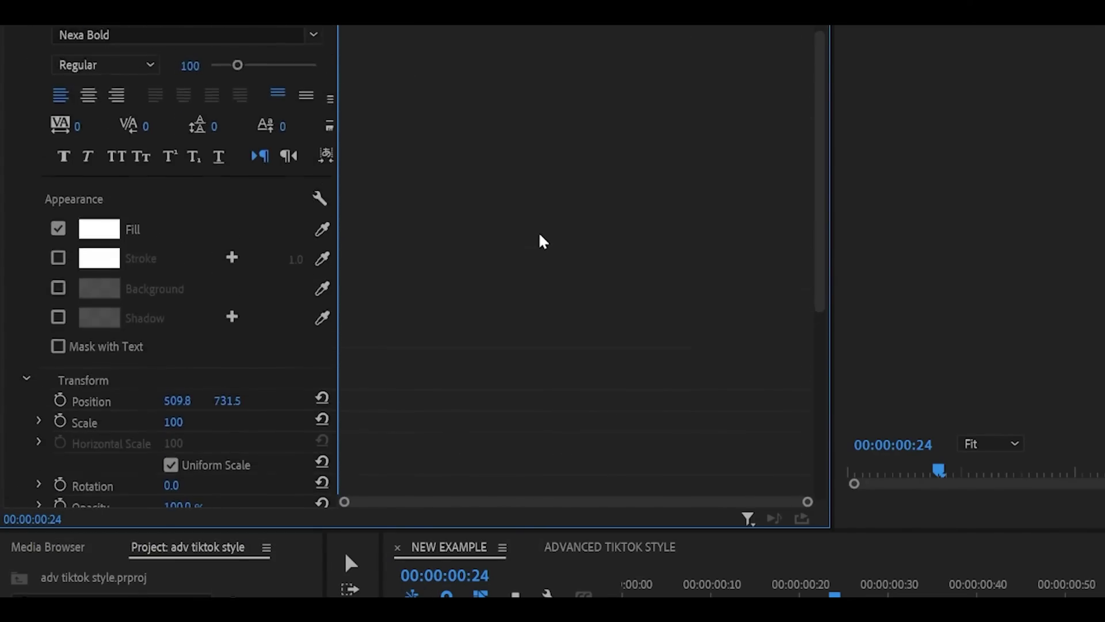
# Place the DID text graphic on track V6, running from 00:00:00:24 to about 00:00:01:20
pyautogui.moveTo(409, 496); pyautogui.dragTo(691, 493)
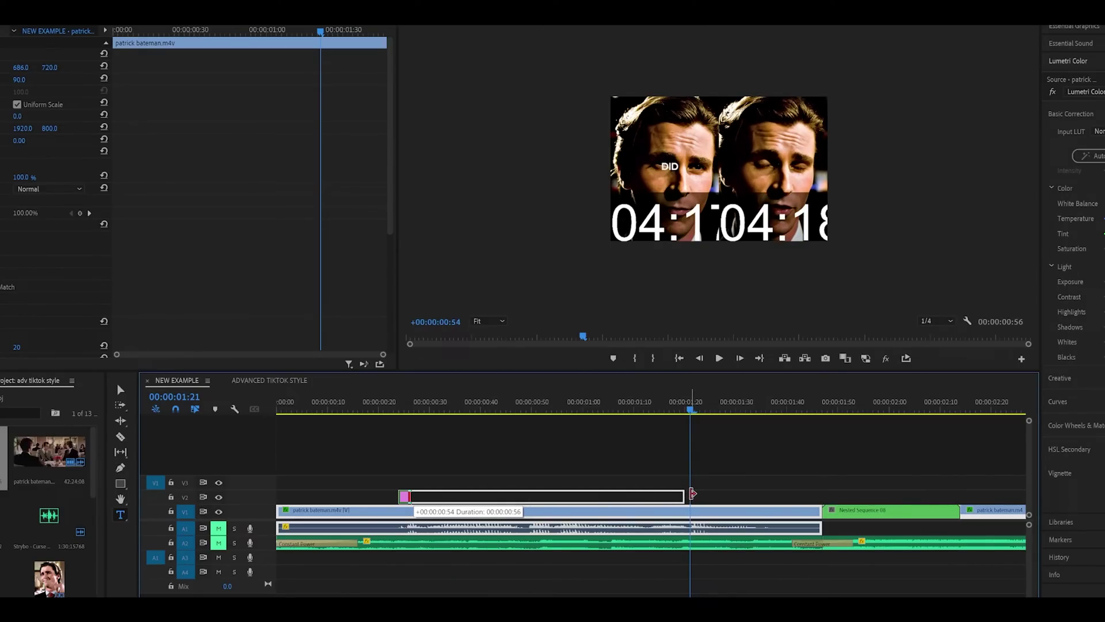
pyautogui.click(294, 382)
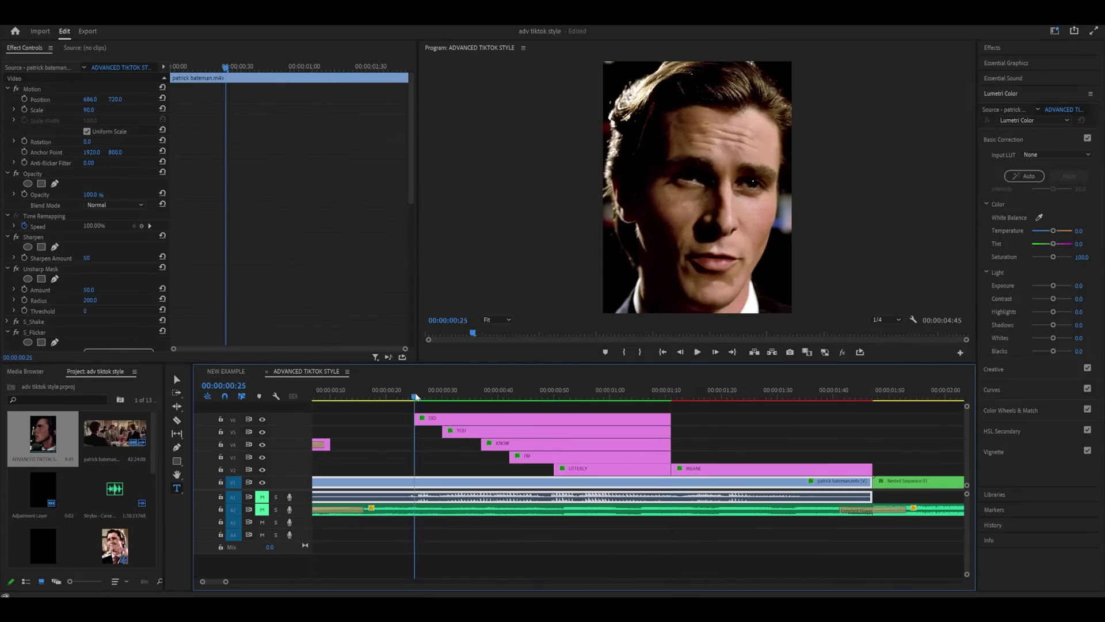
pyautogui.moveTo(416, 397); pyautogui.dragTo(771, 416)
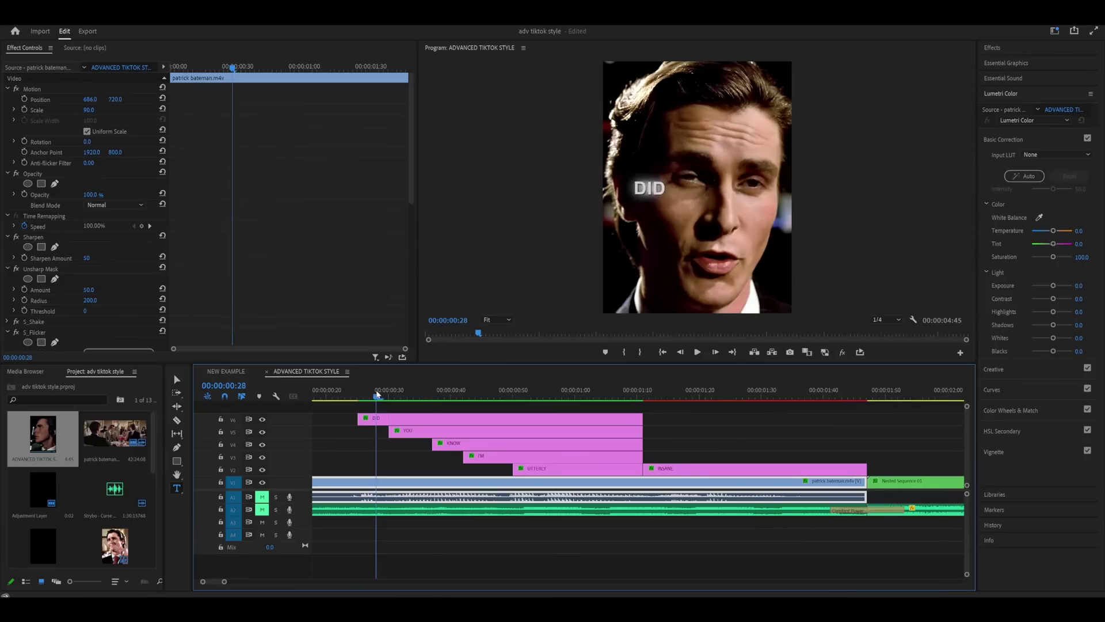
pyautogui.moveTo(377, 395); pyautogui.dragTo(646, 406)
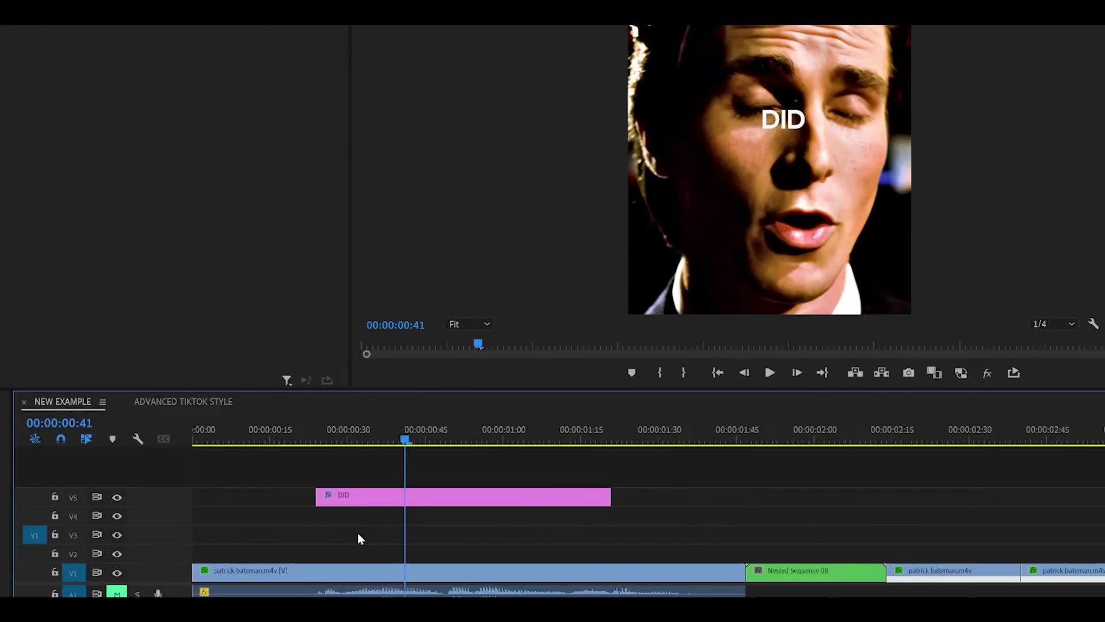
pyautogui.moveTo(360, 490); pyautogui.dragTo(361, 484)
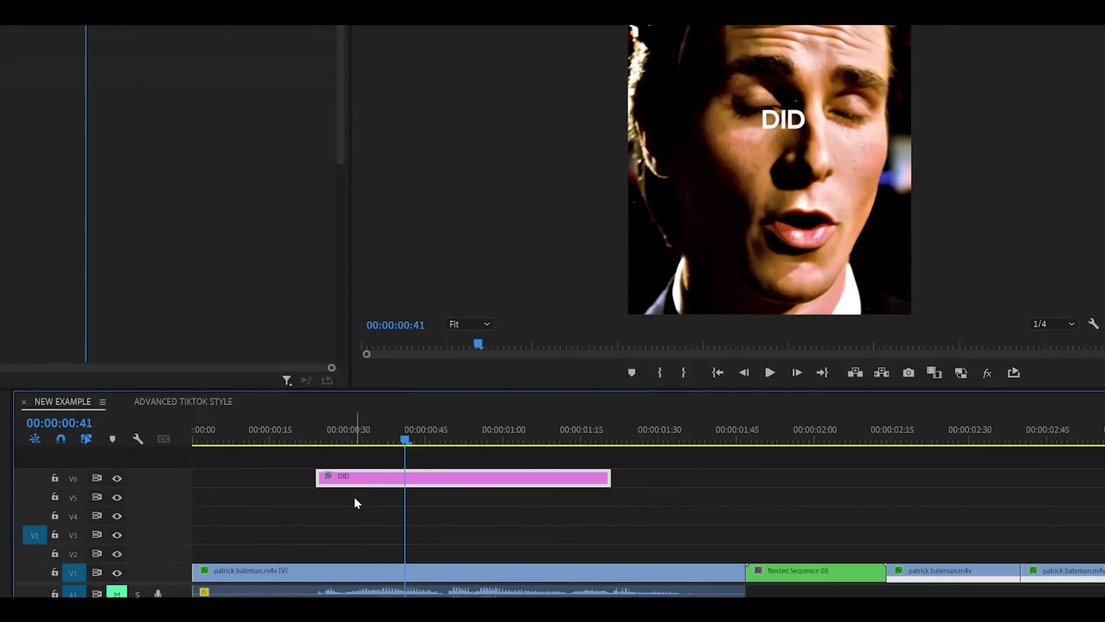
pyautogui.click(366, 518)
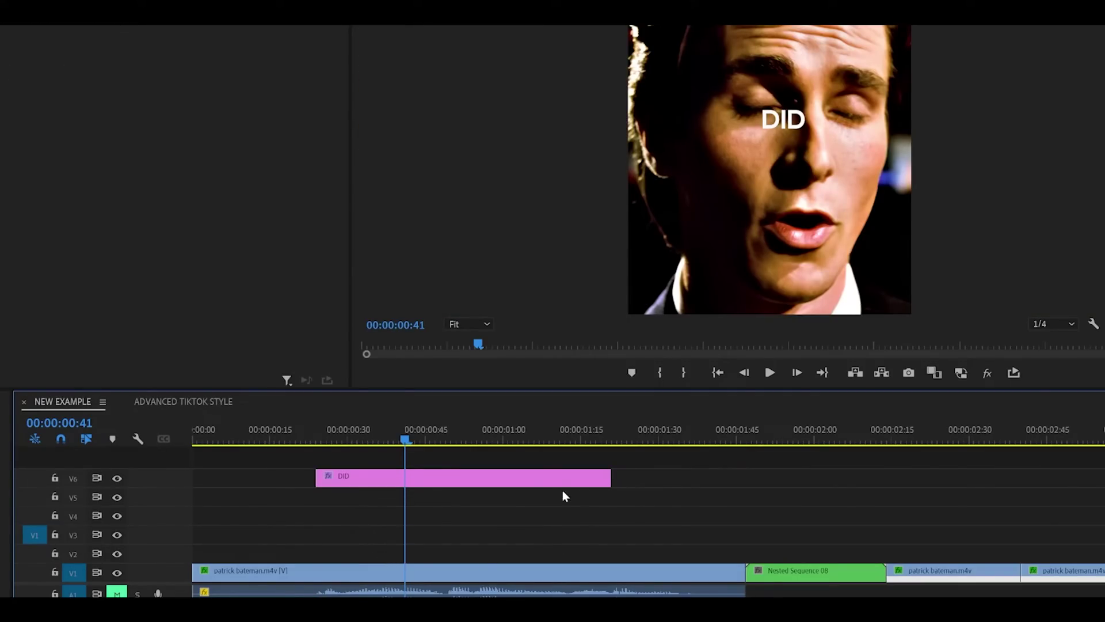
# Expand the S_Shake effect on the DID text and examine its amplitude, frequency, X Shake and Y Shake settings
pyautogui.scroll(2, 370, 497)
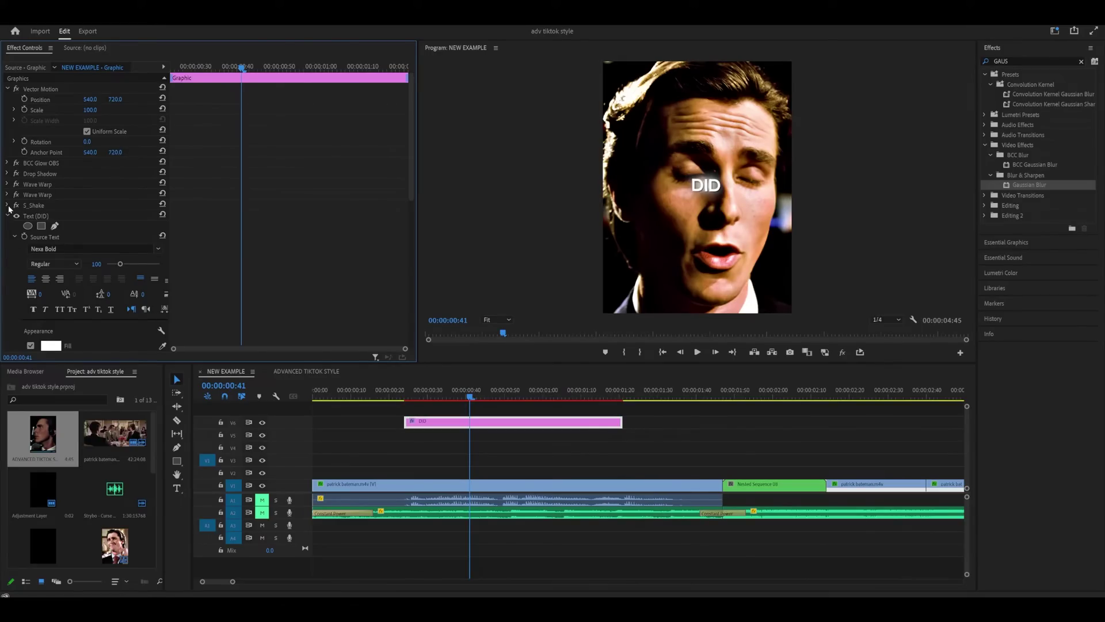
pyautogui.click(10, 352)
pyautogui.scroll(-3, 196, 346)
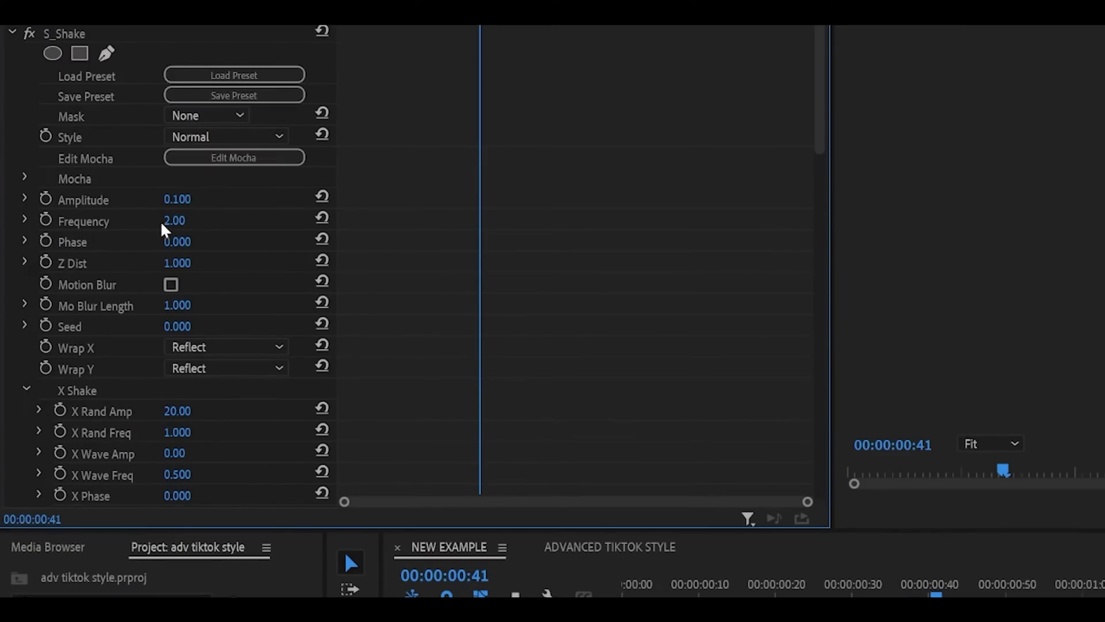
pyautogui.scroll(-8, 541, 268)
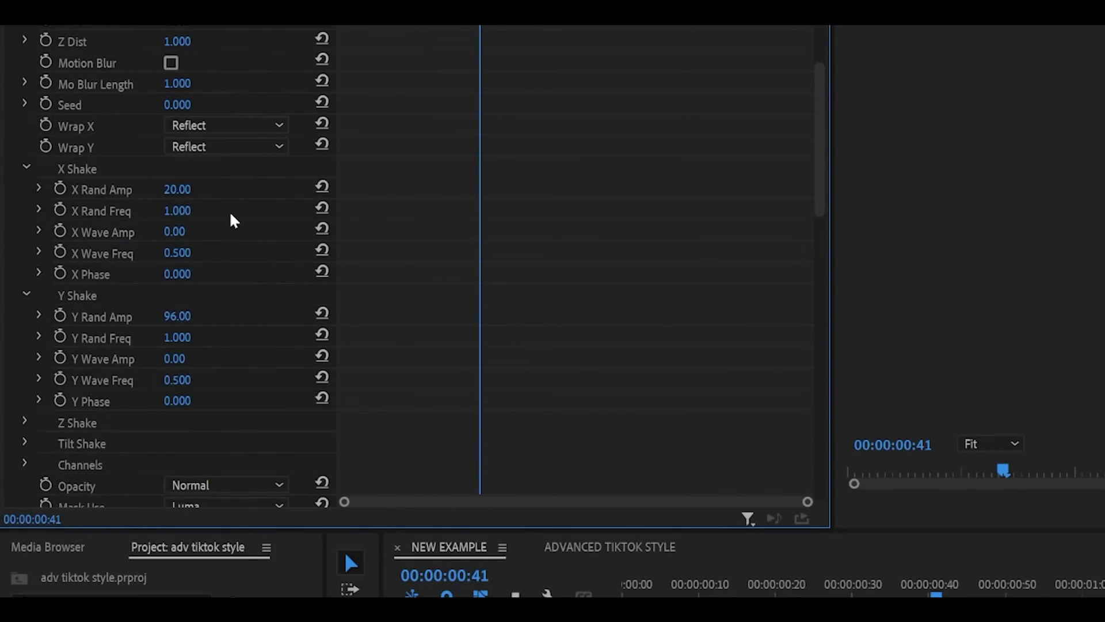
# Try adding a Gaussian Blur effect to the DID text graphic on track V6
pyautogui.scroll(-2, 229, 217)
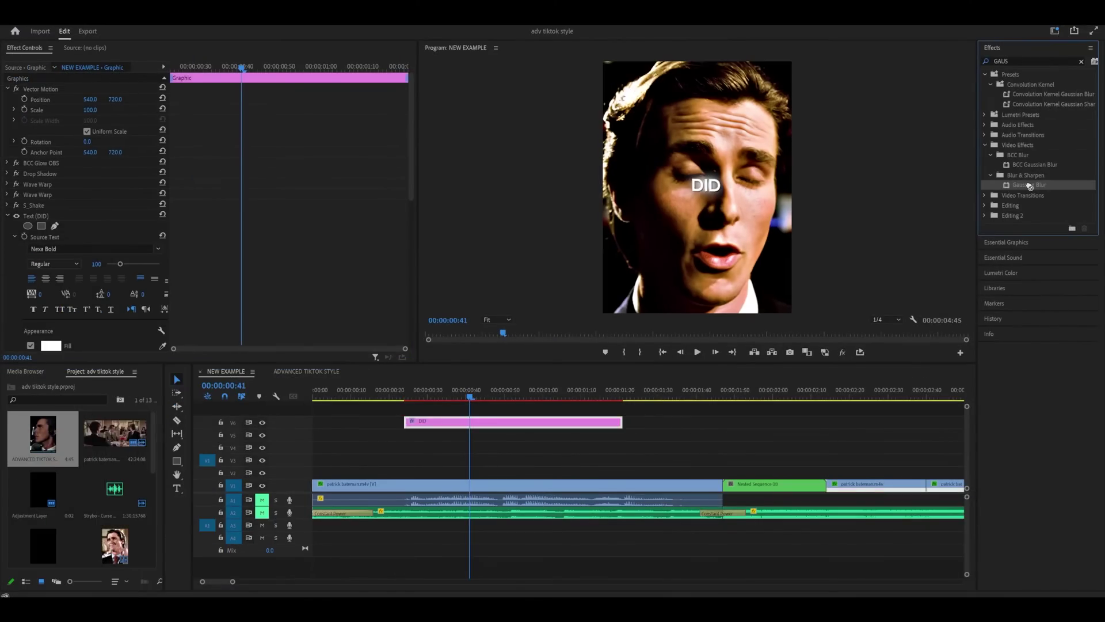
pyautogui.moveTo(1029, 186); pyautogui.dragTo(447, 422)
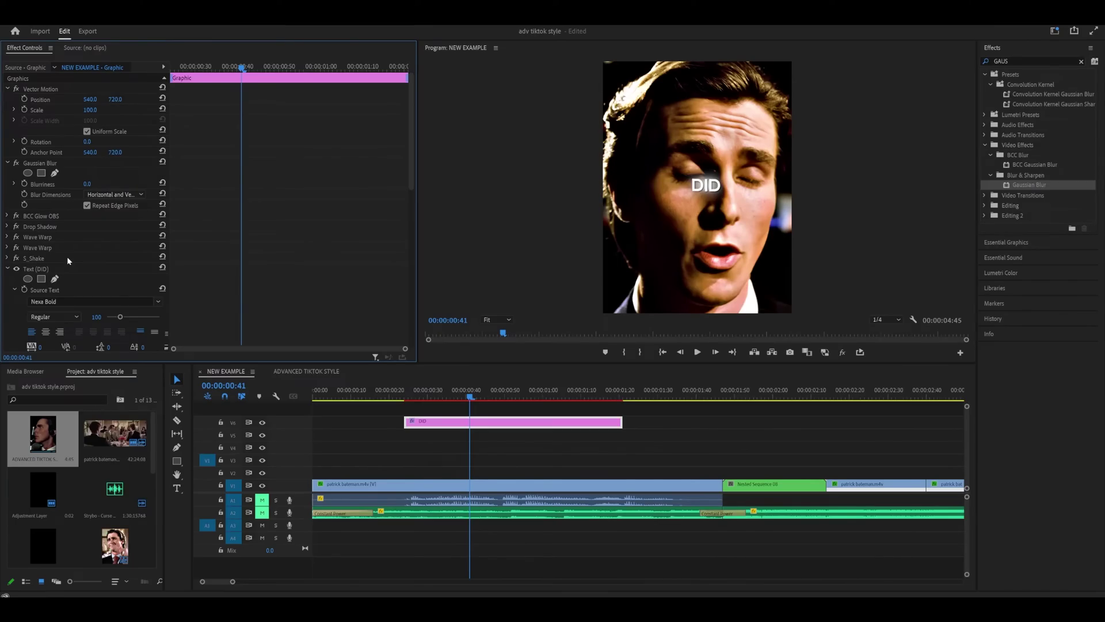
pyautogui.click(56, 258)
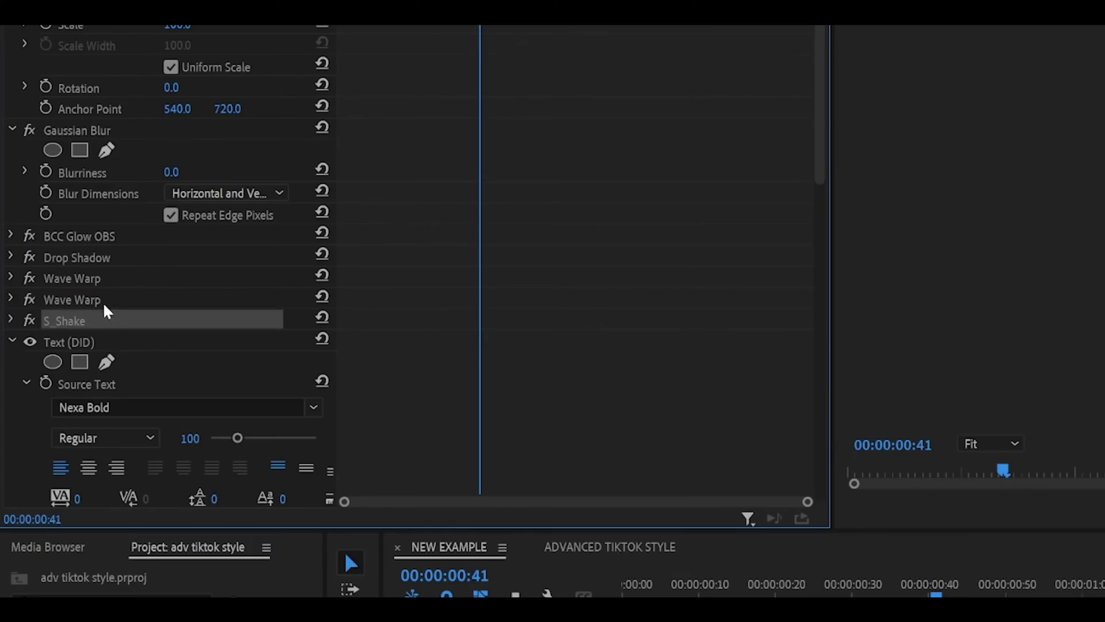
pyautogui.click(53, 247)
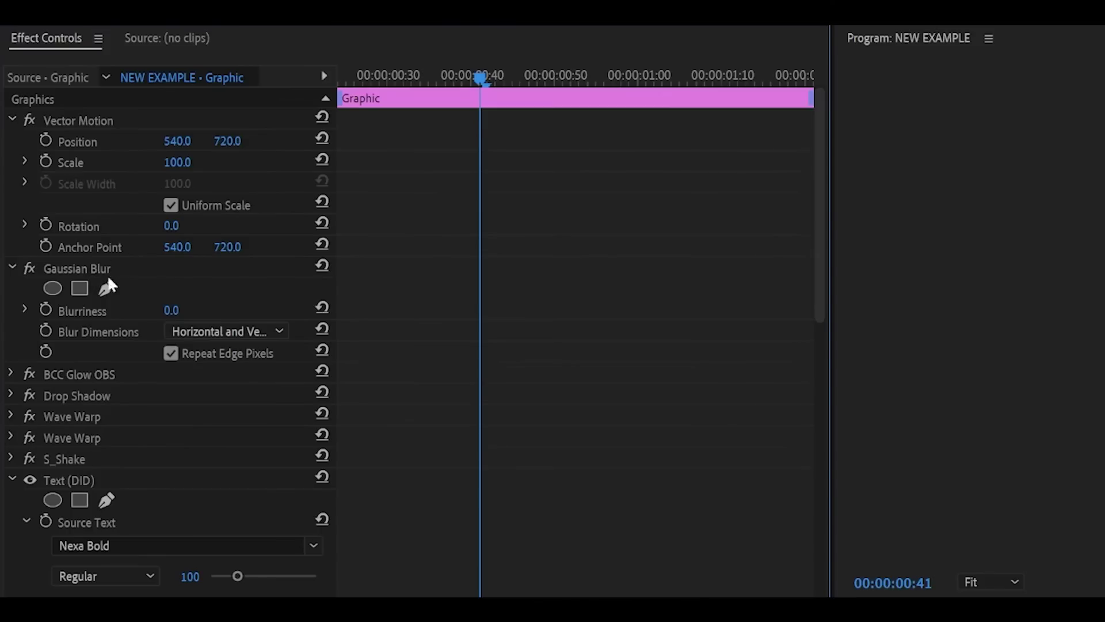
pyautogui.click(11, 129)
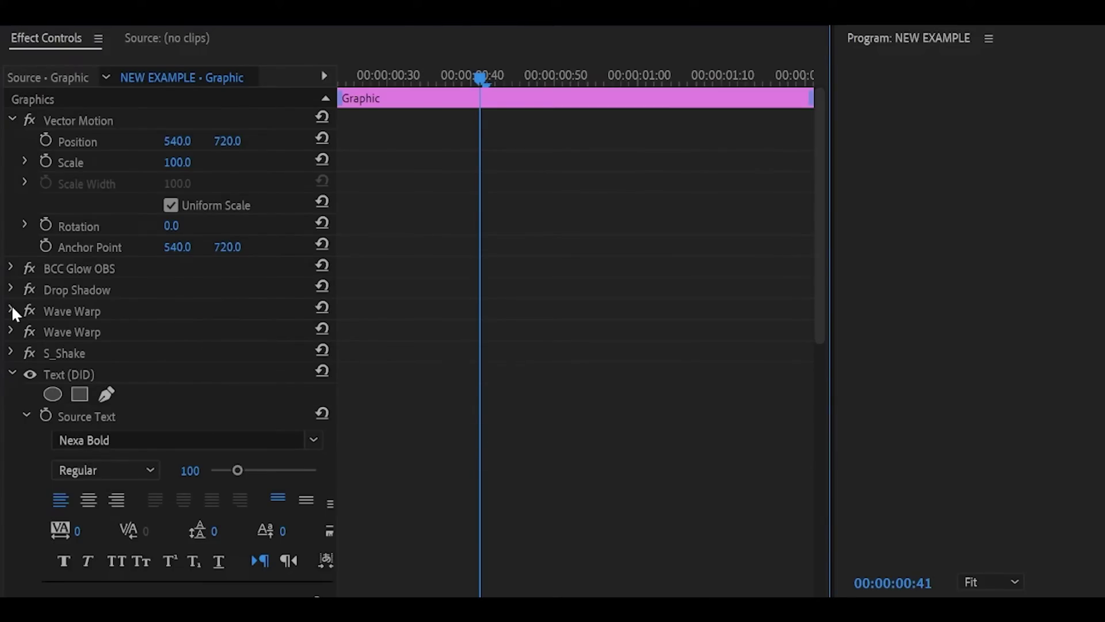
# Examine the settings of the two Wave Warp effects, the Drop Shadow and BCC Glow OBS on the DID text
pyautogui.click(36, 331)
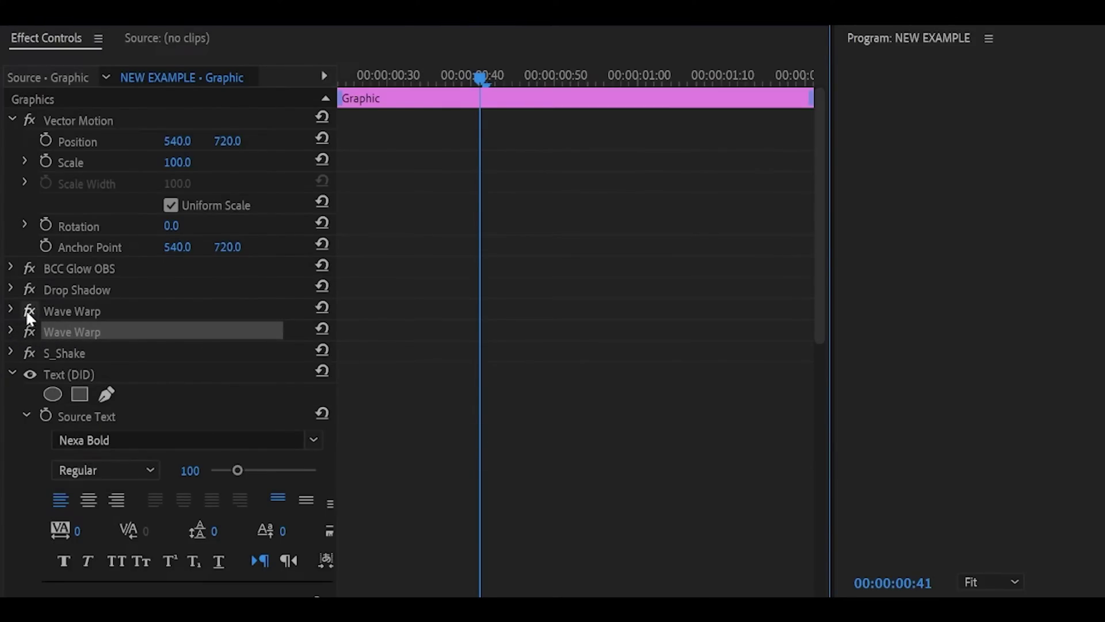
pyautogui.click(11, 311)
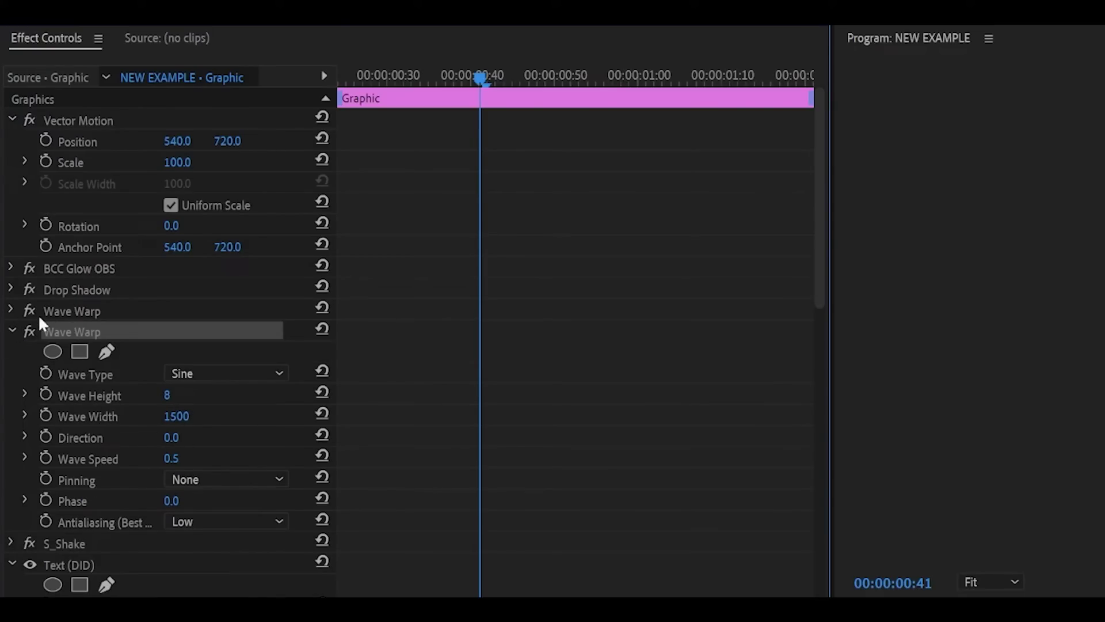
pyautogui.click(11, 331)
pyautogui.click(11, 311)
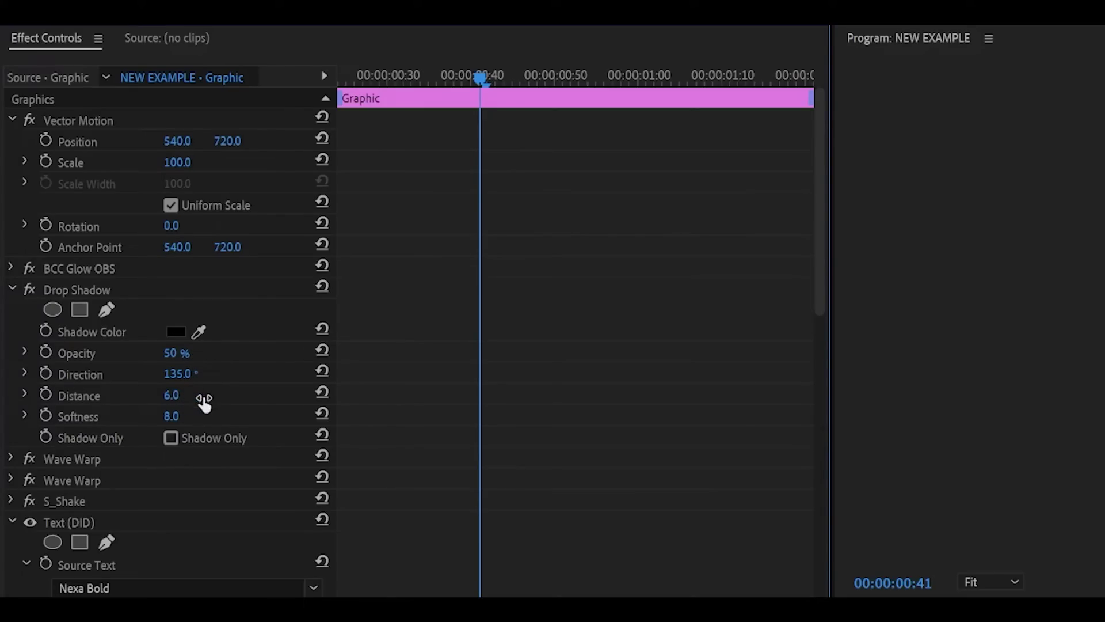
pyautogui.click(11, 288)
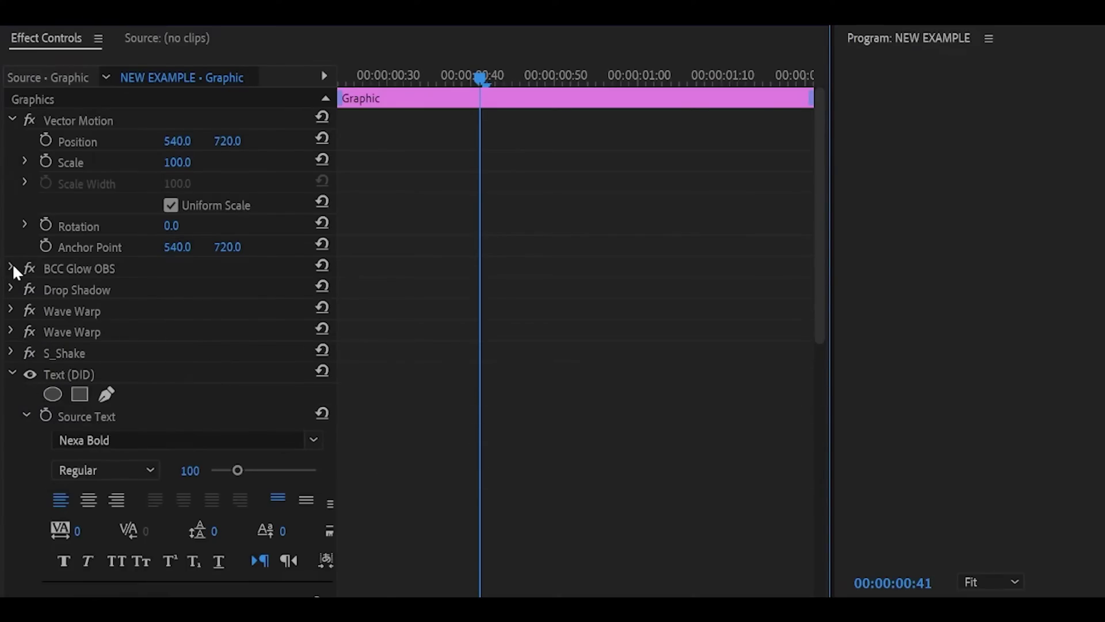
pyautogui.click(11, 268)
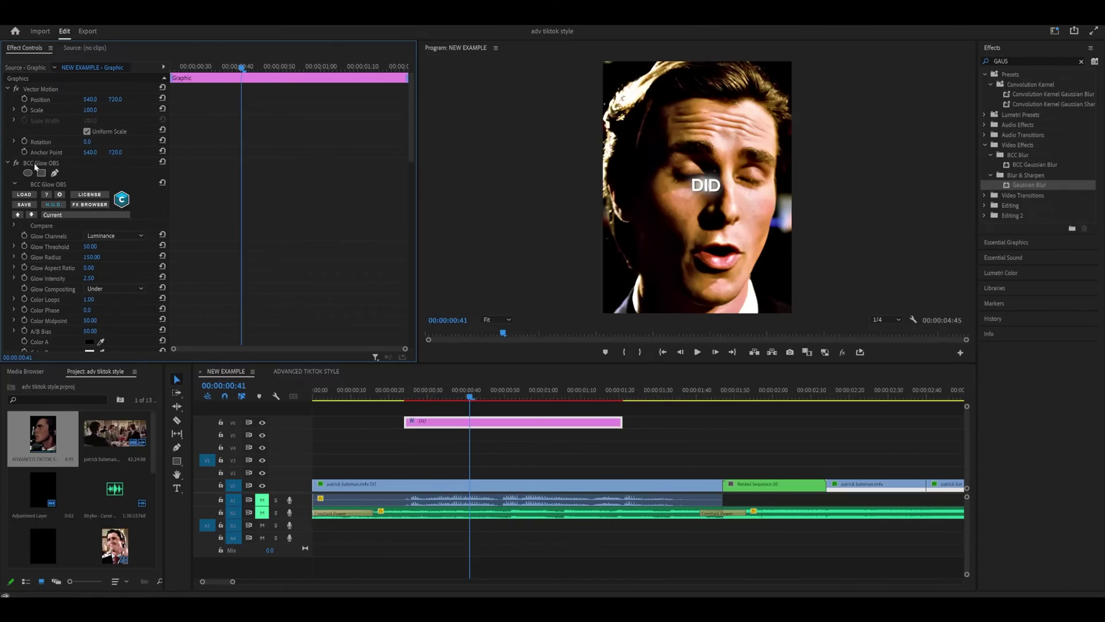
# Disable BCC Glow OBS on the DID text and apply the Sapphire Lighting effect S_Glow to it
pyautogui.click(8, 163)
pyautogui.click(16, 163)
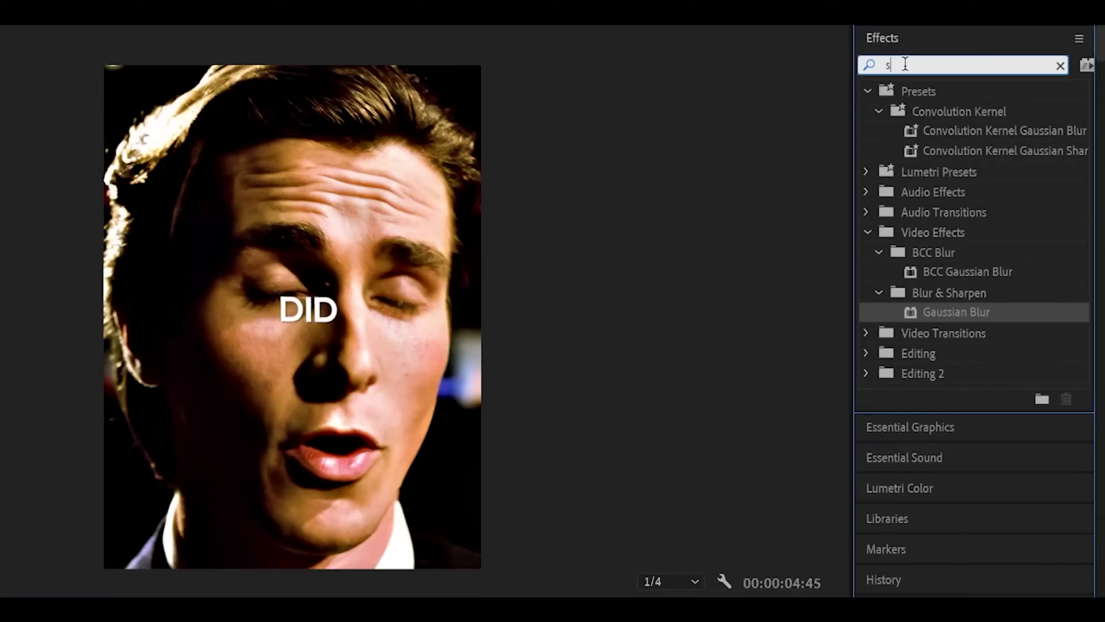
pyautogui.write('_glow')
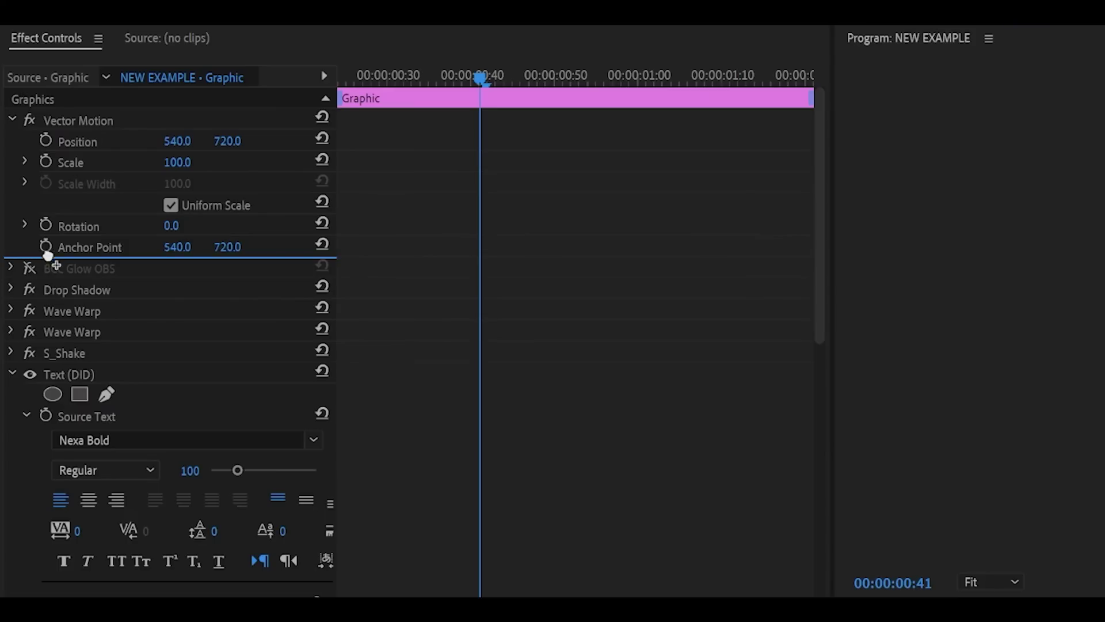
pyautogui.moveTo(46, 254); pyautogui.dragTo(223, 301)
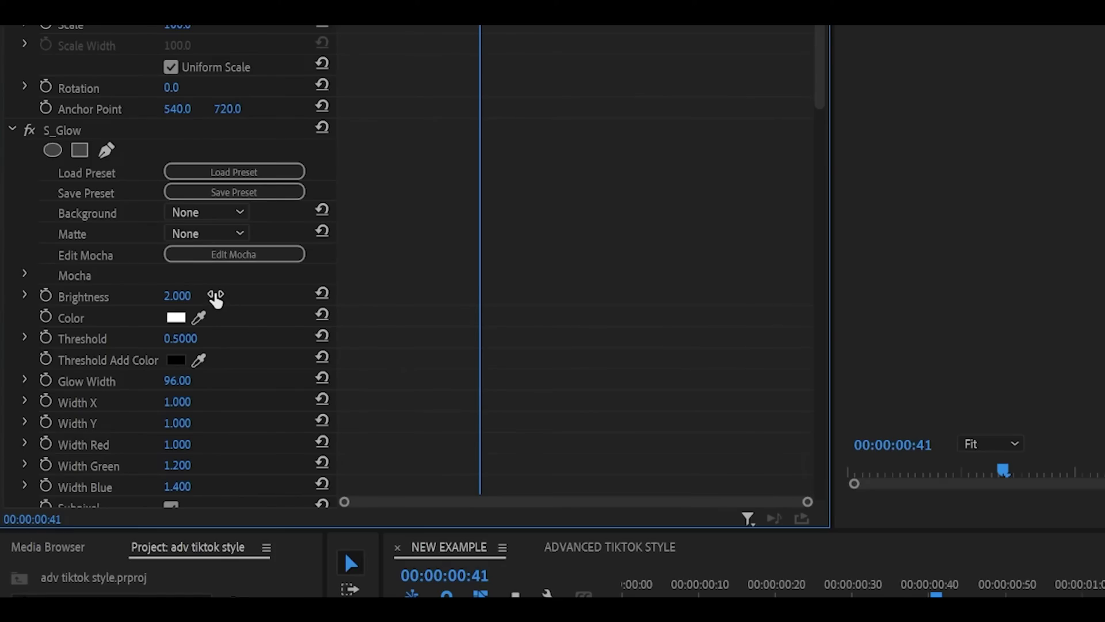
# Set the S_Glow brightness to 1 and its glow width to 50 on the DID text
pyautogui.click(214, 297)
pyautogui.write('1')
pyautogui.press('Return')
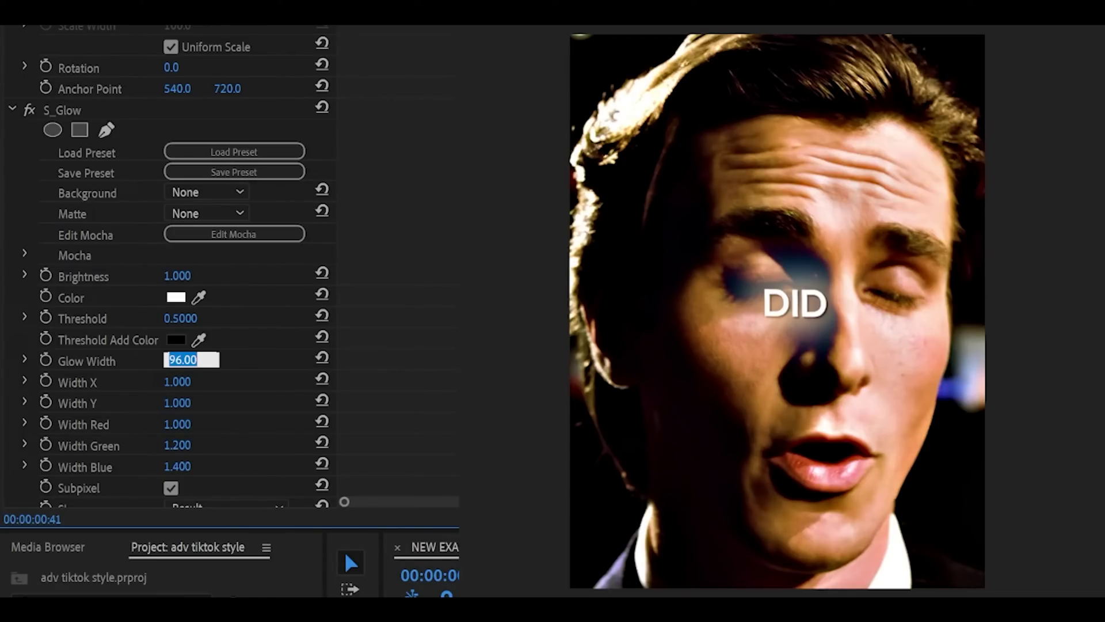
pyautogui.write('50')
pyautogui.press('Return')
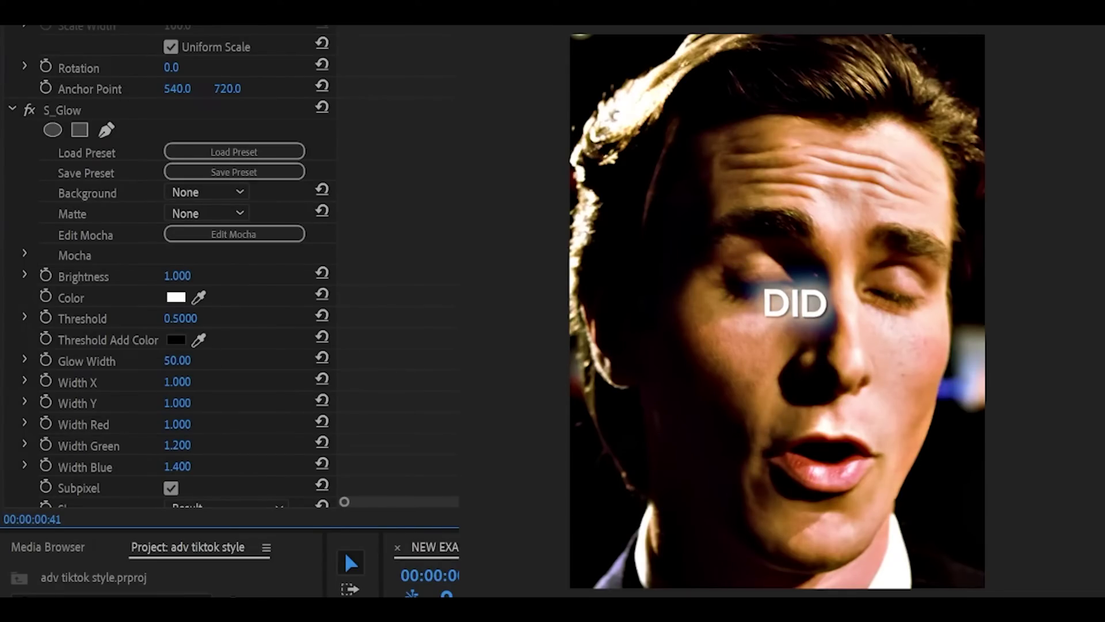
# Try an S_Glow width of 25 on the DID text, return it to 50 and re-enter a brightness of 1
pyautogui.scroll(-3, 190, 265)
pyautogui.click(187, 262)
pyautogui.write('25')
pyautogui.press('Return')
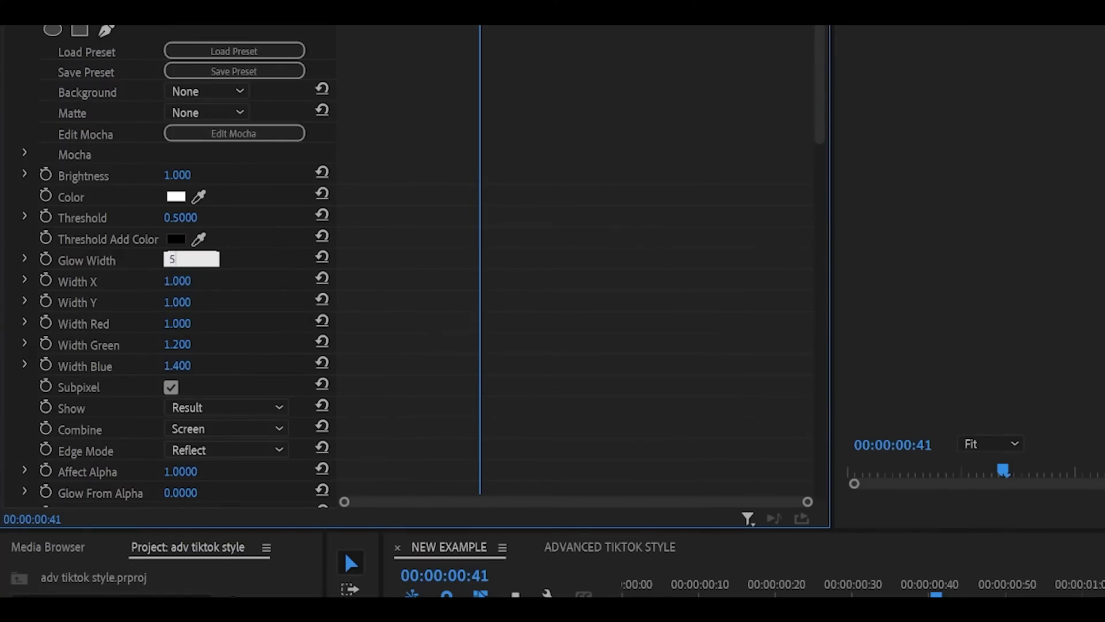
pyautogui.write('50')
pyautogui.press('Return')
pyautogui.click(183, 174)
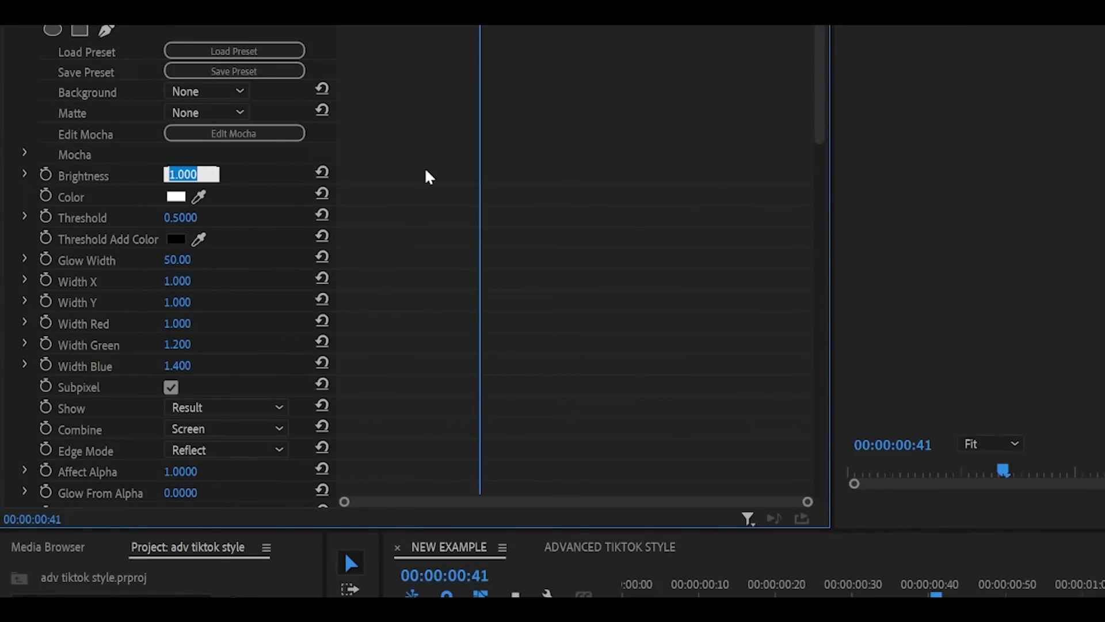
pyautogui.press('BackSpace')
pyautogui.write('1')
pyautogui.press('Return')
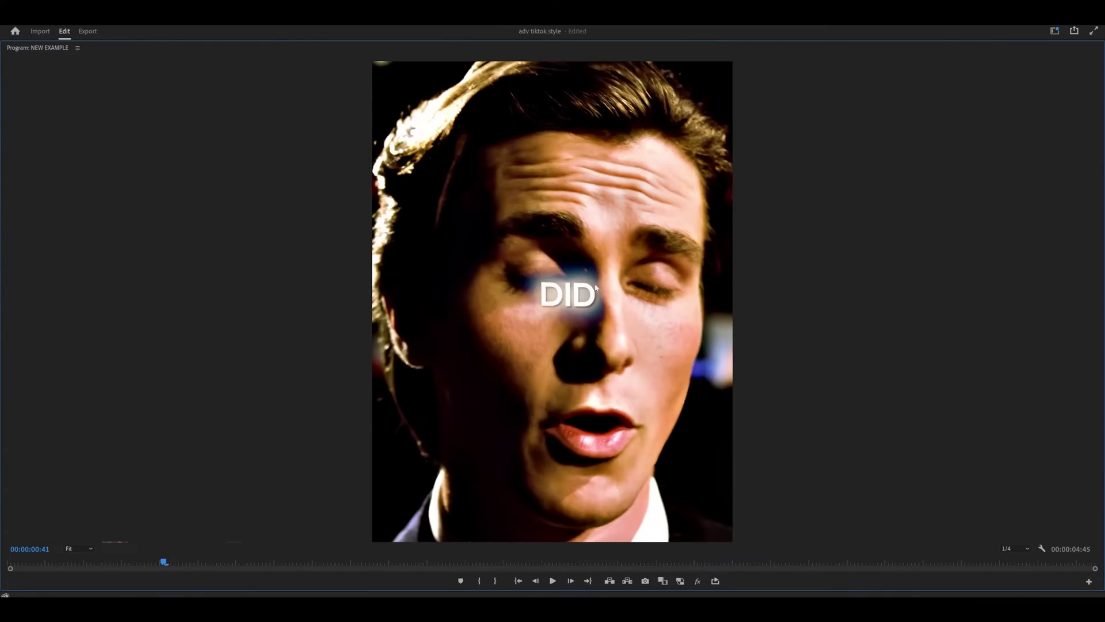
# Compare the DID text with S_Glow off and on, and remove BCC Glow OBS from its effects
pyautogui.press('`')
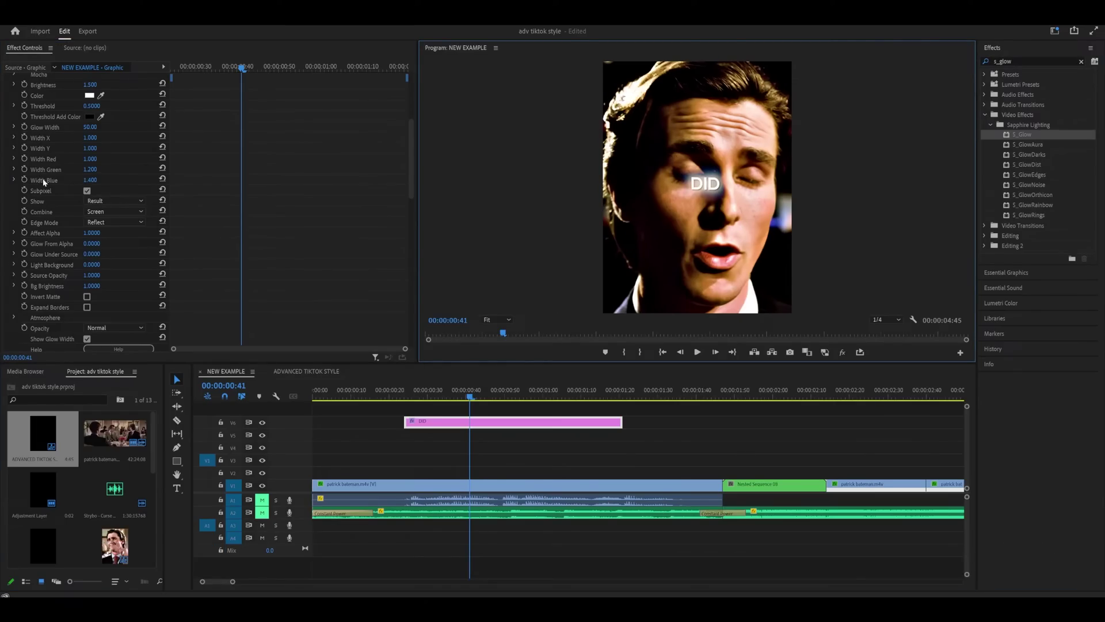
pyautogui.click(98, 179)
pyautogui.write('1.2')
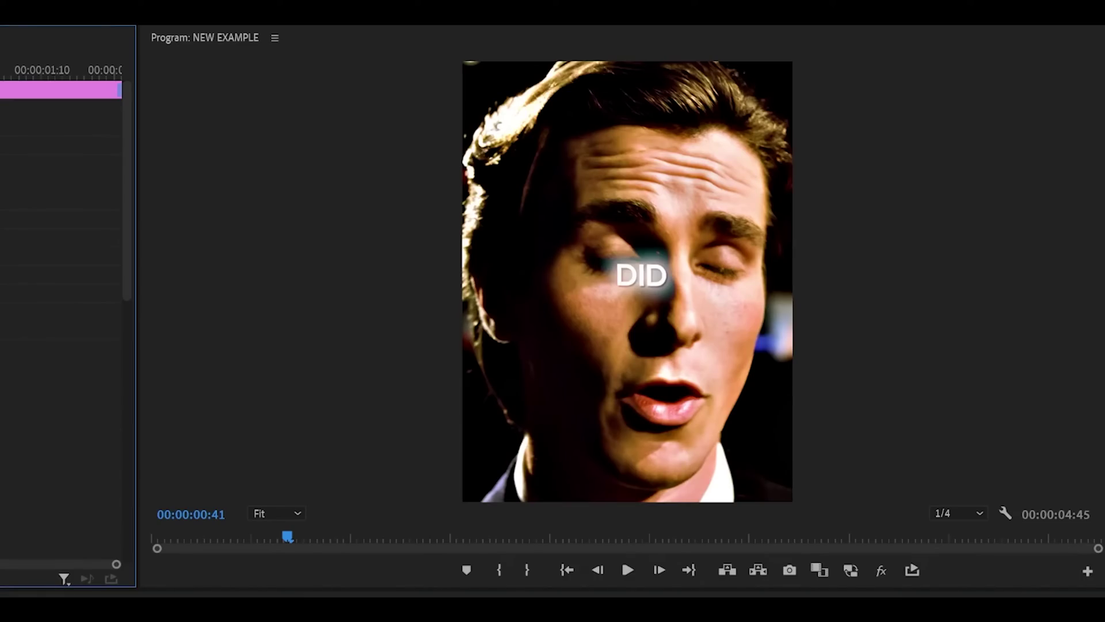
pyautogui.click(17, 163)
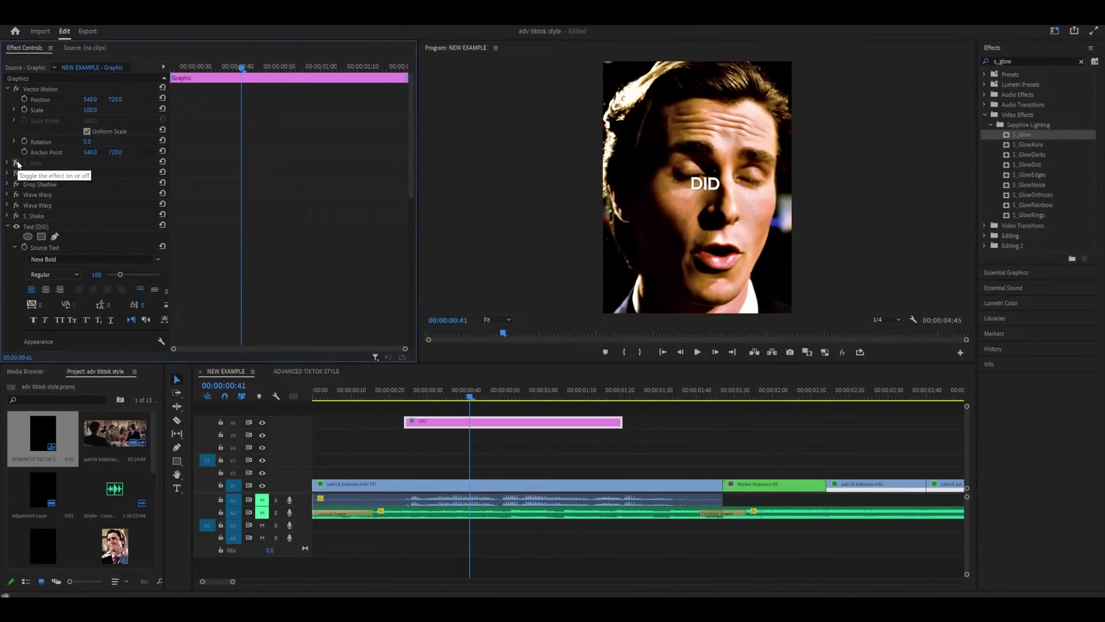
pyautogui.click(17, 164)
pyautogui.rightClick(39, 173)
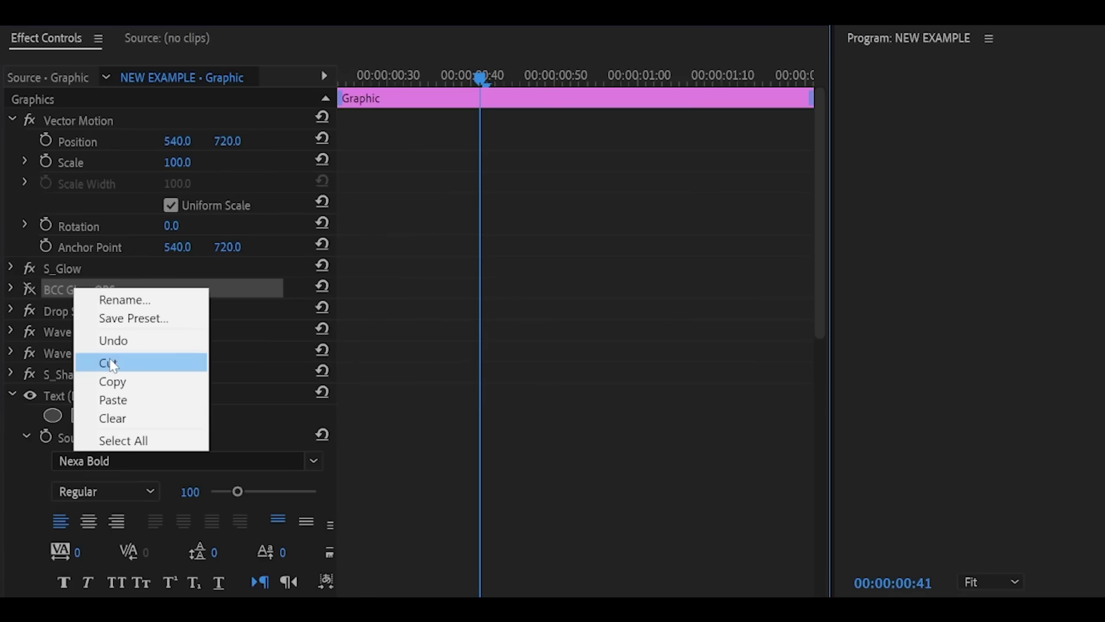
pyautogui.click(59, 211)
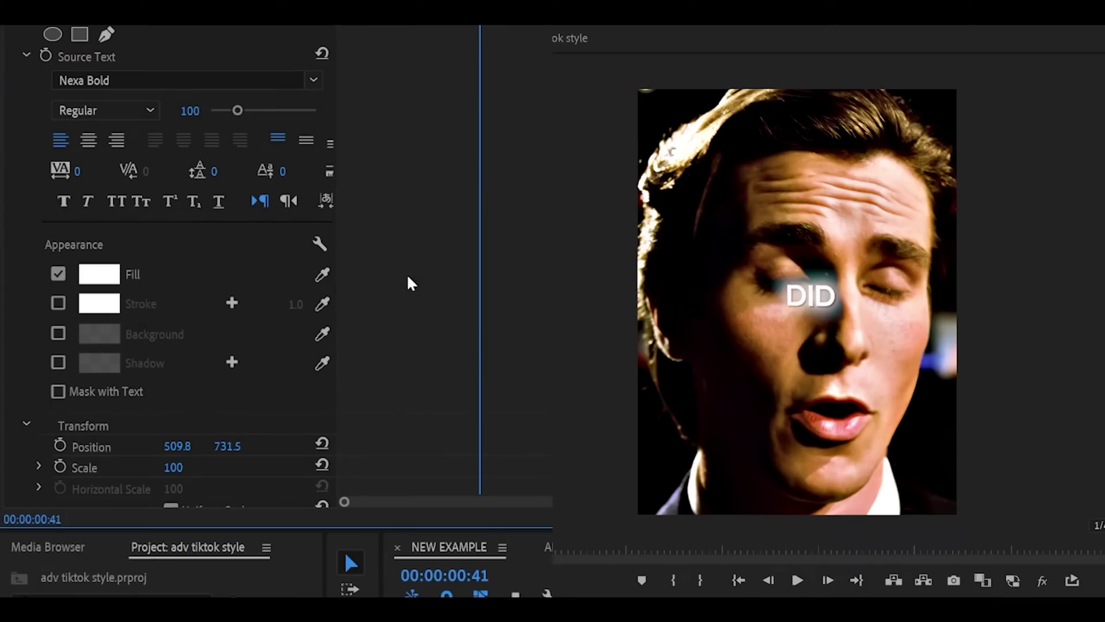
# Shift the DID text horizontally to an X position of about 177 in its text transform
pyautogui.scroll(-2, 410, 282)
pyautogui.scroll(2, 456, 249)
pyautogui.scroll(-1, 459, 253)
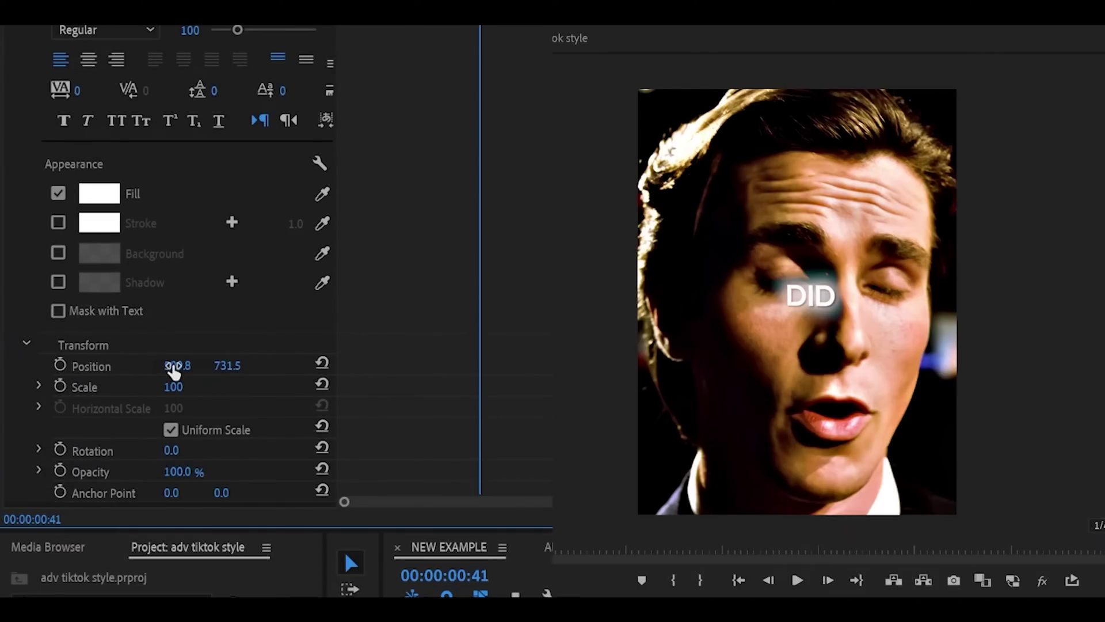
pyautogui.moveTo(172, 366); pyautogui.dragTo(45, 366)
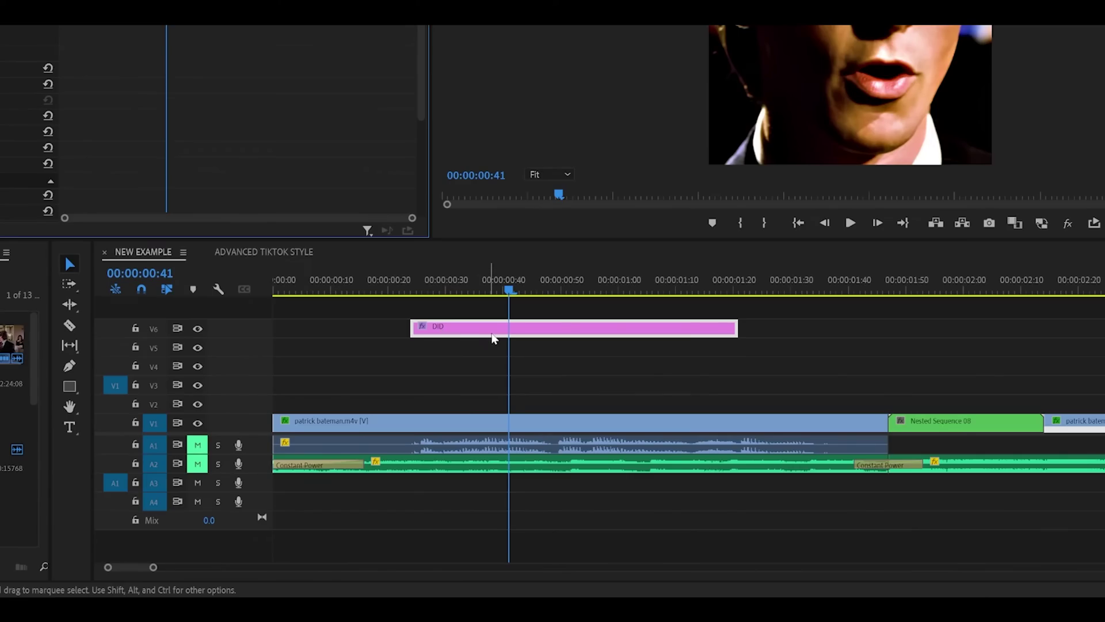
# Duplicate the DID graphic onto track V5, starting at 00:00:00:31
pyautogui.moveTo(493, 334); pyautogui.dragTo(495, 352)
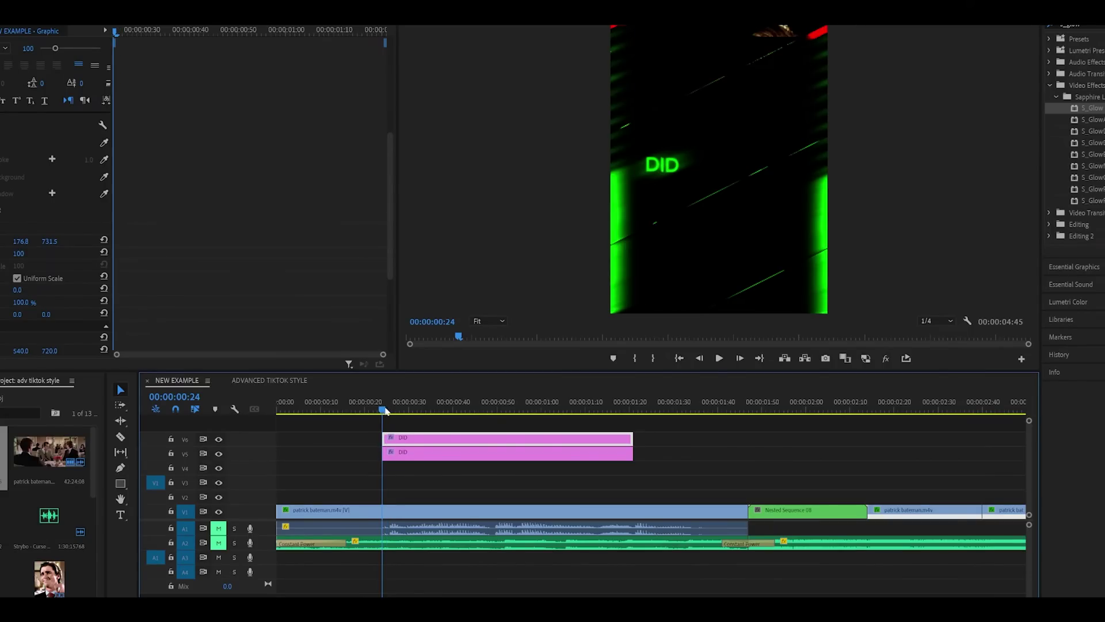
pyautogui.moveTo(384, 410); pyautogui.dragTo(414, 410)
pyautogui.click(394, 457)
pyautogui.moveTo(395, 457); pyautogui.dragTo(427, 457)
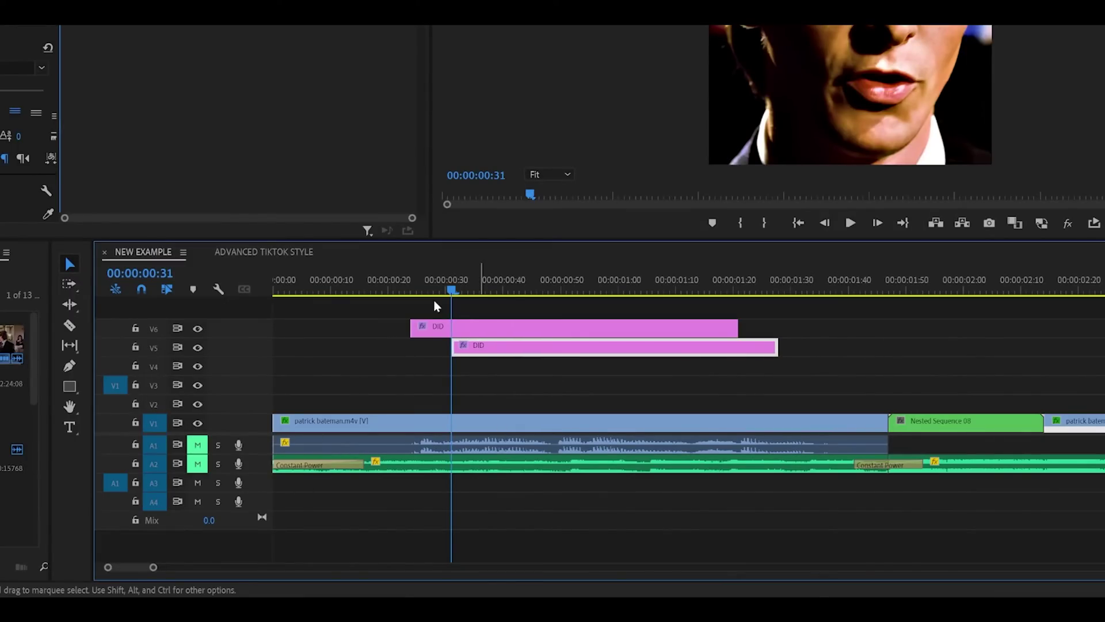
# Turn the V5 copy into the word YOU at position 388.8, 731.5 and duplicate it onto track V4
pyautogui.scroll(-8, 278, 187)
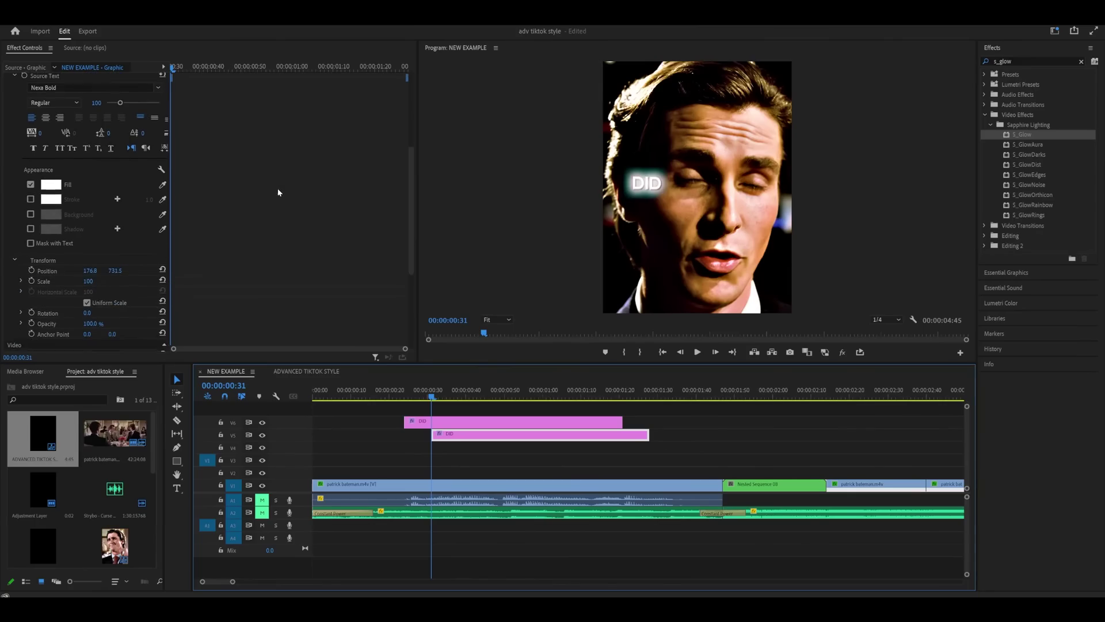
pyautogui.hotkey('ctrl', 's')
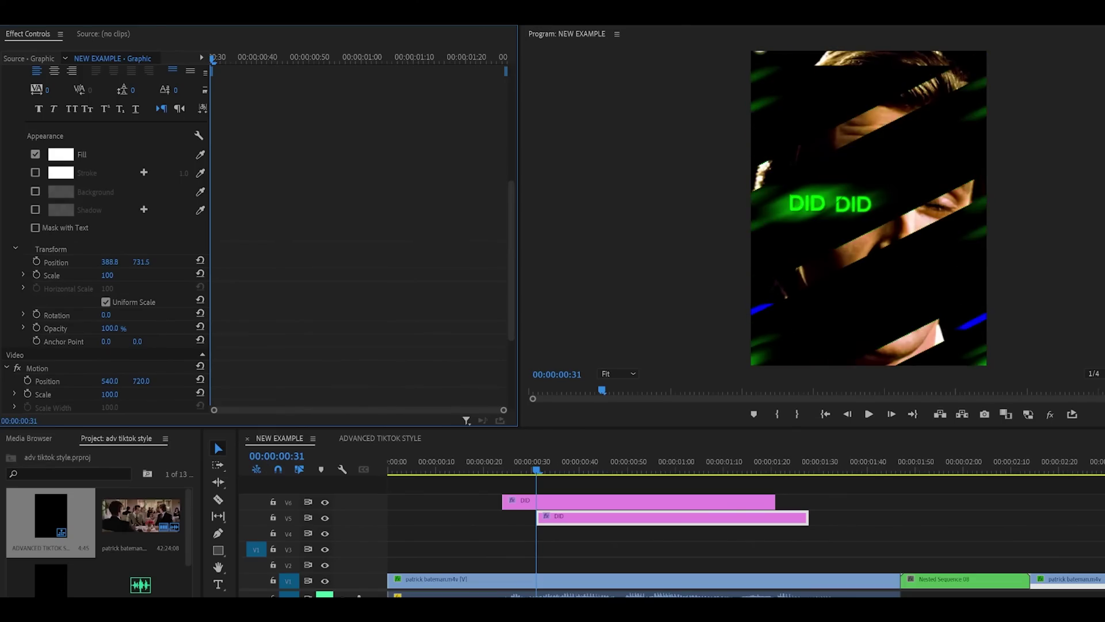
pyautogui.doubleClick(610, 273)
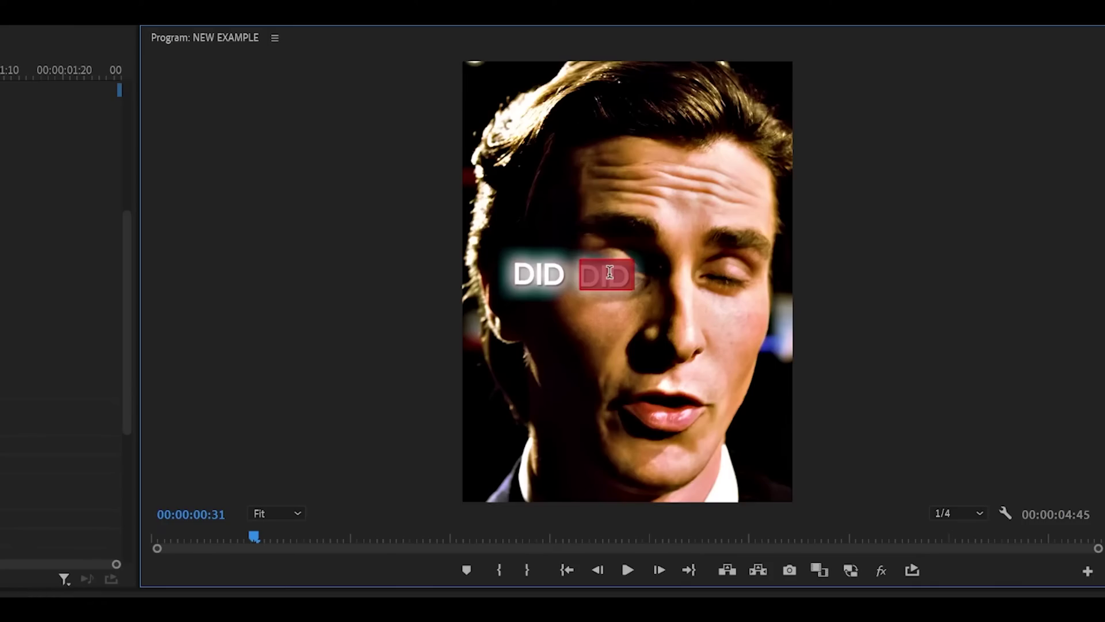
pyautogui.write('YOU')
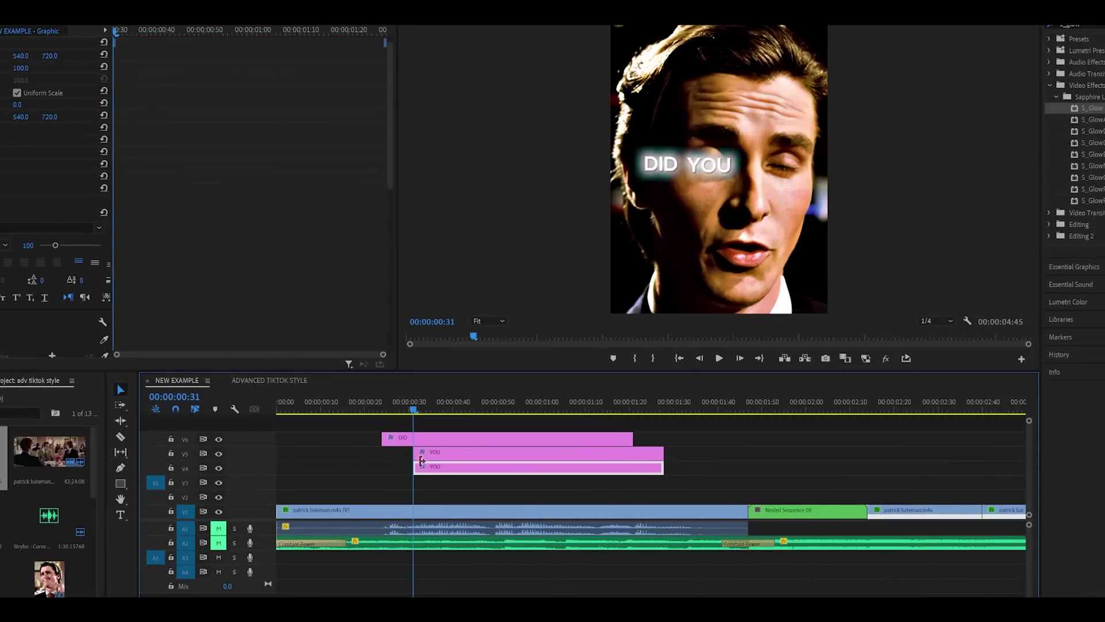
pyautogui.moveTo(462, 438); pyautogui.dragTo(472, 474)
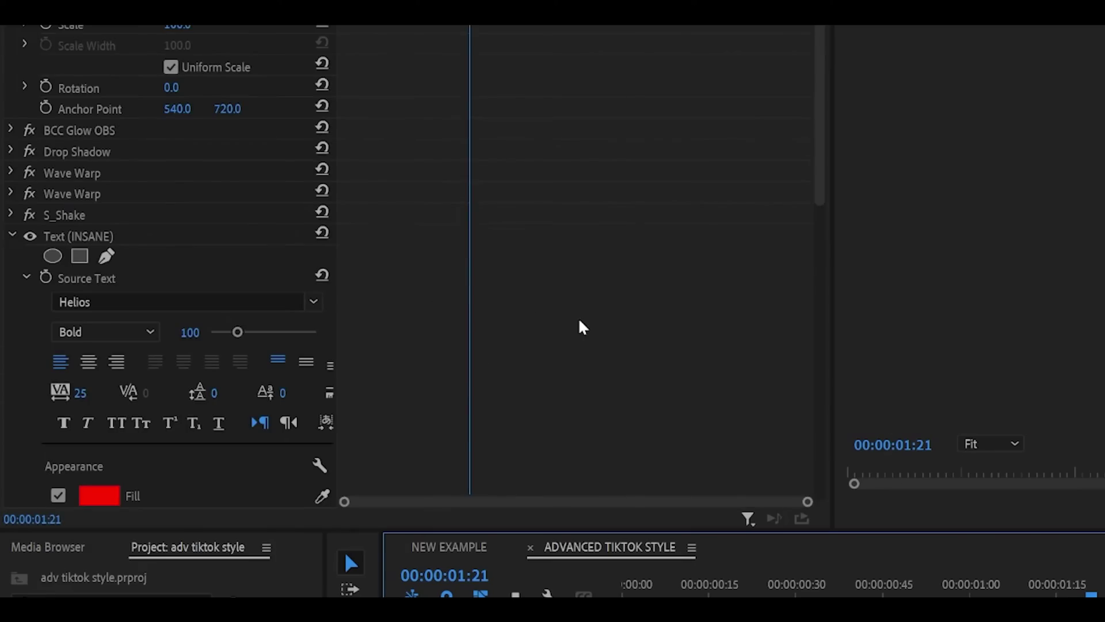
# Examine the red INSANE text's styling and the staggered word layers in the ADVANCED TIKTOK STYLE sequence
pyautogui.scroll(-3, 290, 261)
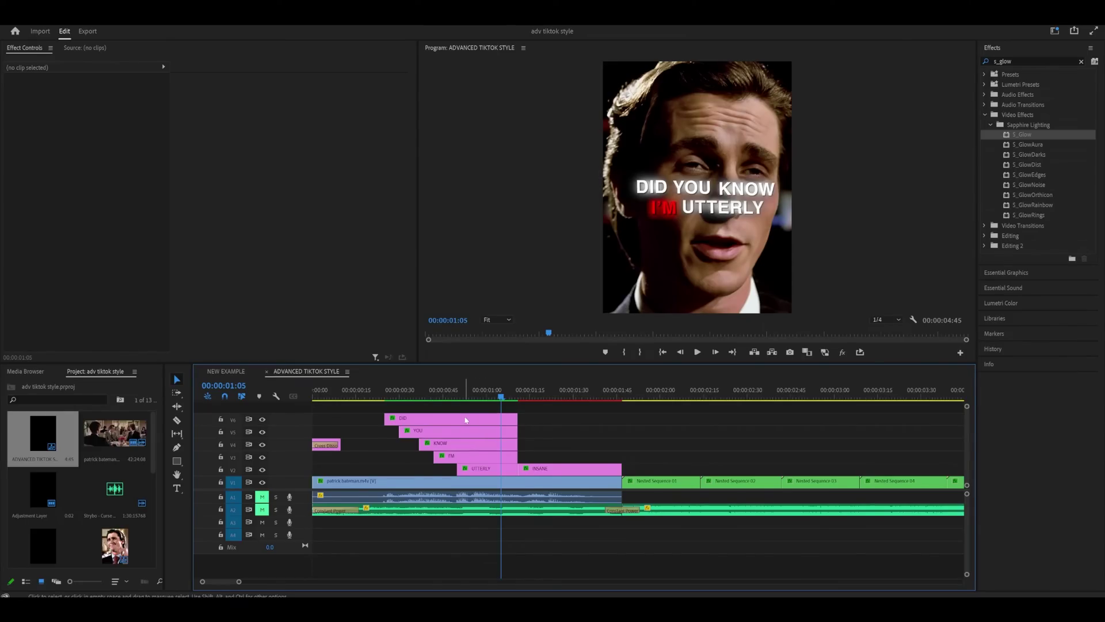
pyautogui.click(466, 420)
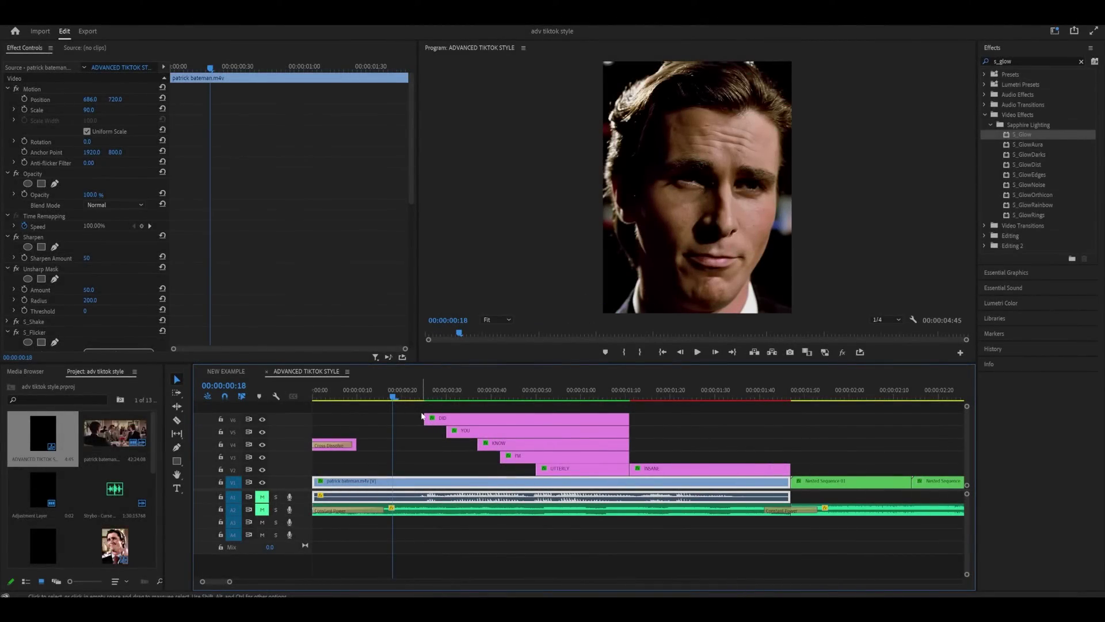
# Preview the start of the patrick bateman.m4v clip on V1 and examine its S_Shake frequency, X Shake and Y Shake settings
pyautogui.scroll(-3, 326, 299)
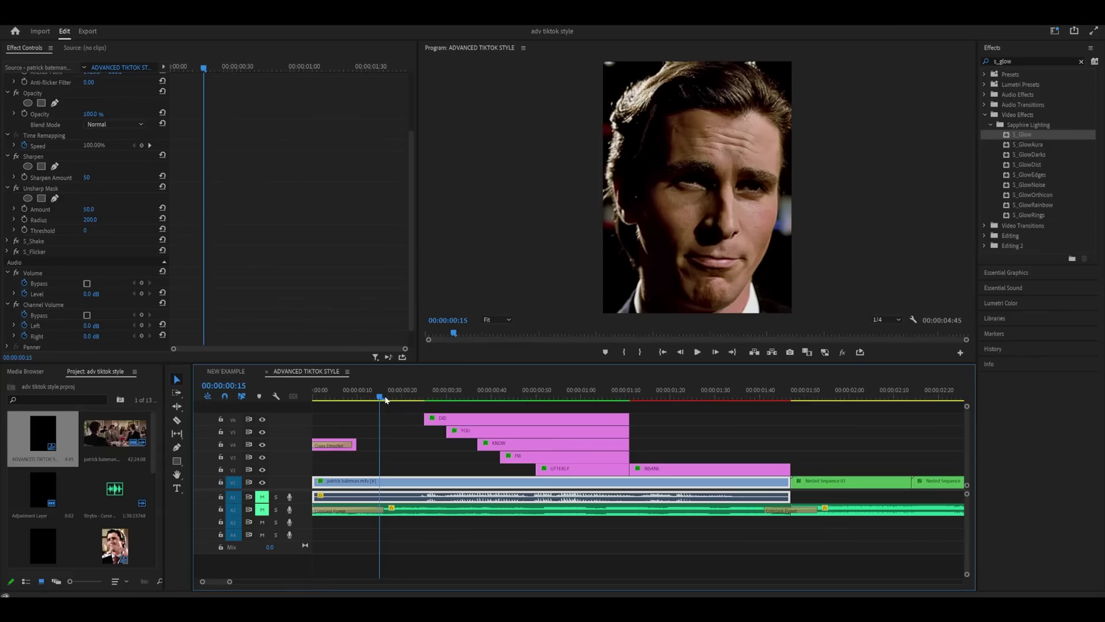
pyautogui.press('space')
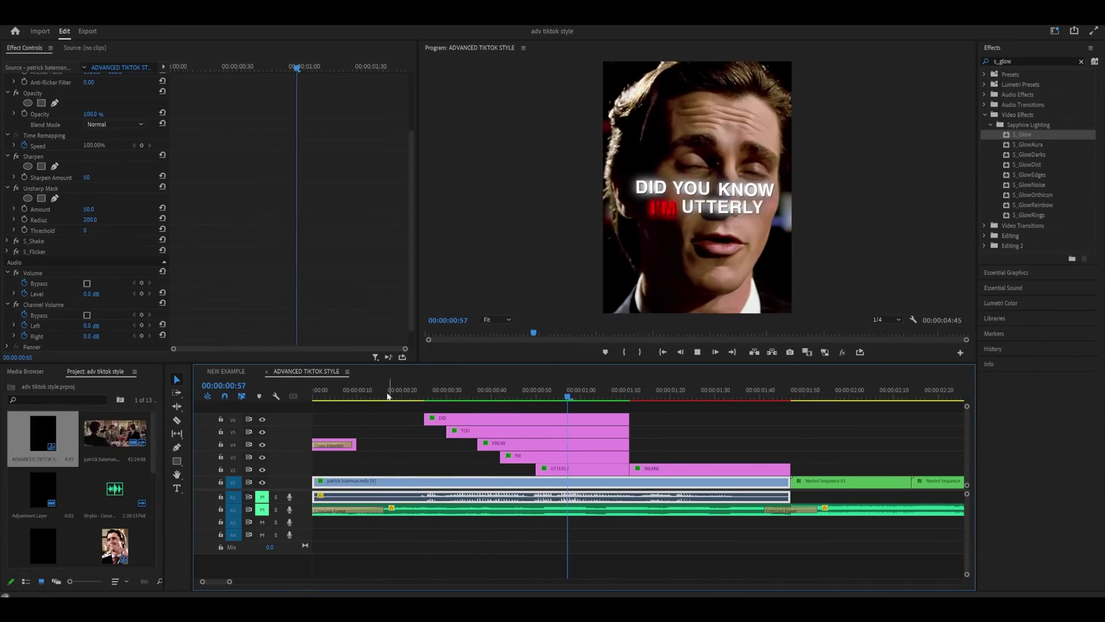
pyautogui.moveTo(387, 396)
pyautogui.mouseDown()
pyautogui.moveTo(496, 397)
pyautogui.moveTo(389, 398)
pyautogui.mouseUp()
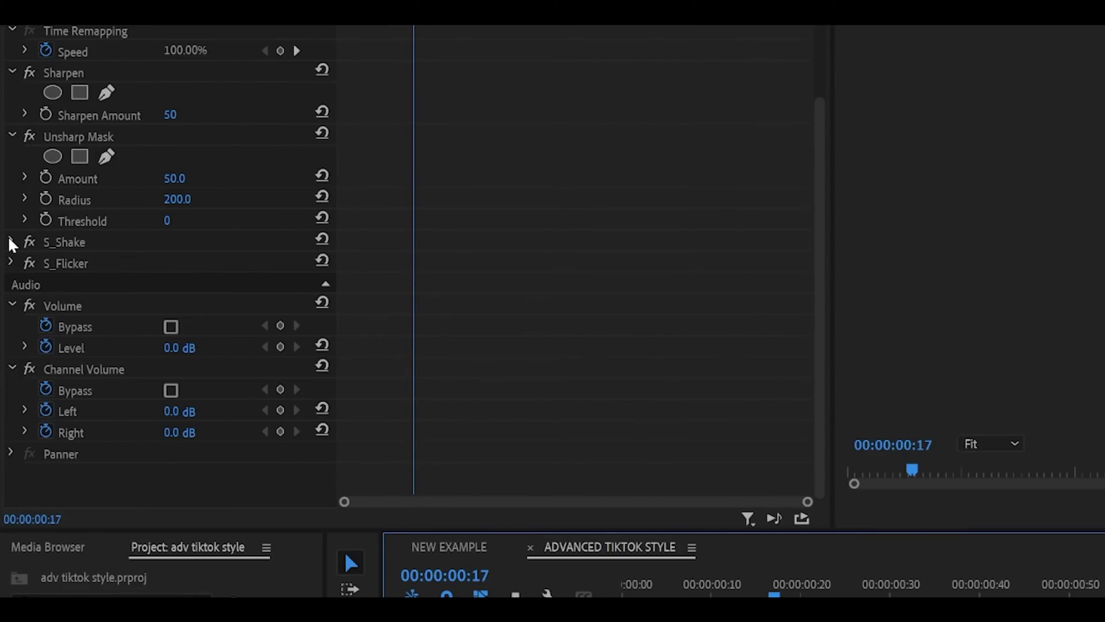
pyautogui.click(11, 242)
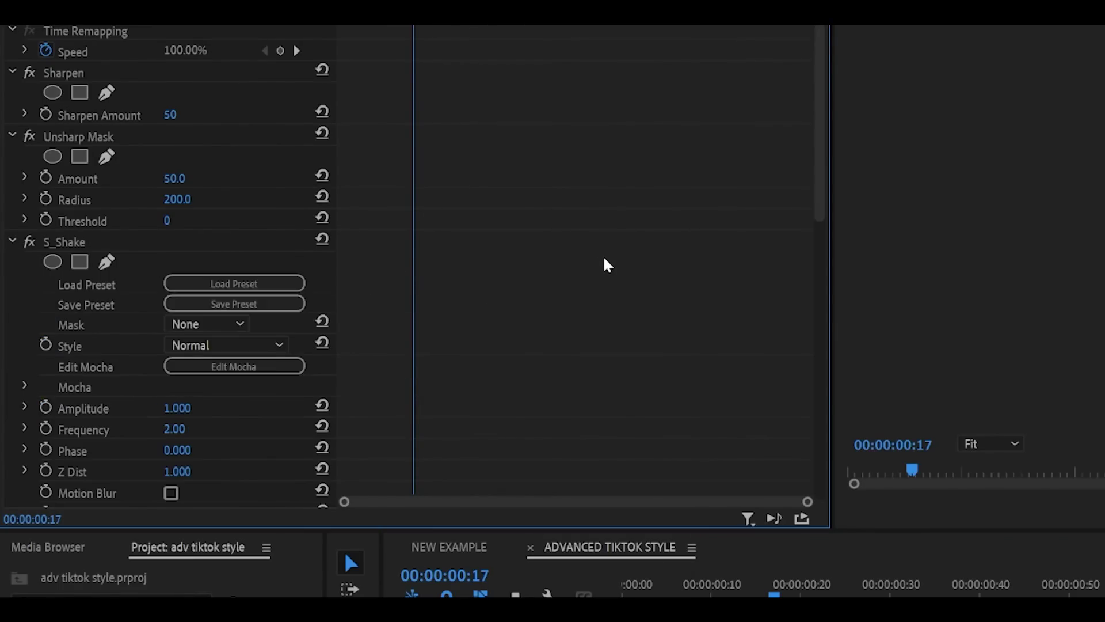
pyautogui.scroll(-10, 609, 265)
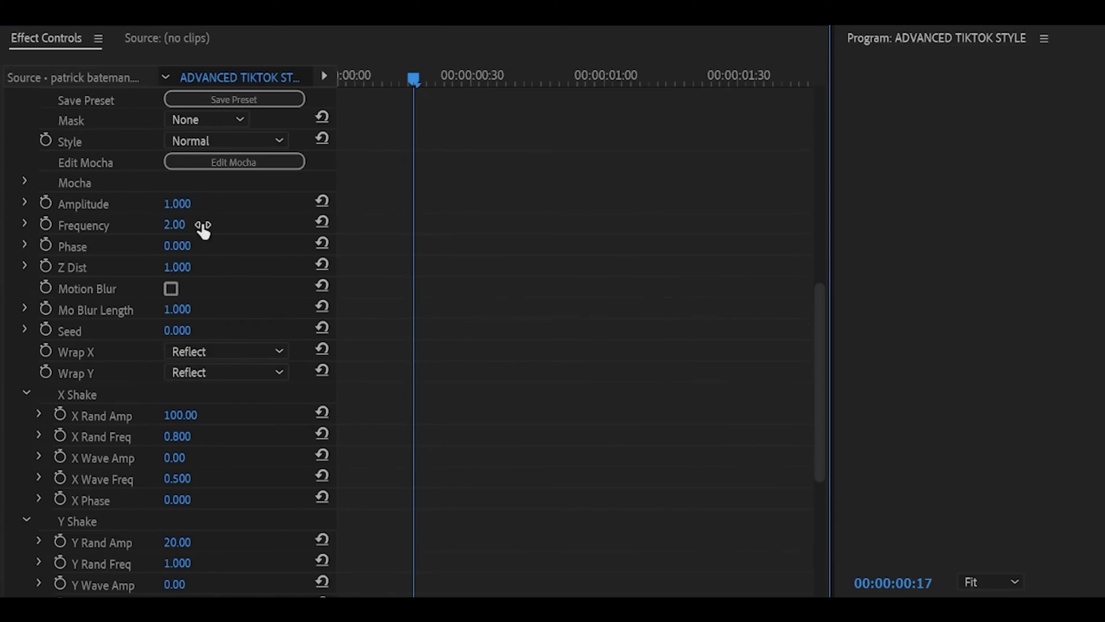
# Examine the remaining X Shake and Y Shake values down to the S_Flicker effect on the patrick bateman clip
pyautogui.scroll(-3, 493, 293)
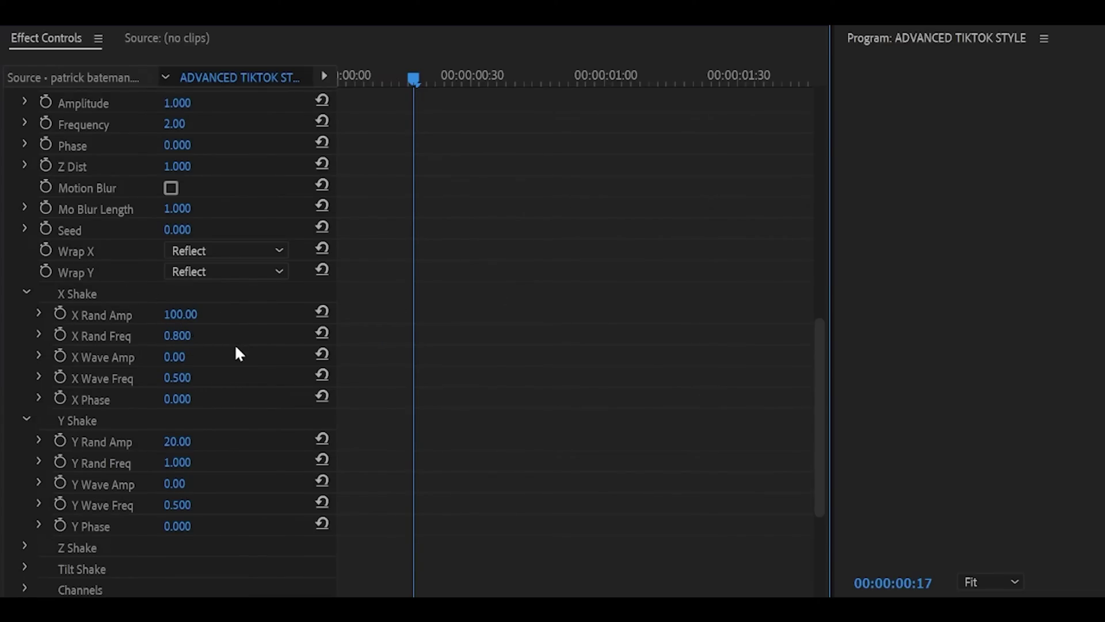
pyautogui.scroll(-2, 183, 362)
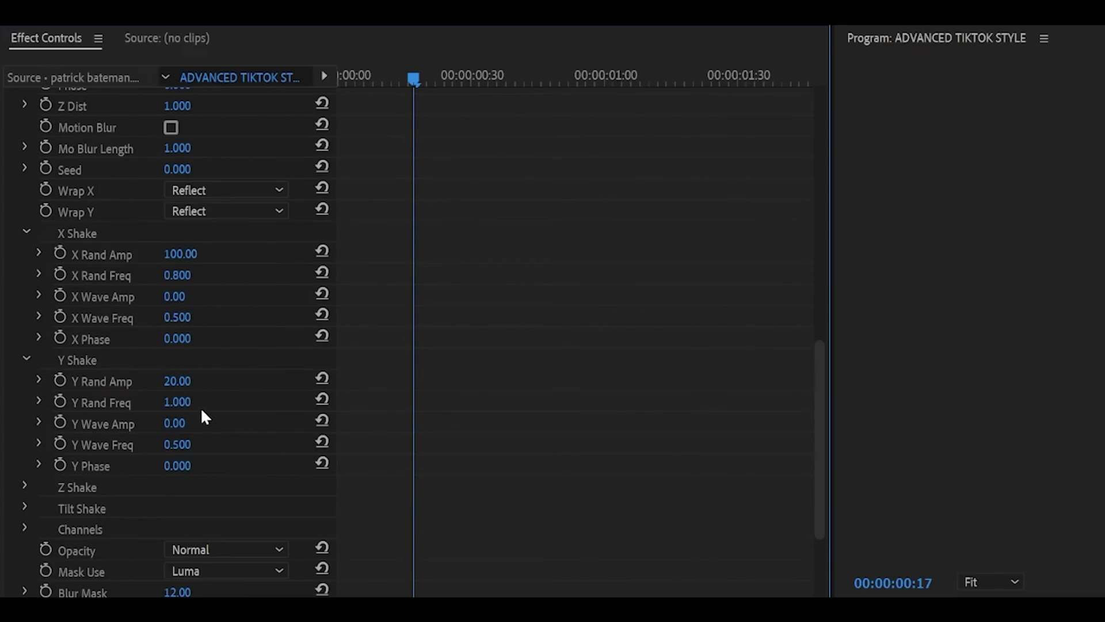
pyautogui.scroll(-15, 590, 420)
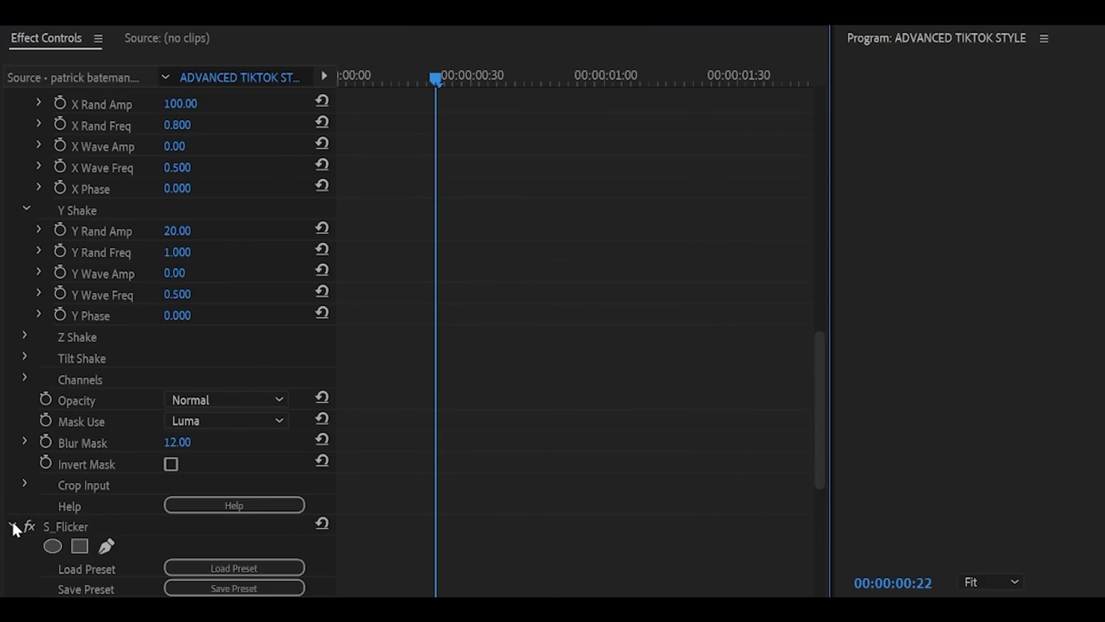
# Collapse the clip's S_Flicker and S_Shake effects, select both and copy them
pyautogui.click(12, 520)
pyautogui.scroll(5, 622, 435)
pyautogui.scroll(5, 235, 260)
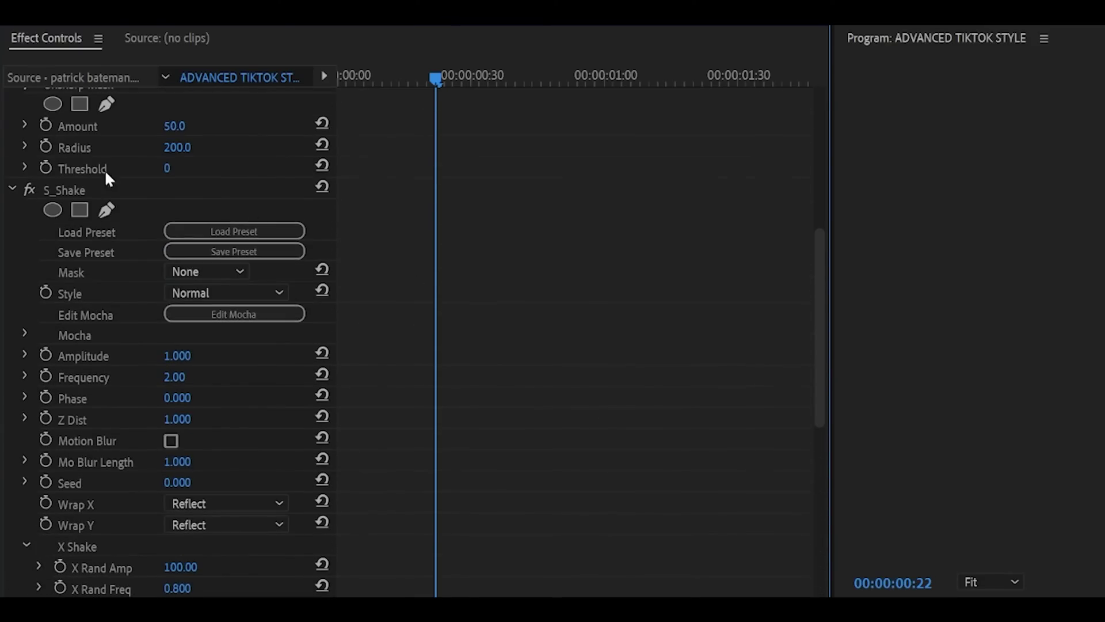
pyautogui.click(12, 187)
pyautogui.click(80, 381)
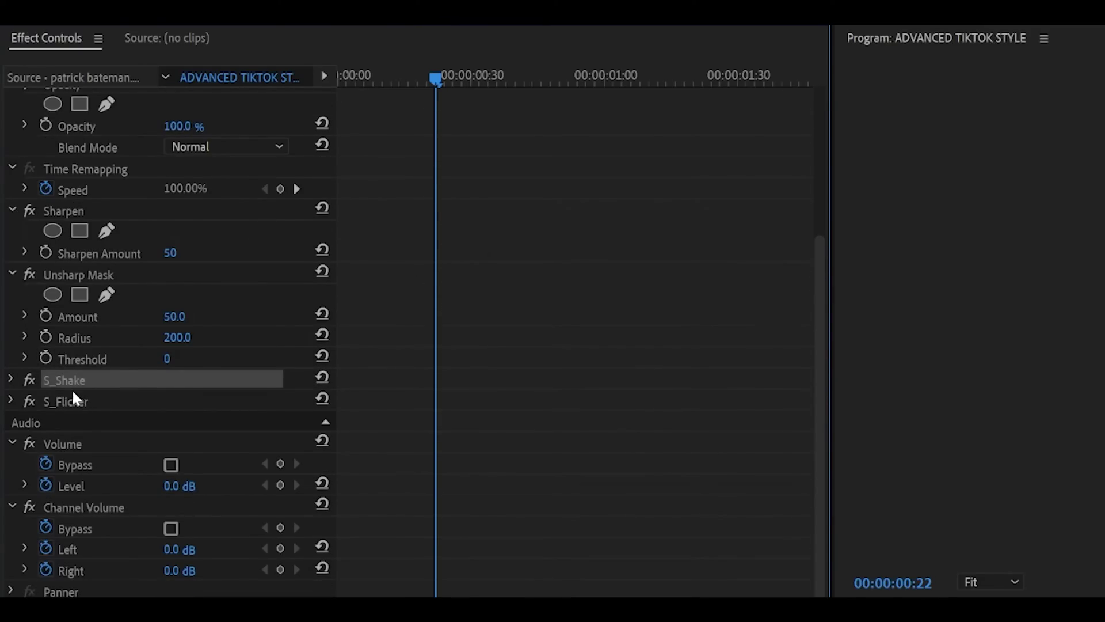
pyautogui.keyDown('ctrl'); pyautogui.click(75, 402); pyautogui.keyUp('ctrl')
pyautogui.rightClick(73, 401)
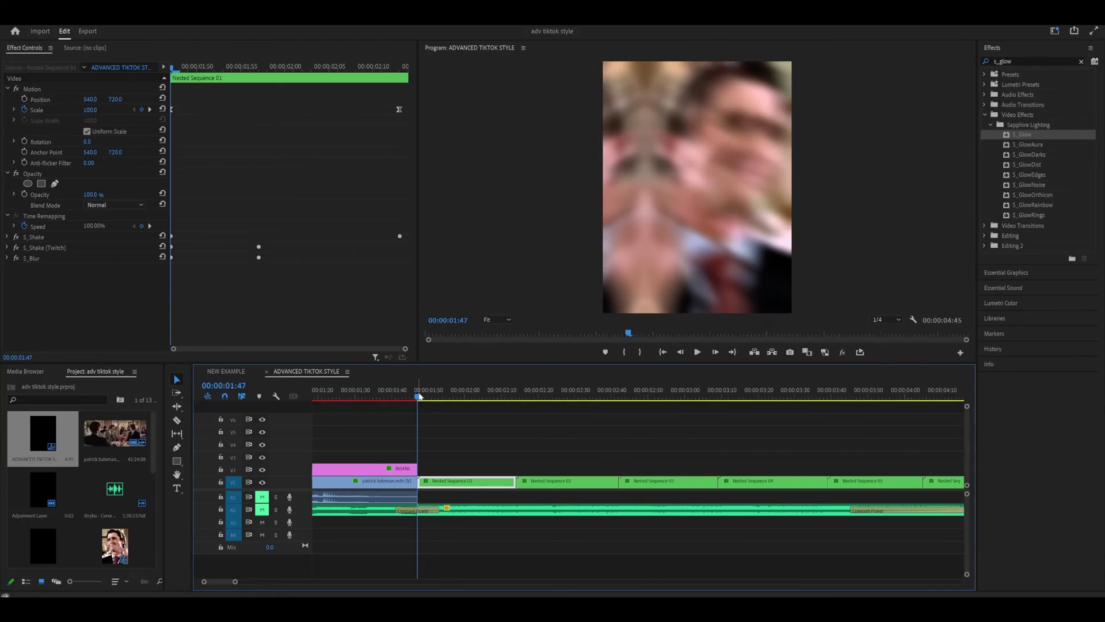
pyautogui.press('space')
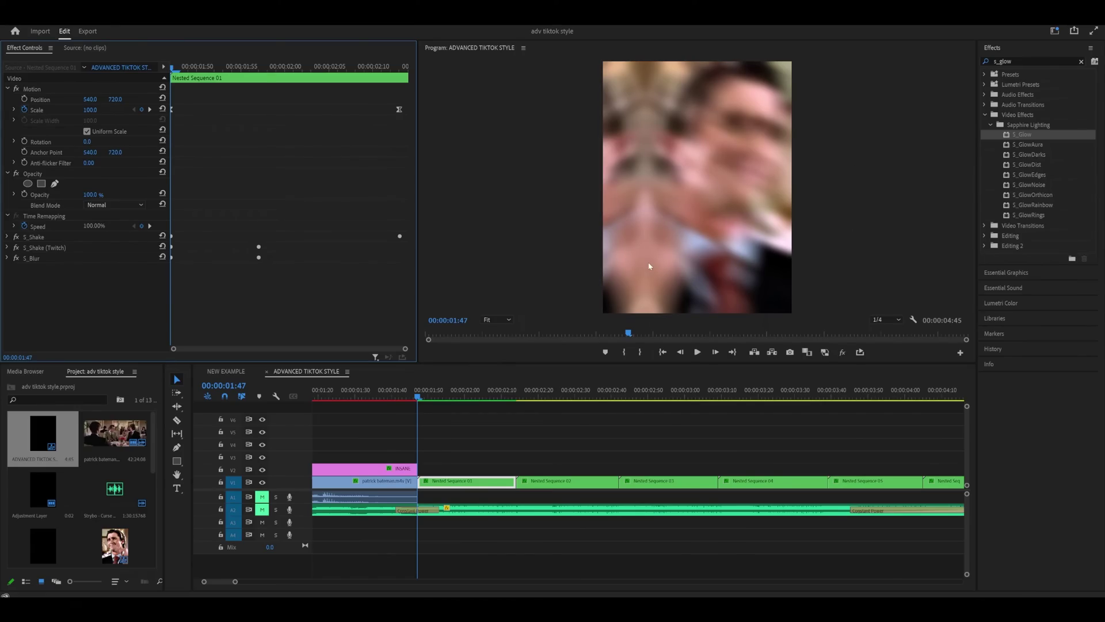
# Try adding the S_Glow effect to Nested Sequence 01 and undo it
pyautogui.moveTo(1037, 139); pyautogui.dragTo(452, 512)
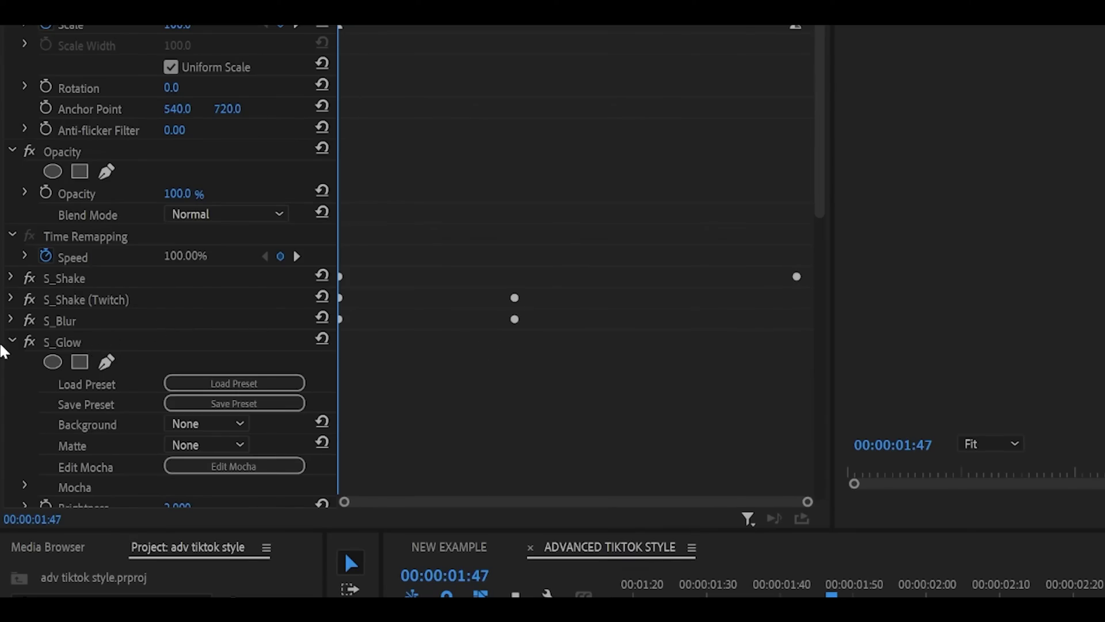
pyautogui.hotkey('ctrl', 'z')
# Examine the S_Shake effect on Nested Sequence 01: its Amplitude keyframes, Frequency, X Shake and Y Shake values
pyautogui.click(12, 278)
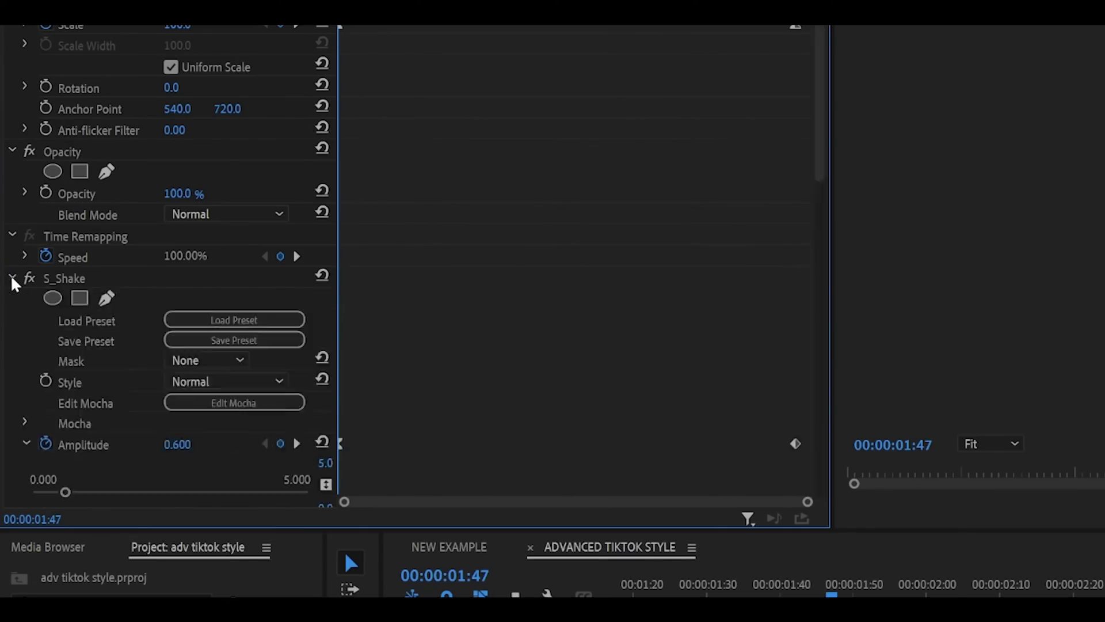
pyautogui.scroll(-5, 661, 254)
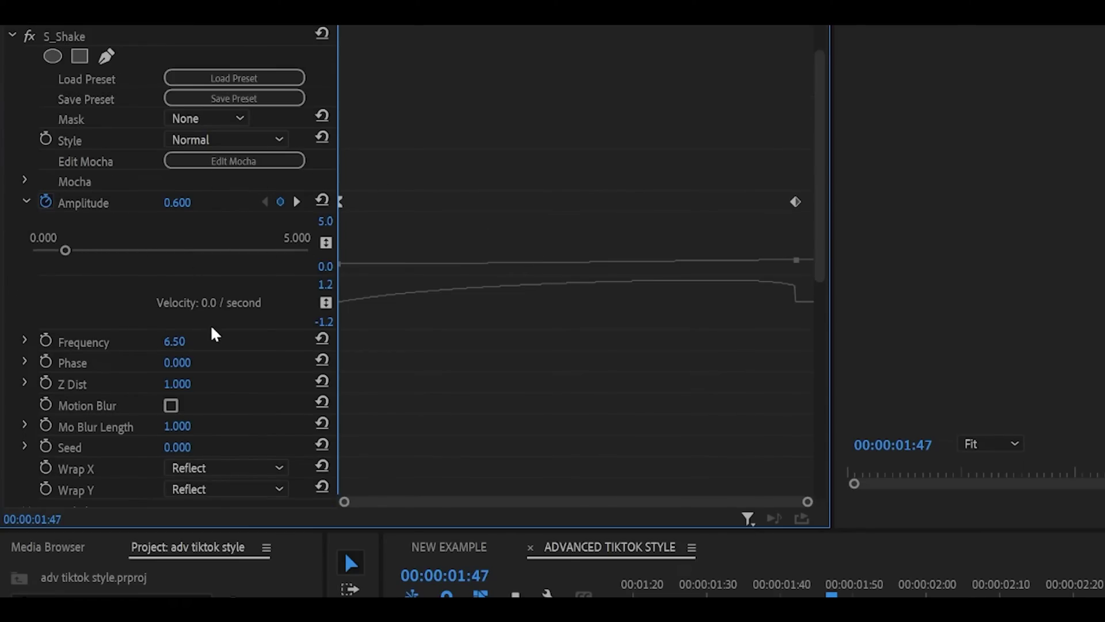
pyautogui.scroll(-1, 47, 190)
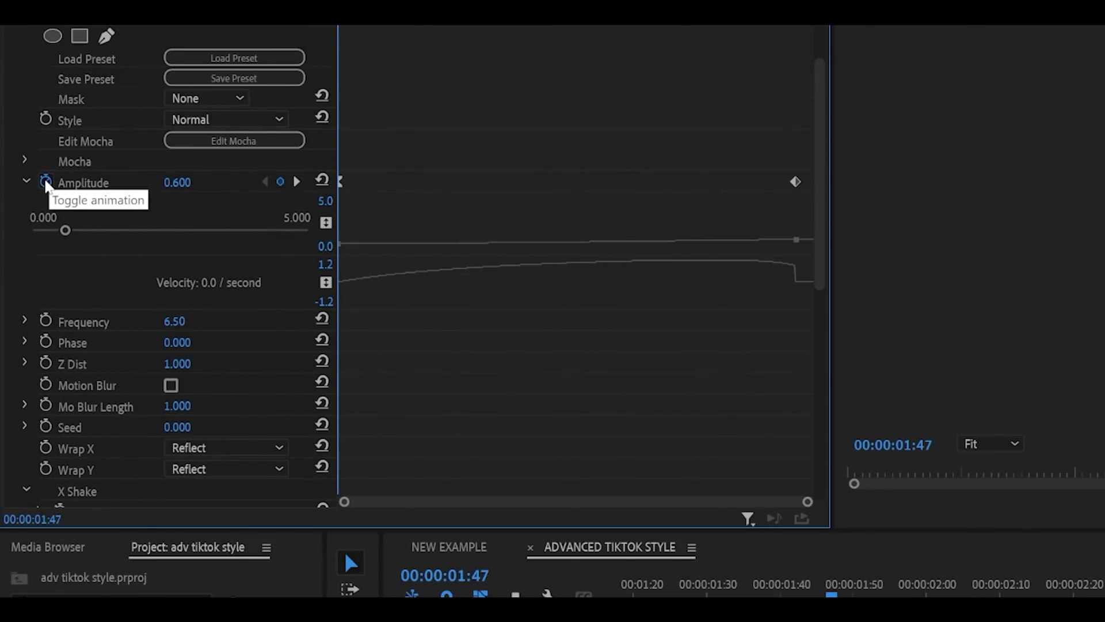
pyautogui.scroll(-8, 432, 198)
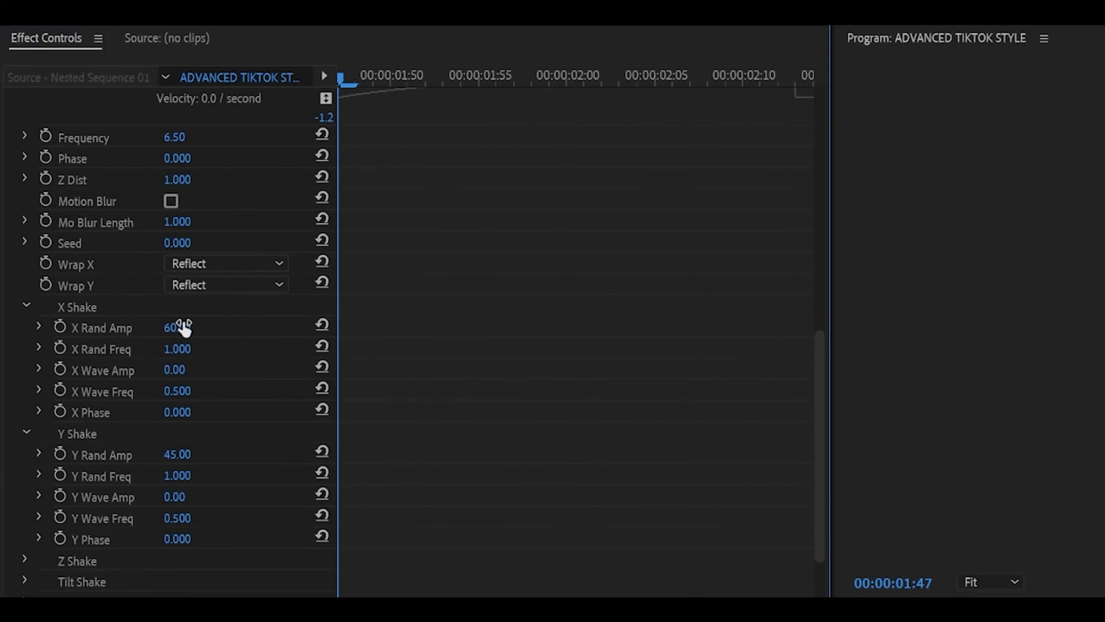
pyautogui.scroll(-3, 190, 357)
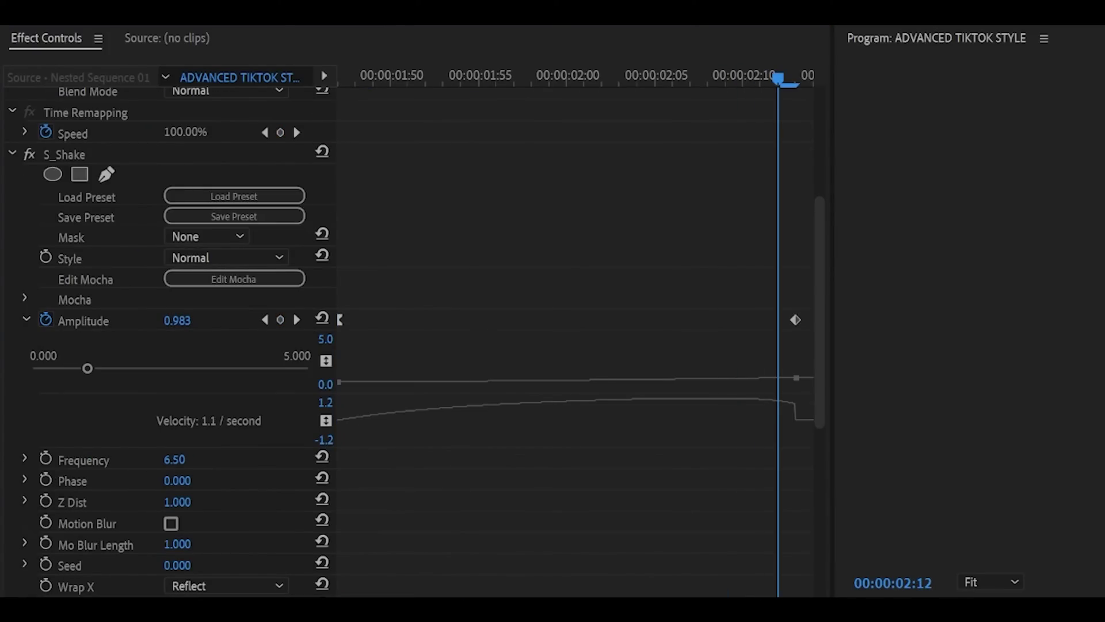
pyautogui.press('Right')
pyautogui.click(567, 424)
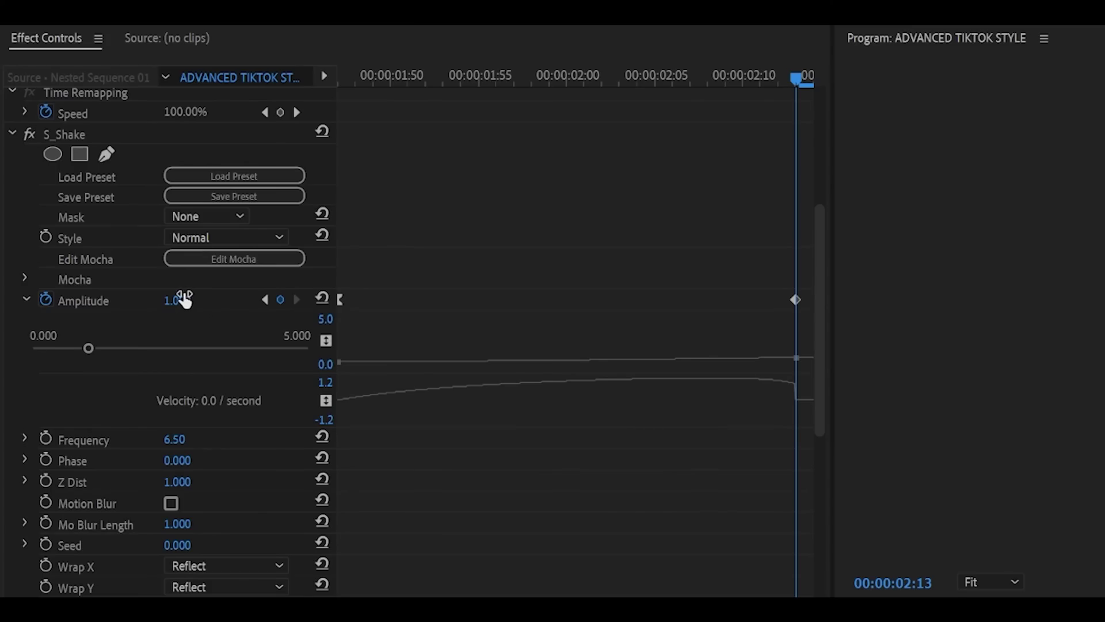
# Apply Ease Out to the first Amplitude keyframe of S_Shake on Nested Sequence 01
pyautogui.click(341, 299)
pyautogui.rightClick(341, 299)
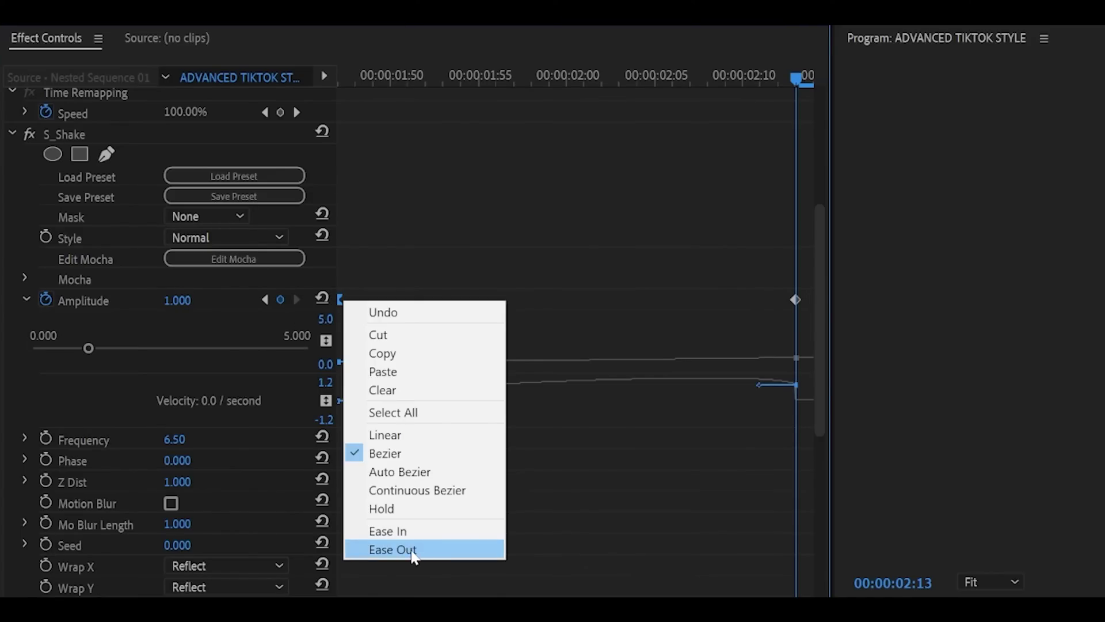
pyautogui.click(427, 550)
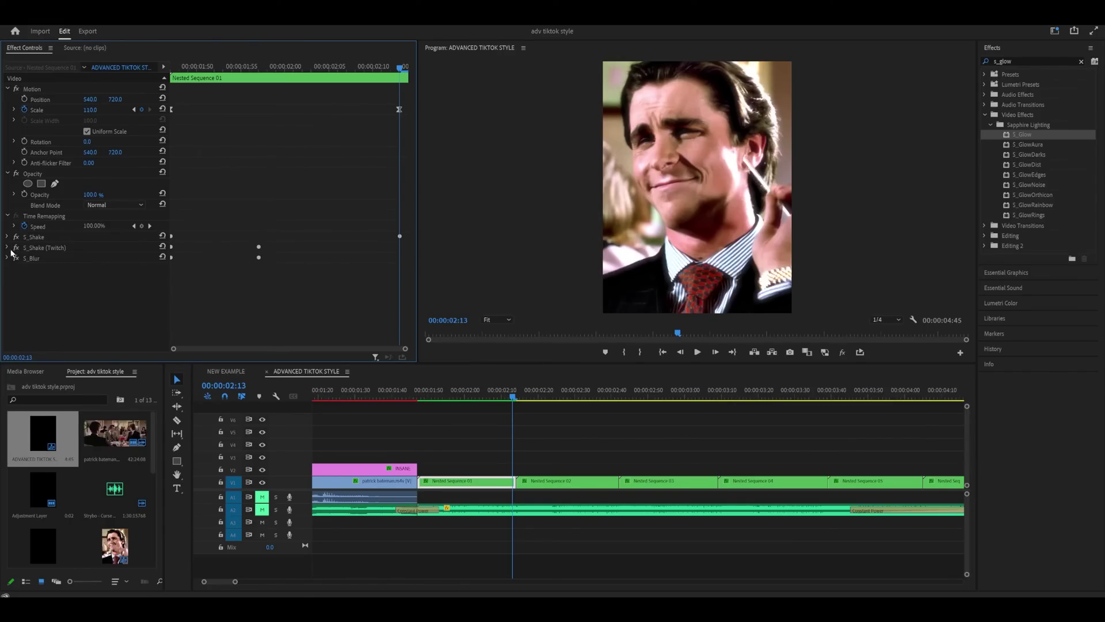
# Apply Ease In to the S_Shake (Twitch) Amplitude keyframe at 00:00:01:57 and check its velocity curve
pyautogui.click(7, 248)
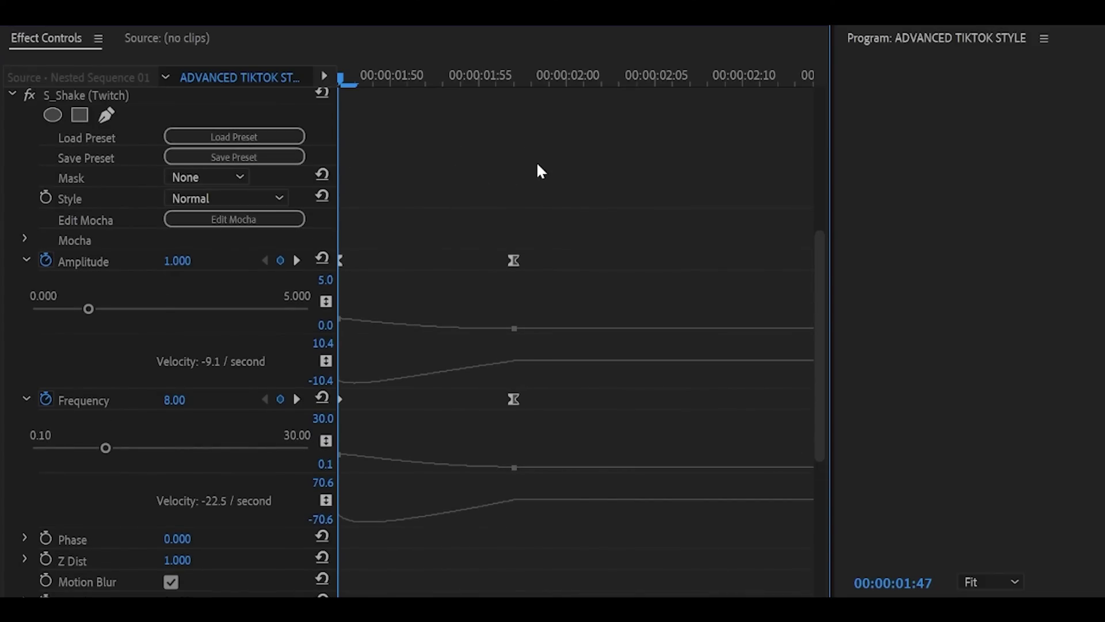
pyautogui.hotkey('shift', 'Right')
pyautogui.hotkey('shift', 'Right')
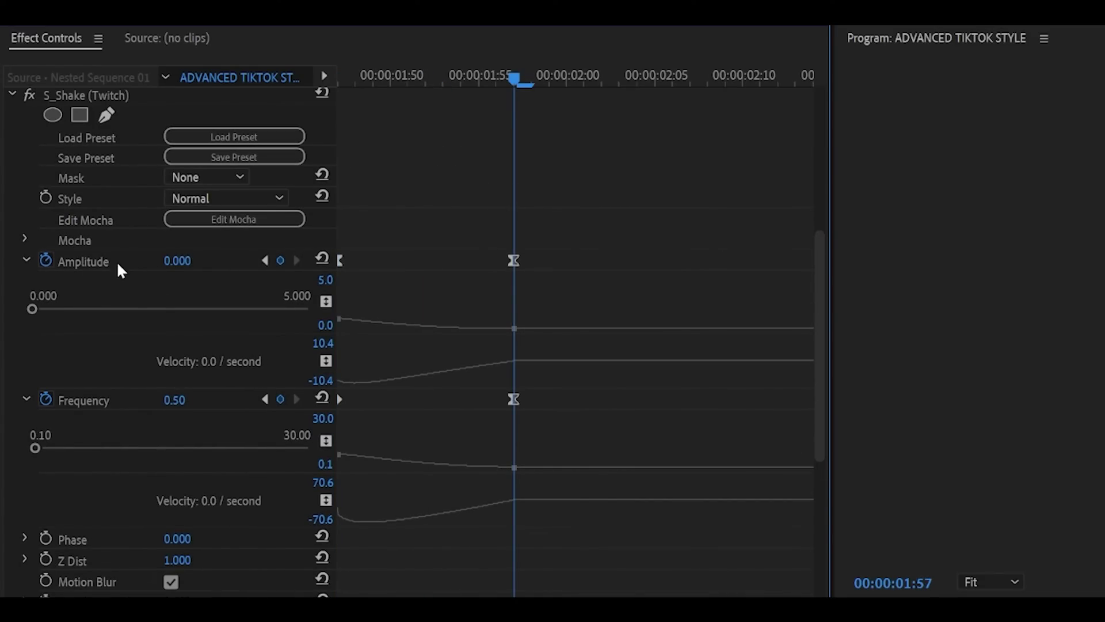
pyautogui.click(513, 260)
pyautogui.rightClick(513, 260)
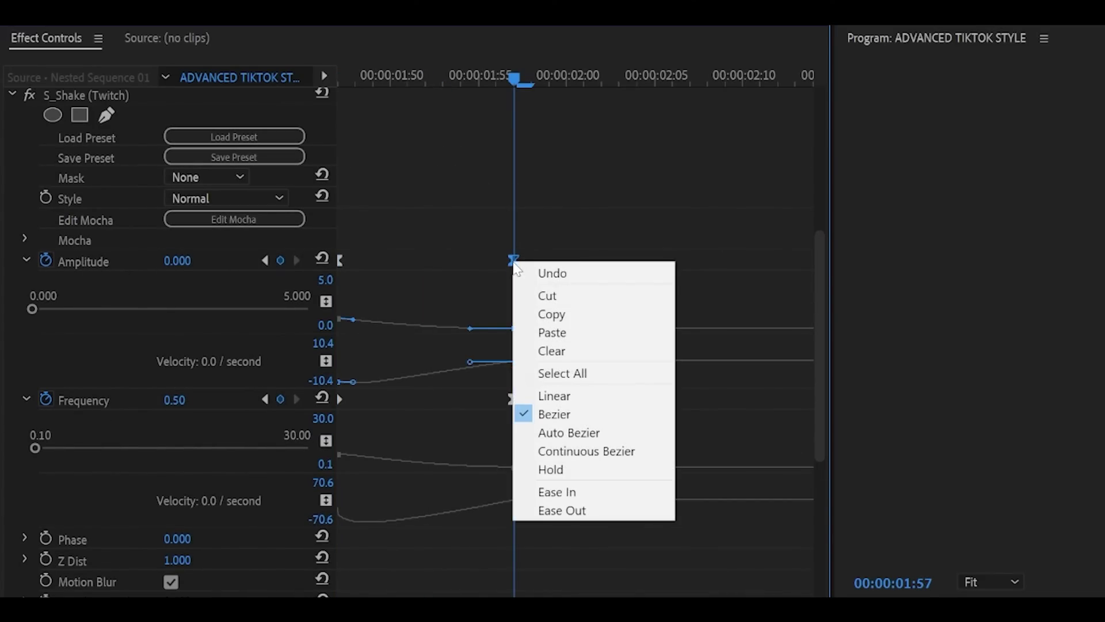
pyautogui.click(556, 492)
pyautogui.click(25, 261)
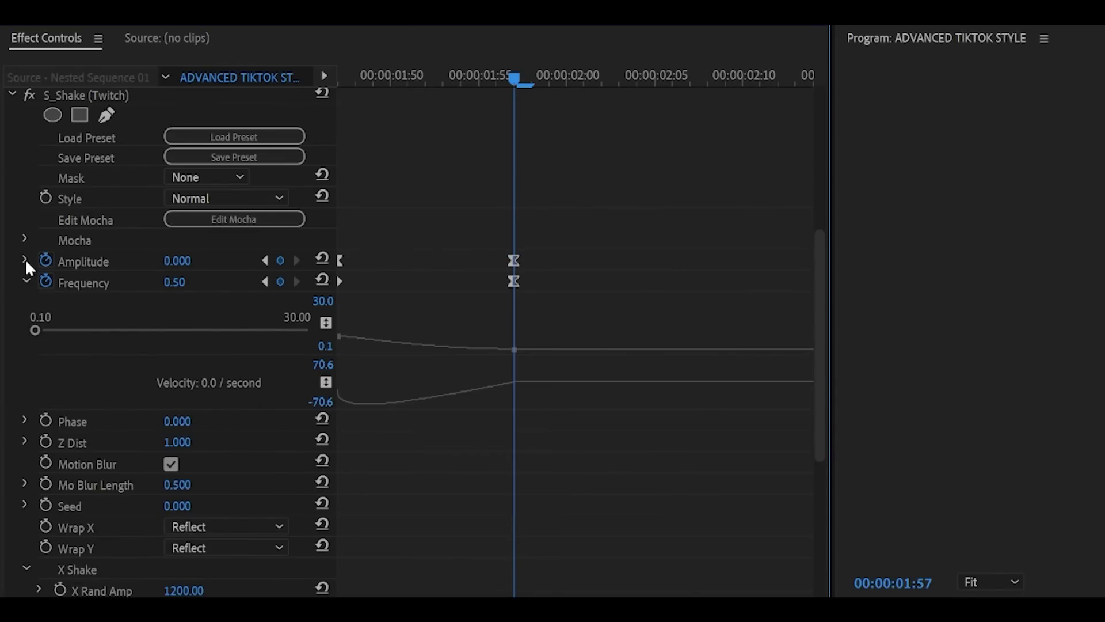
pyautogui.click(25, 260)
pyautogui.click(514, 260)
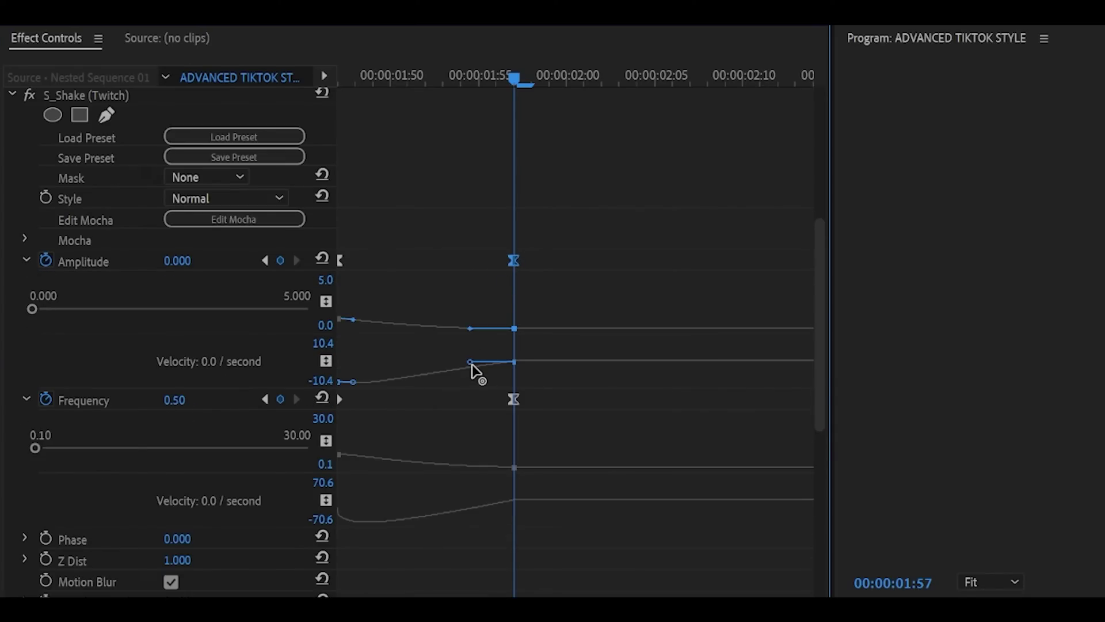
pyautogui.click(580, 307)
# Compare the S_Shake (Twitch) Frequency keyframes at 00:00:01:47 and 00:00:01:57 and check the second one's easing options
pyautogui.scroll(-3, 580, 306)
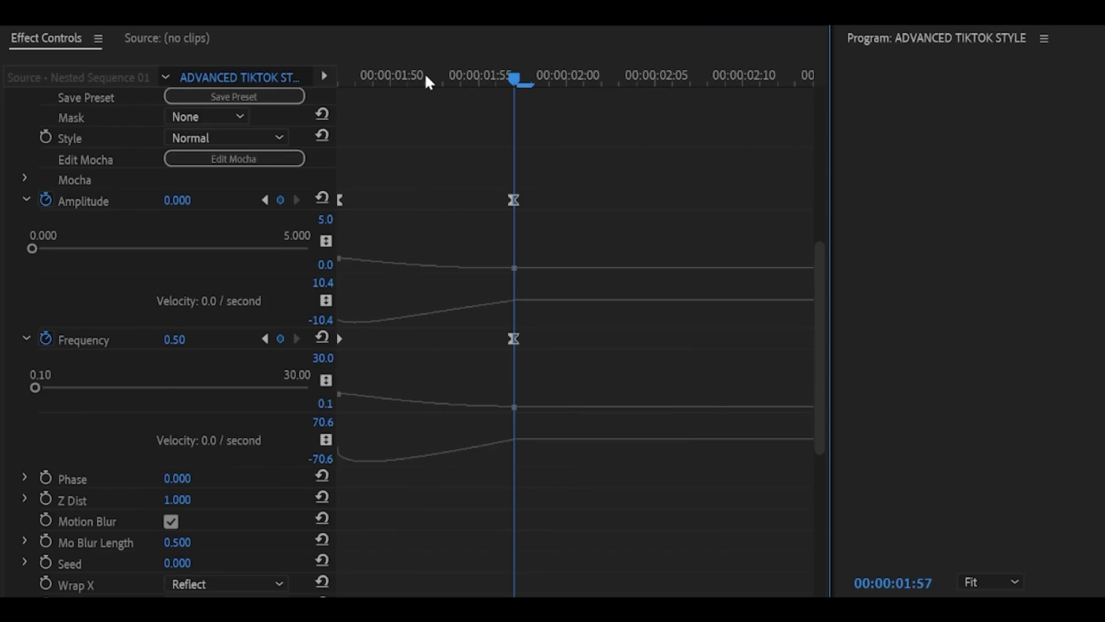
pyautogui.moveTo(427, 77); pyautogui.dragTo(183, 353)
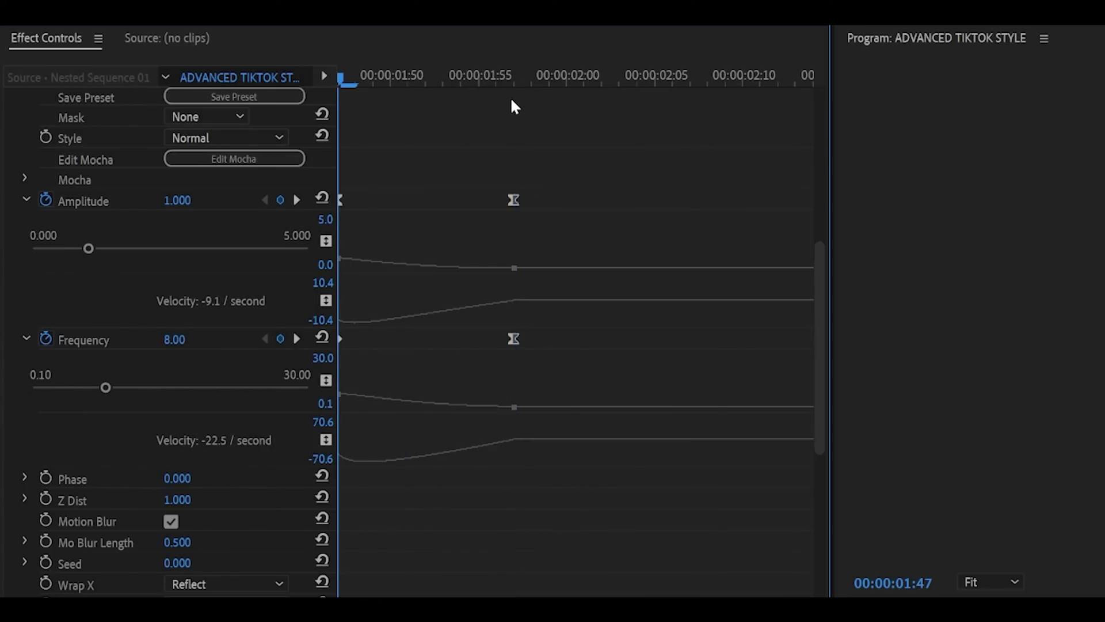
pyautogui.click(510, 75)
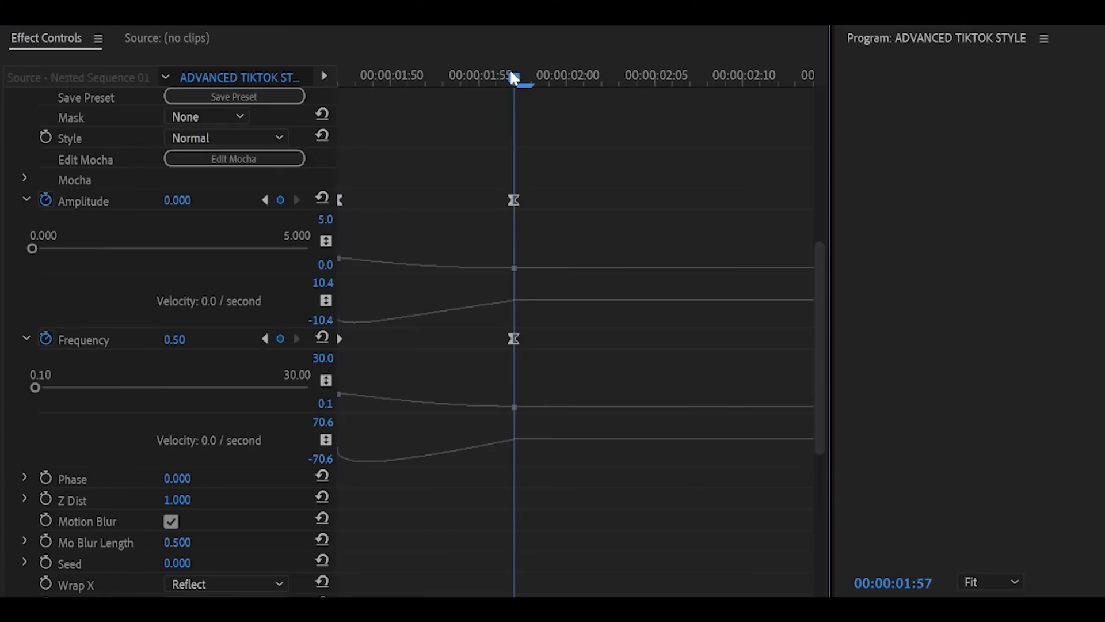
pyautogui.click(513, 338)
pyautogui.rightClick(510, 335)
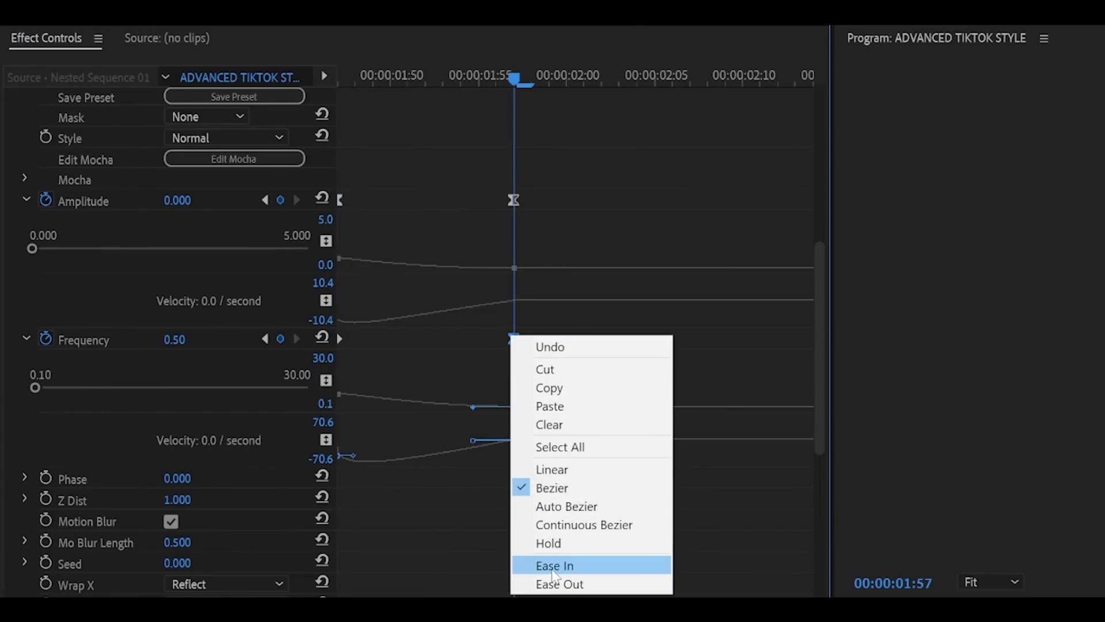
pyautogui.click(471, 558)
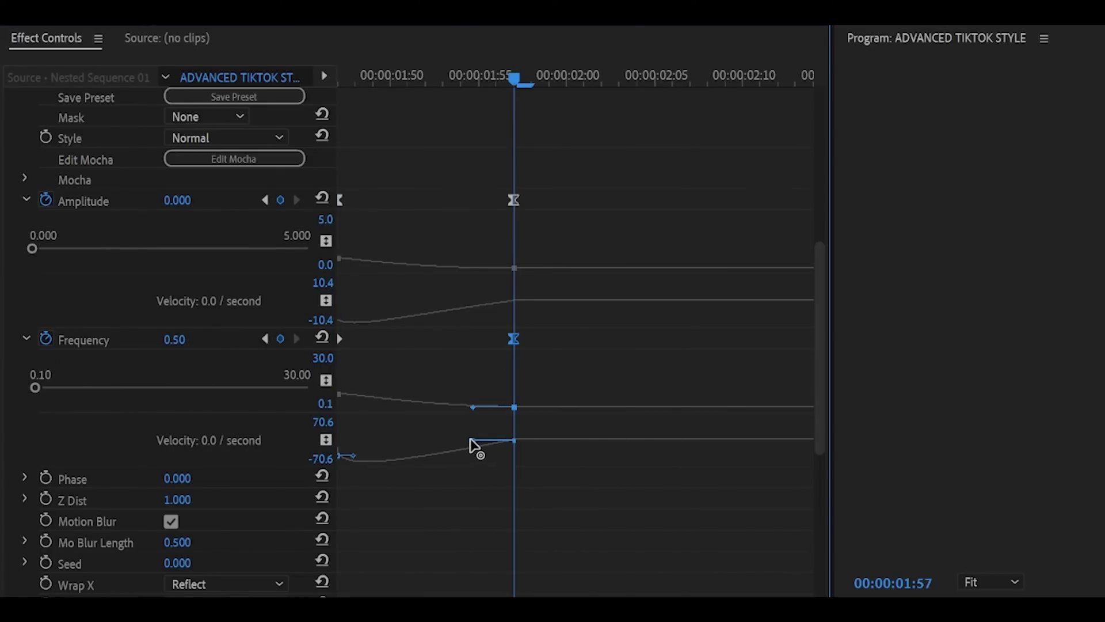
pyautogui.click(455, 448)
# Examine the X Shake and Y Shake values of S_Shake (Twitch) and the effect's rename option
pyautogui.scroll(-4, 599, 431)
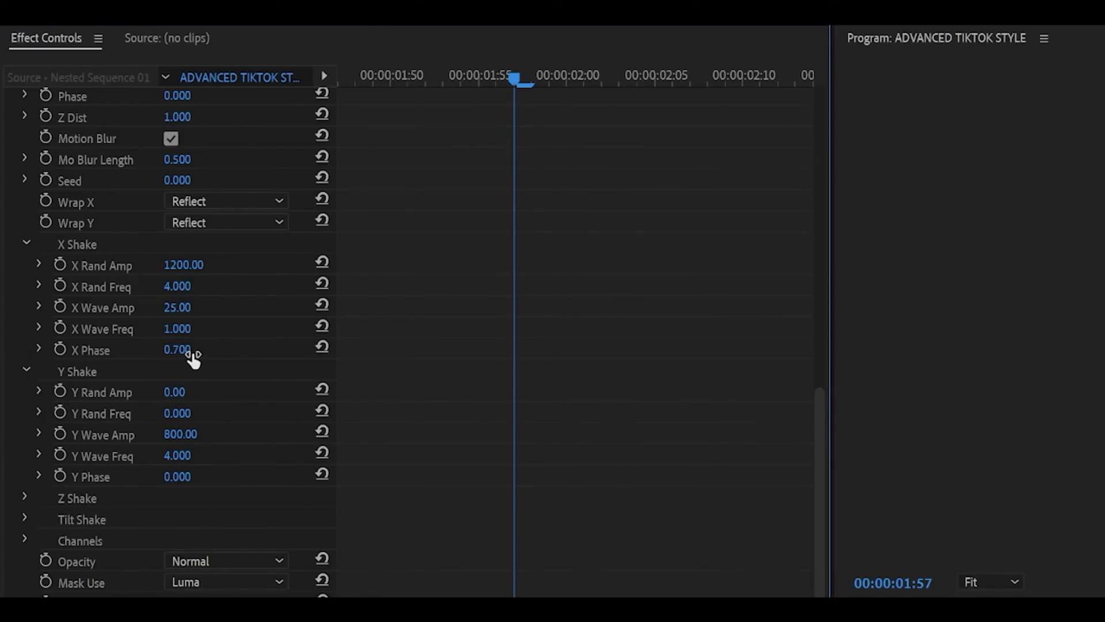
pyautogui.scroll(-1, 98, 357)
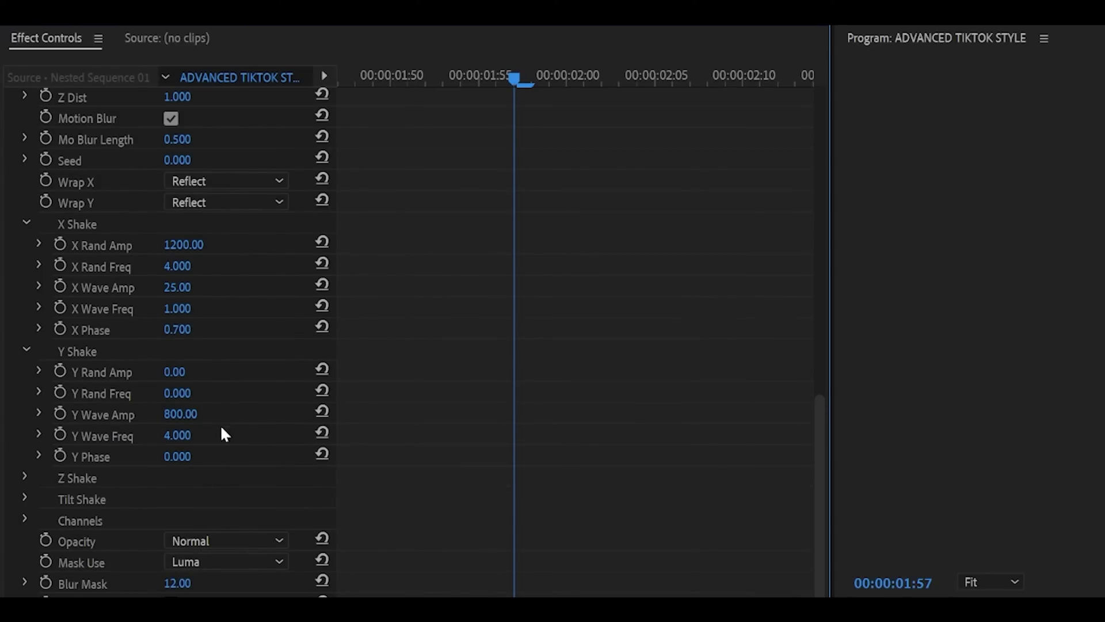
pyautogui.scroll(10, 185, 374)
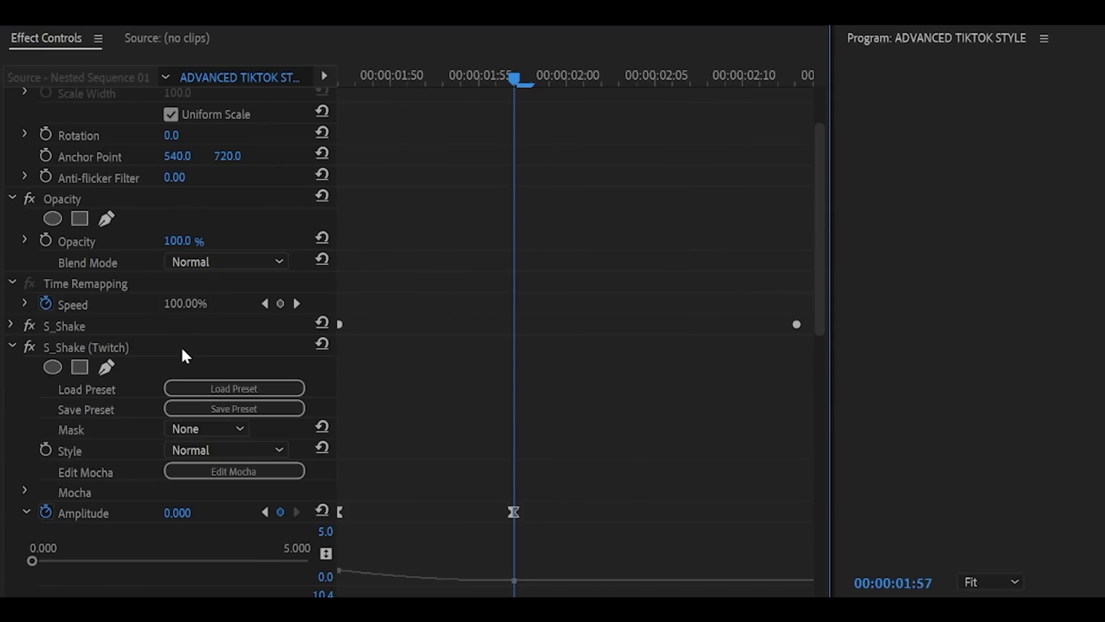
pyautogui.rightClick(176, 344)
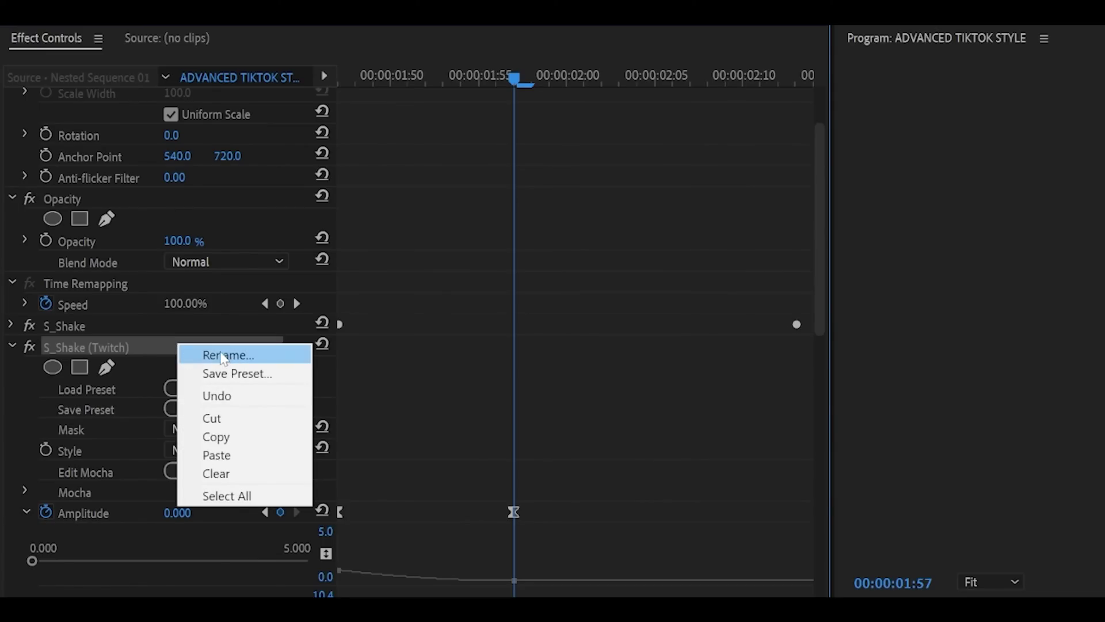
pyautogui.click(99, 346)
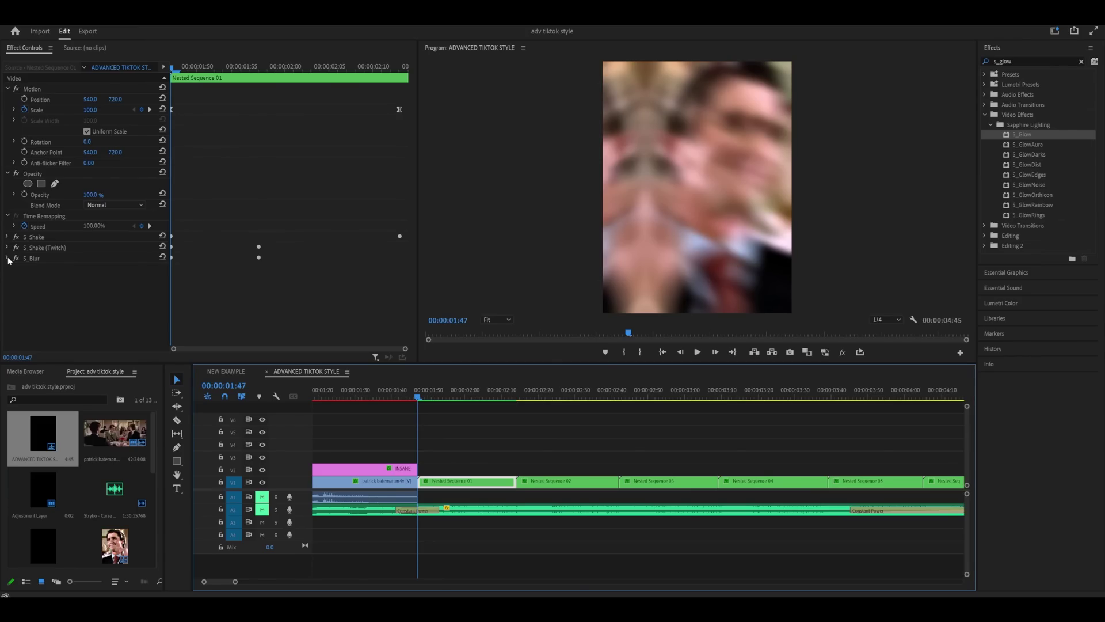
# Review S_Blur's Blur Amount keyframes on Nested Sequence 01 and reshape the velocity curve leading to the one at 00:00:01:57
pyautogui.click(8, 258)
pyautogui.scroll(-2, 278, 175)
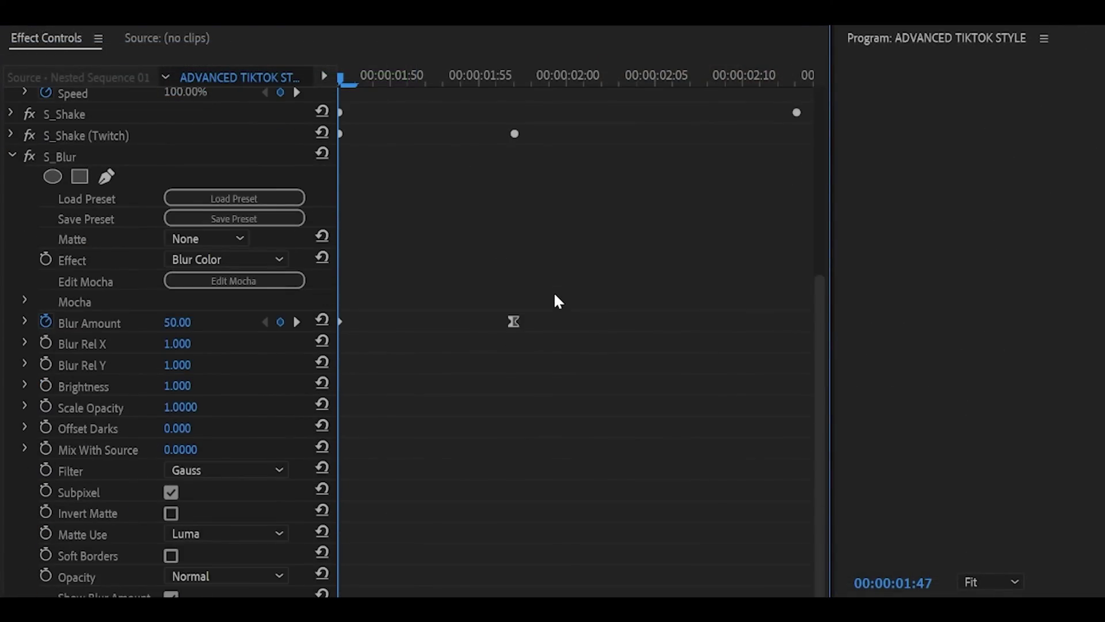
pyautogui.scroll(2, 554, 295)
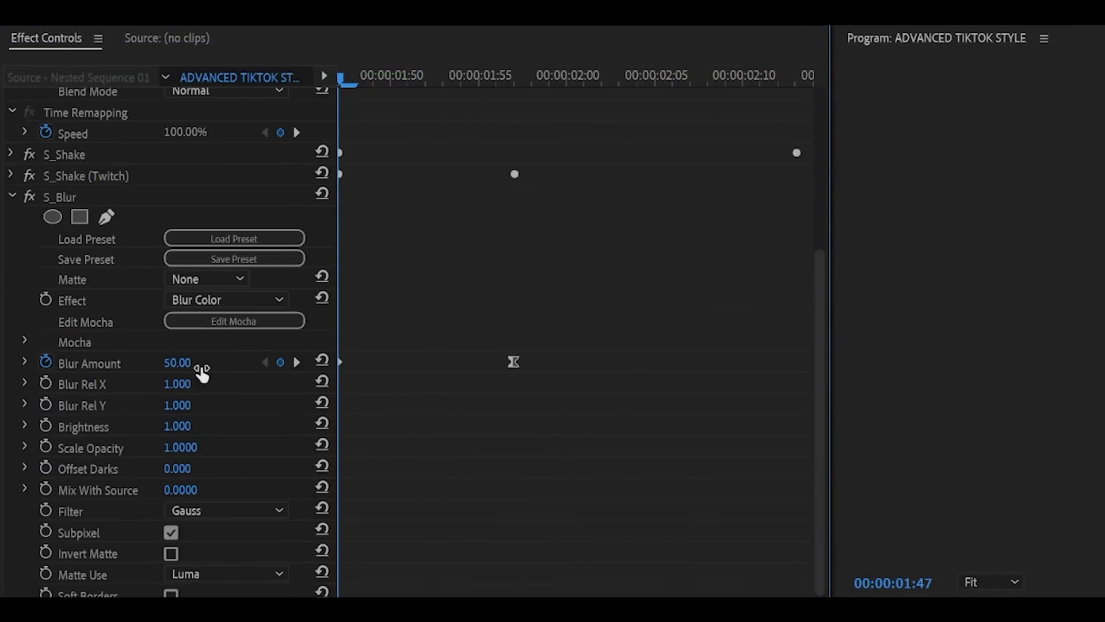
pyautogui.hotkey('shift', 'Right')
pyautogui.hotkey('shift', 'Right')
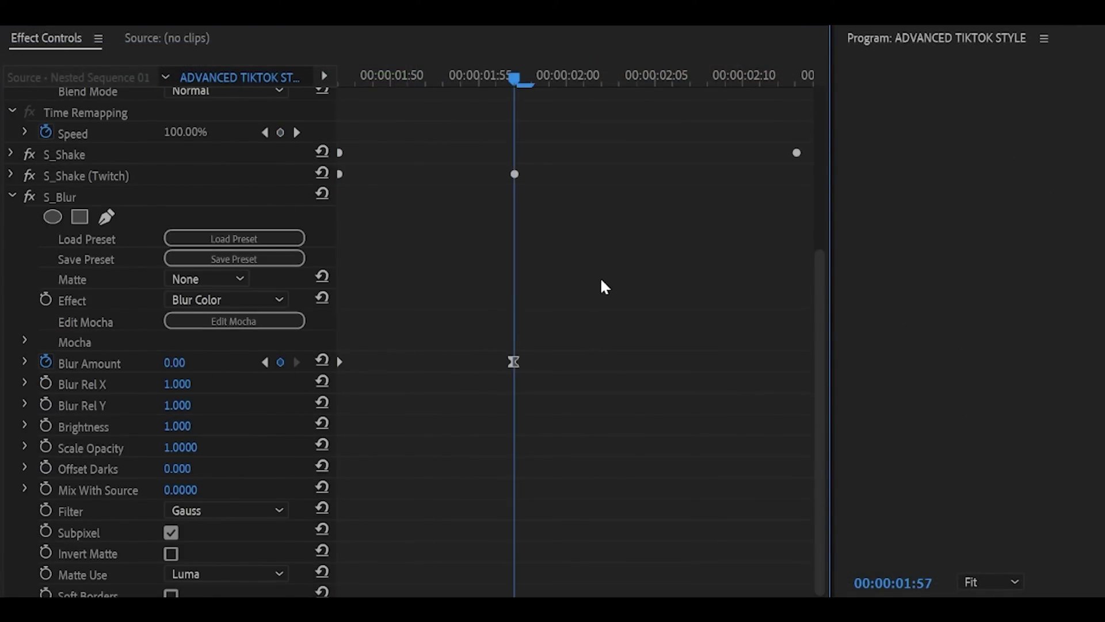
pyautogui.click(25, 363)
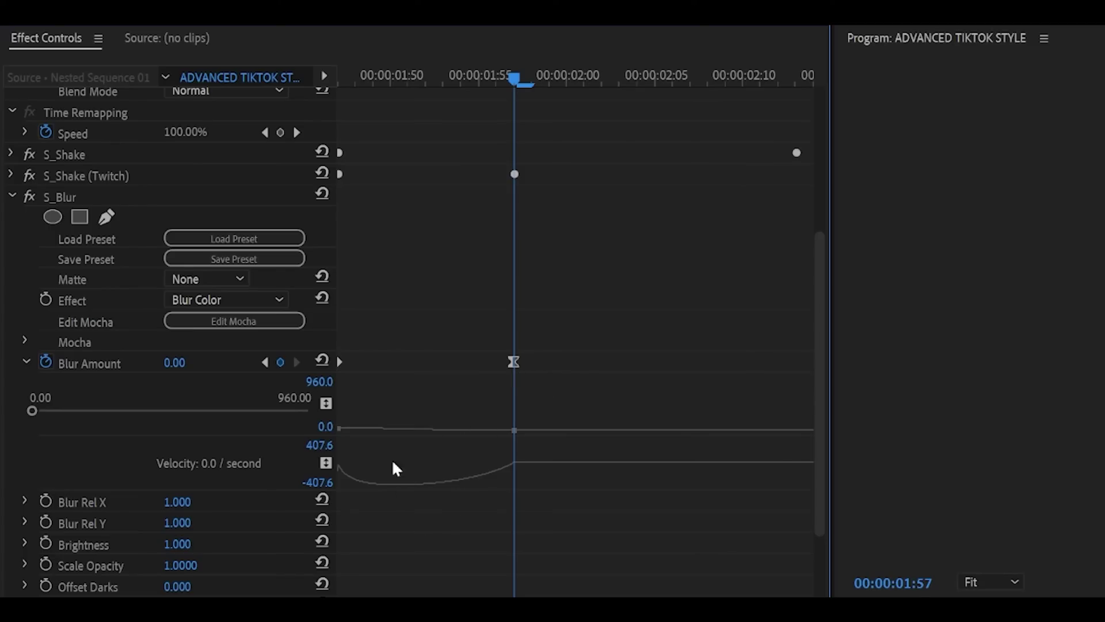
pyautogui.click(513, 362)
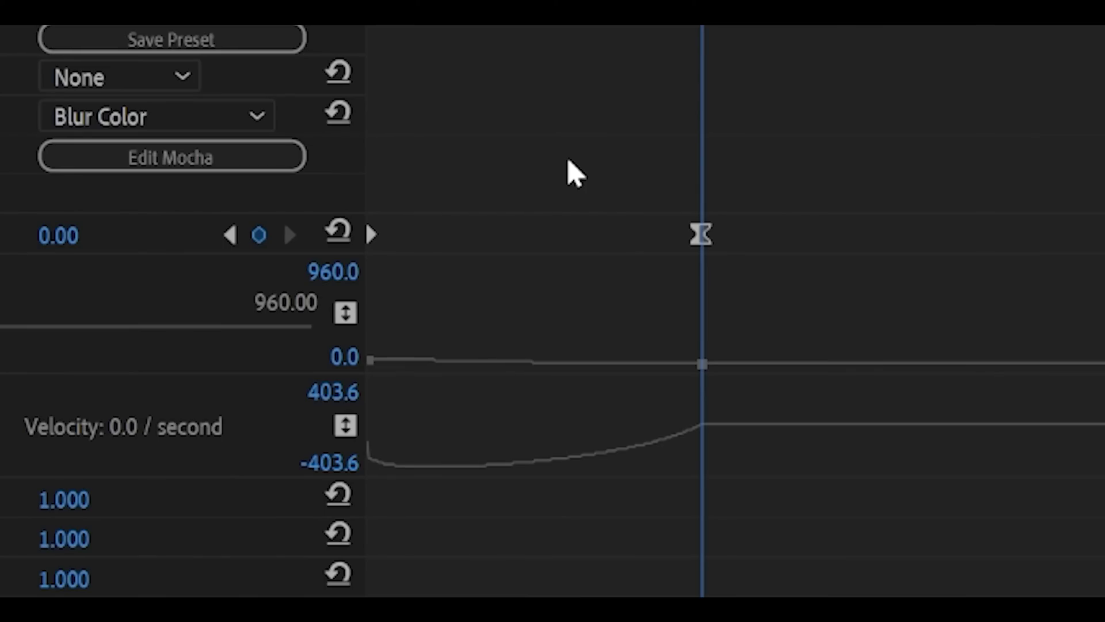
# Apply Ease In to the S_Blur Blur Amount keyframe at 00:00:01:57 on Nested Sequence 01
pyautogui.rightClick(701, 233)
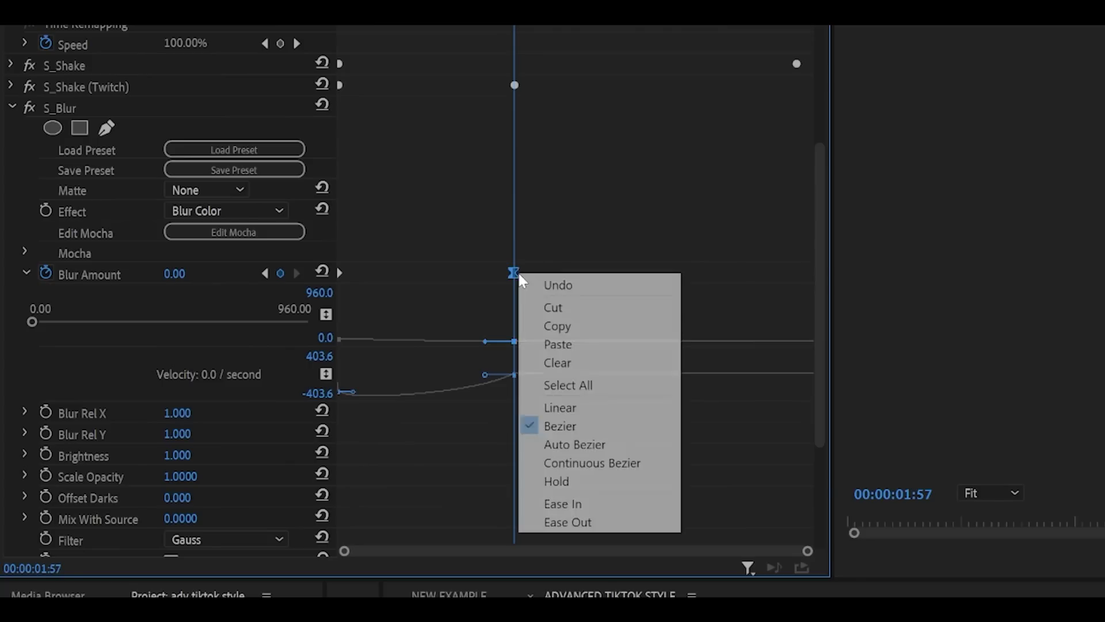
pyautogui.click(561, 504)
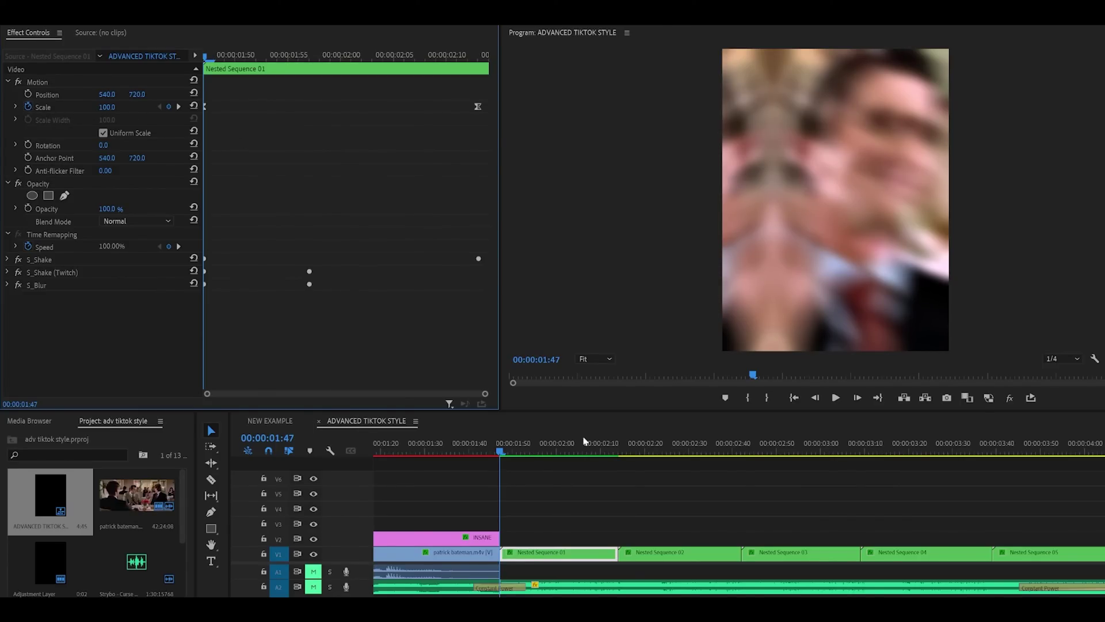
# Set Nested Sequence 01's Scale to 110 at 00:00:02:13 and show the property's value and velocity graphs
pyautogui.click(613, 454)
pyautogui.click(123, 108)
pyautogui.write('110')
pyautogui.press('Return')
pyautogui.click(16, 107)
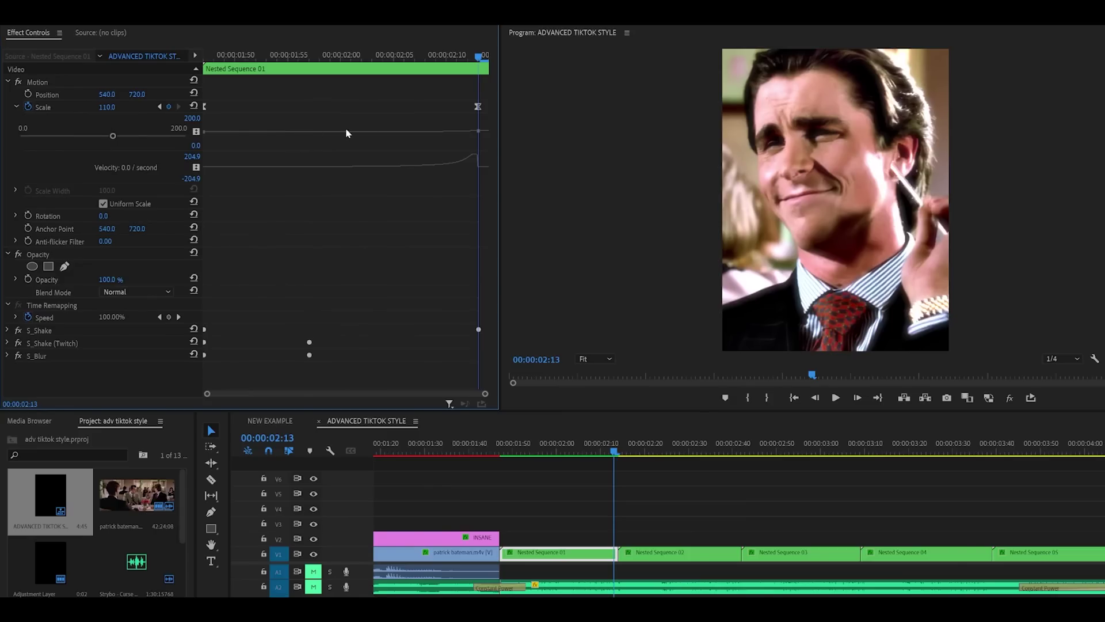
# Reset the Scale keyframes of Nested Sequence 01 to linear interpolation
pyautogui.click(446, 57)
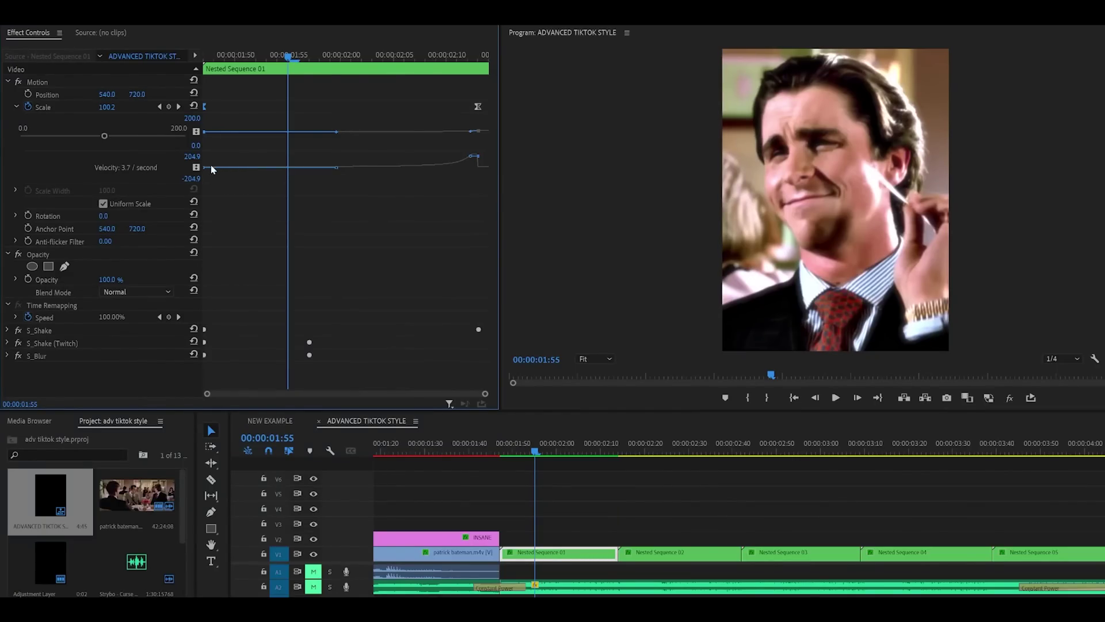
pyautogui.rightClick(205, 107)
pyautogui.click(229, 186)
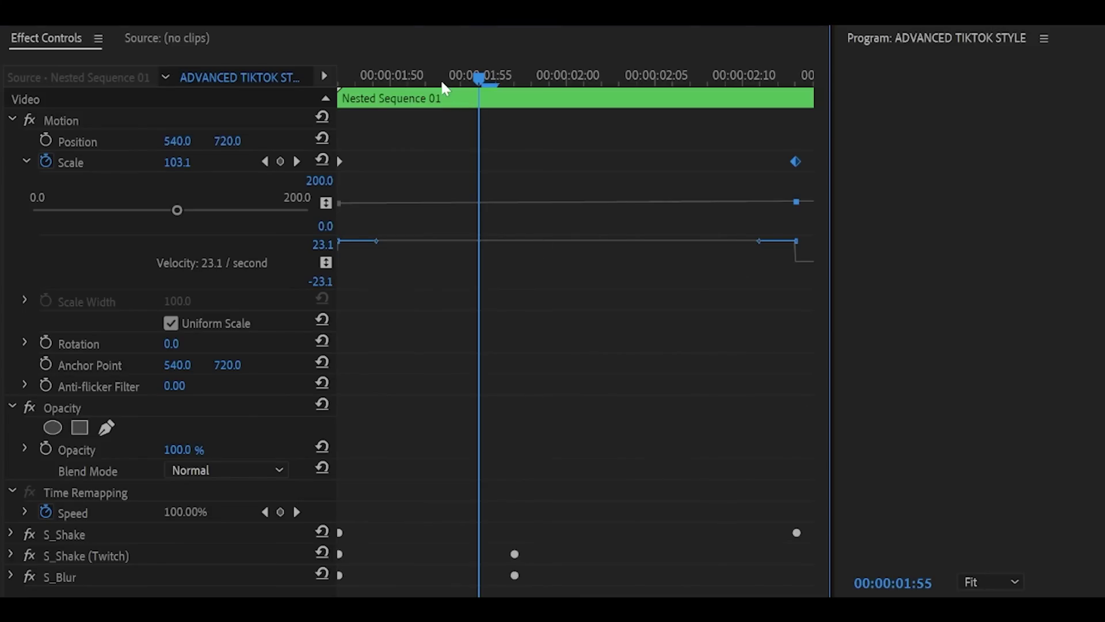
# Reshape Nested Sequence 01's Scale velocity curve so it starts at zero and peaks sharply just before the last keyframe
pyautogui.press('Up')
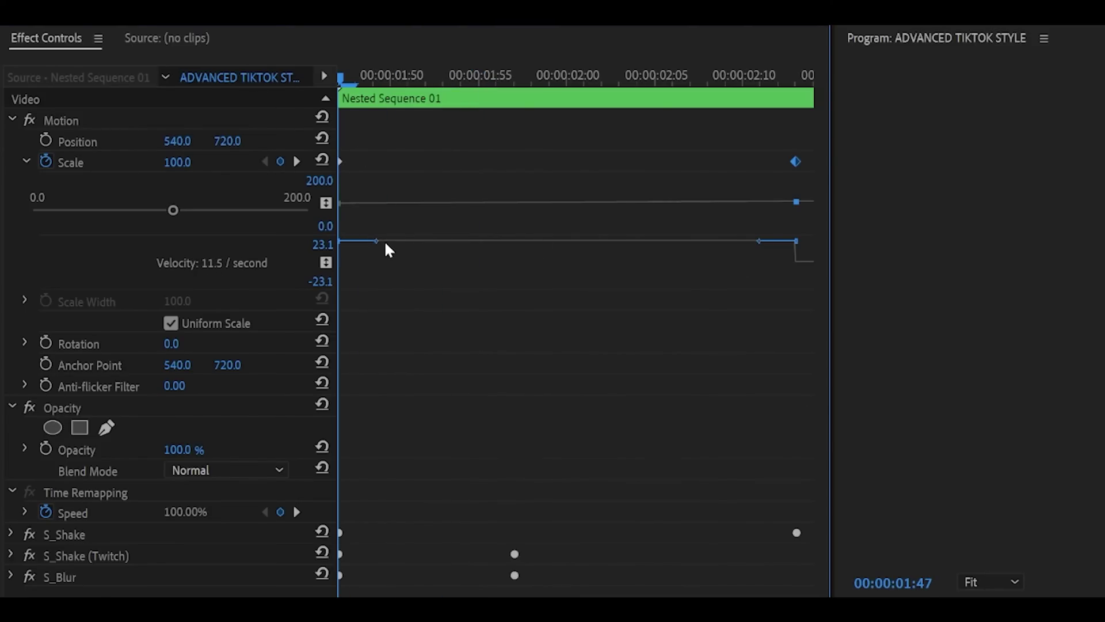
pyautogui.moveTo(386, 245); pyautogui.dragTo(653, 260)
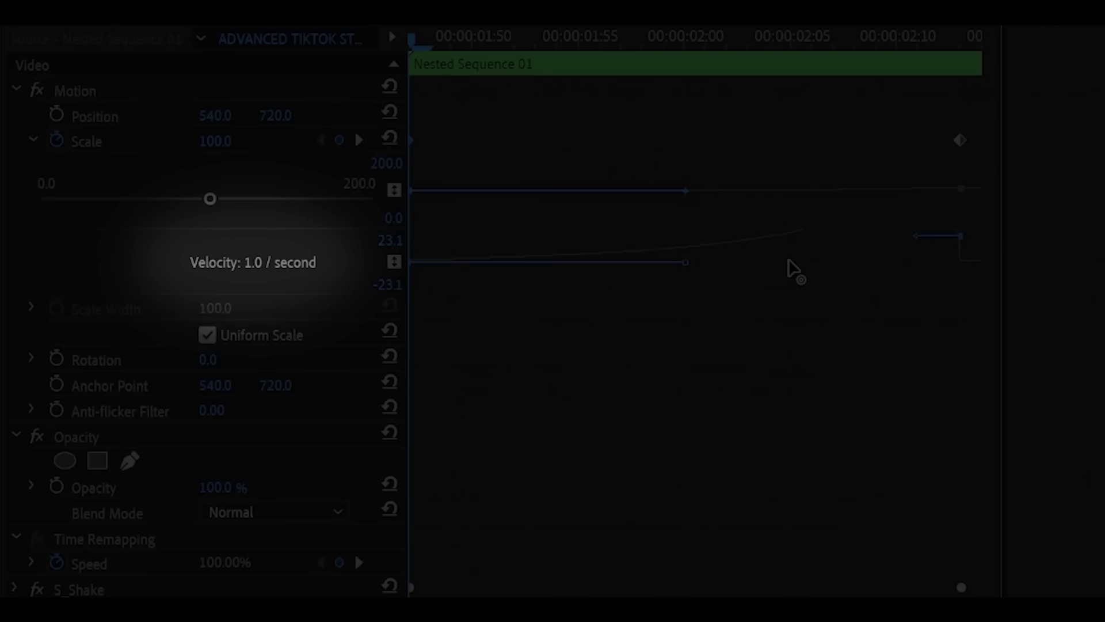
pyautogui.moveTo(788, 259); pyautogui.dragTo(796, 260)
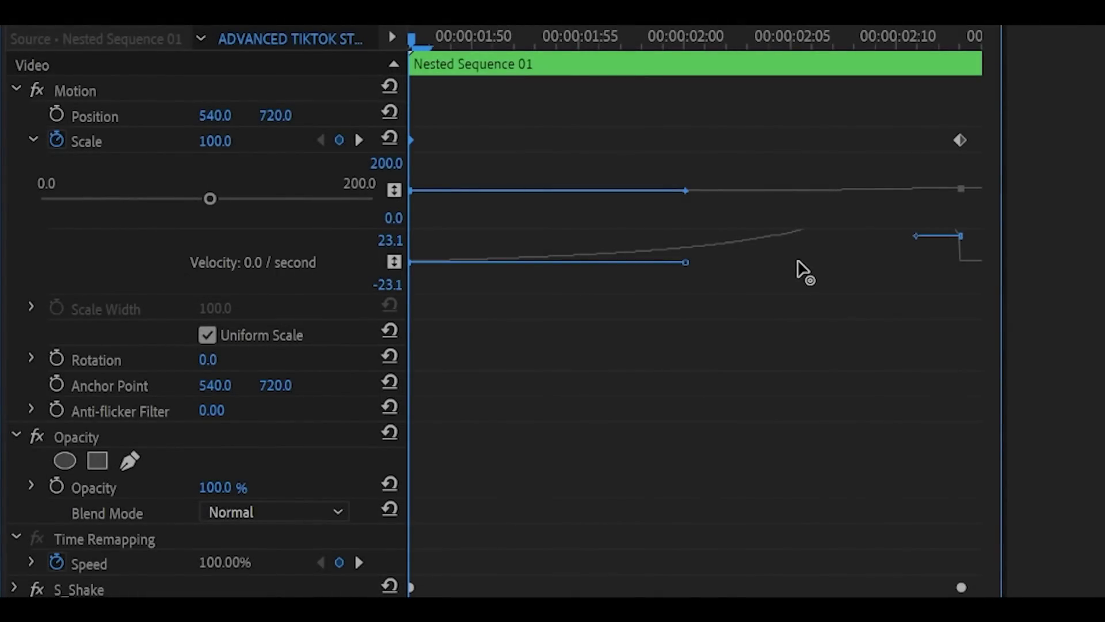
pyautogui.click(960, 140)
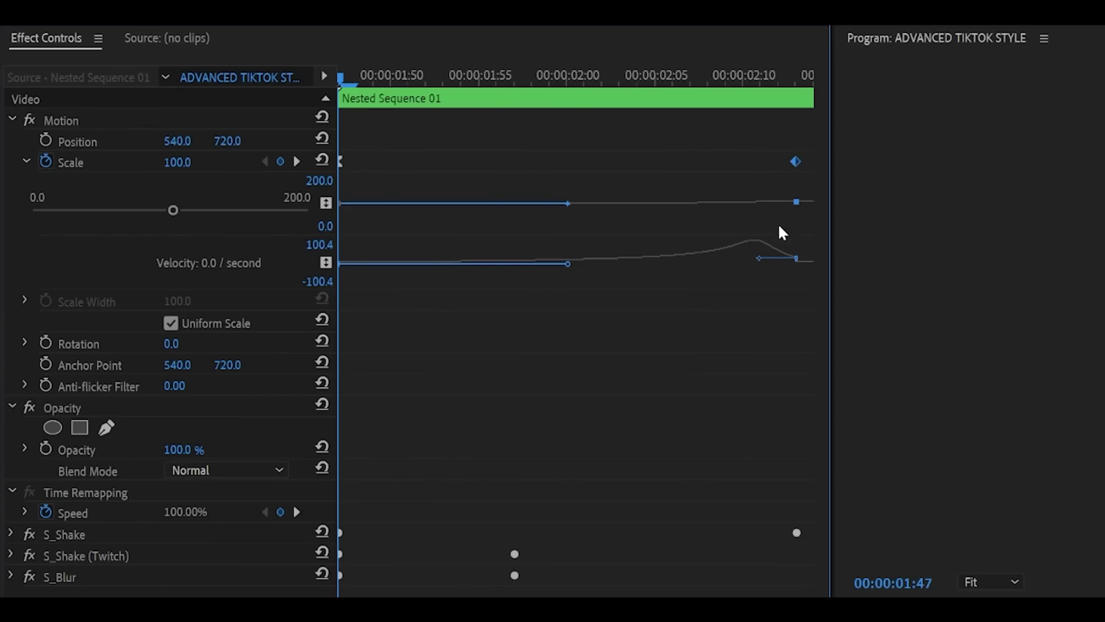
pyautogui.moveTo(759, 259); pyautogui.dragTo(785, 236)
pyautogui.click(811, 254)
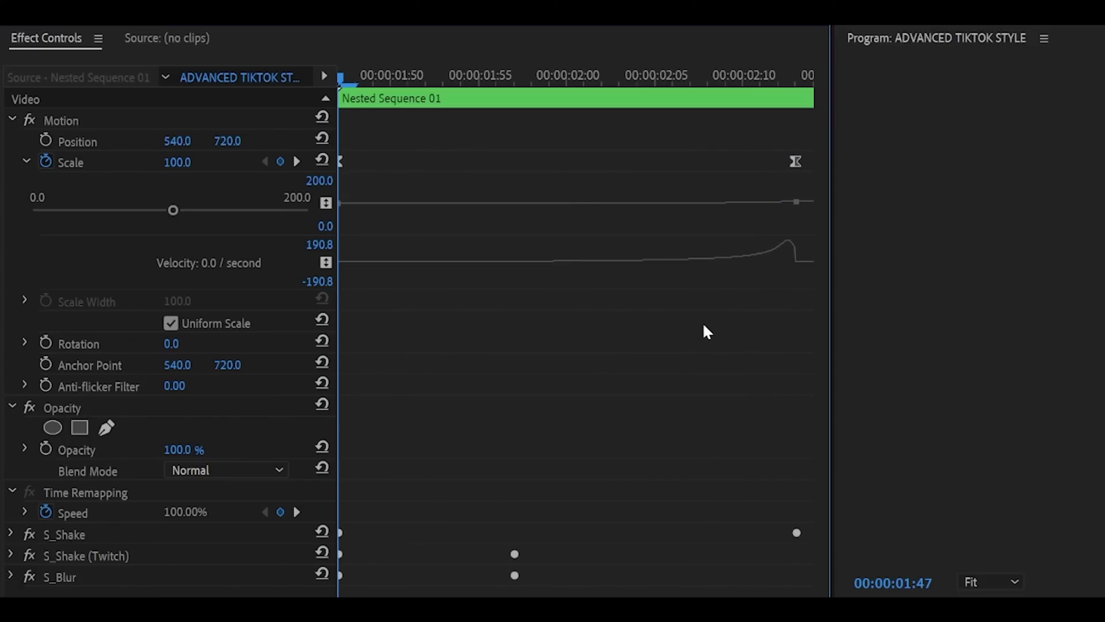
# Undo the last changes to Nested Sequence 01's Scale keyframe curve
pyautogui.hotkey('ctrl', 'z')
pyautogui.hotkey('ctrl', 'z')
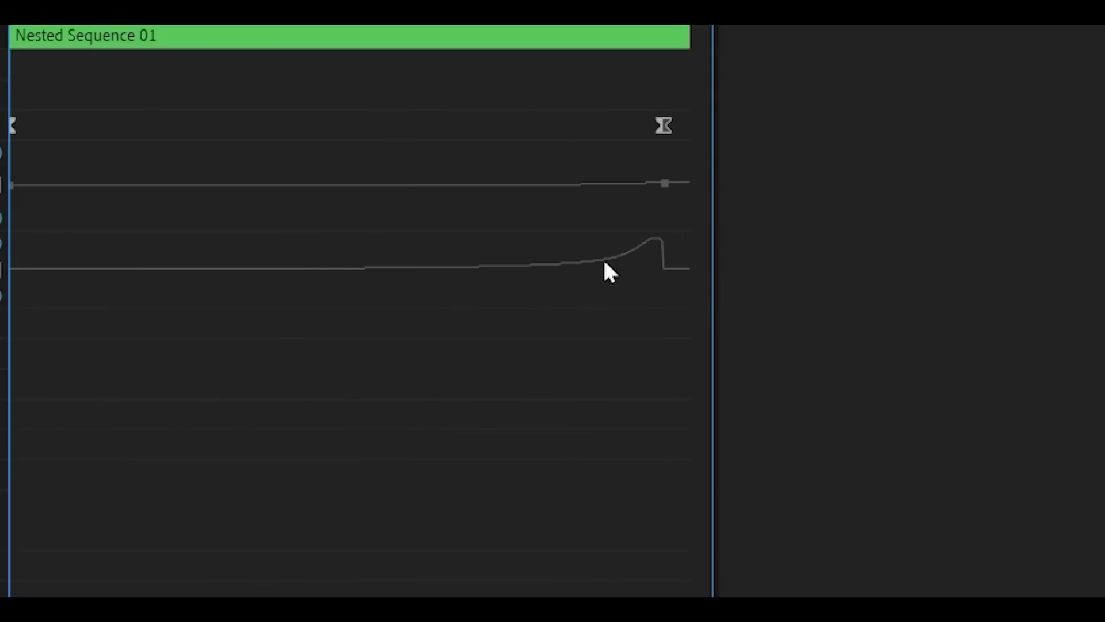
# Copy the Motion settings of Nested Sequence 01 and select Nested Sequences 02 through 06 as the targets
pyautogui.click(463, 481)
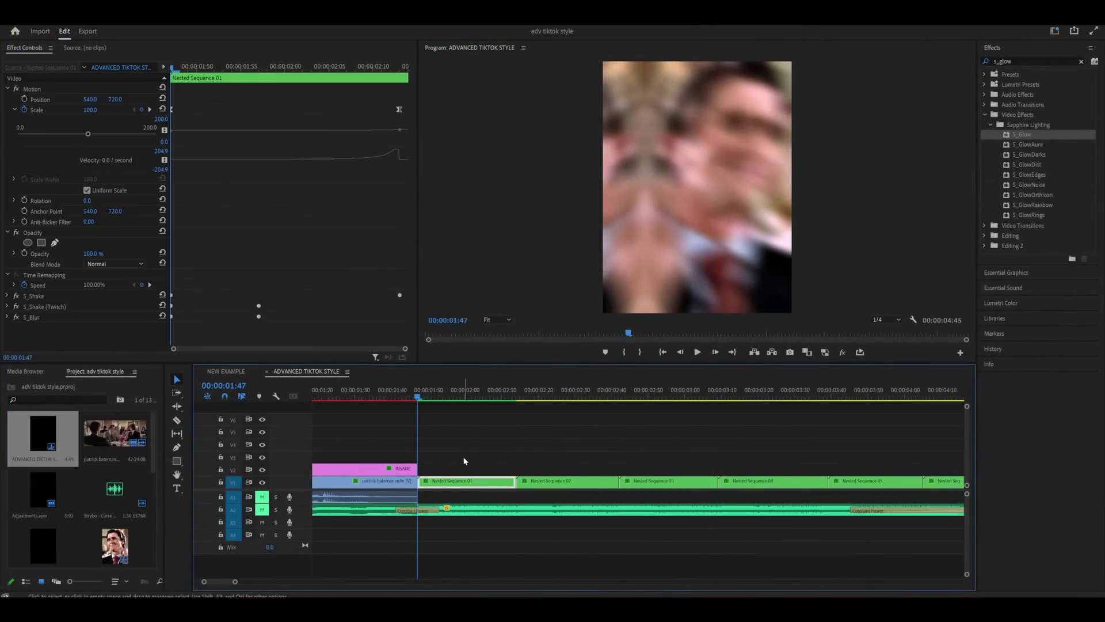
pyautogui.press('-')
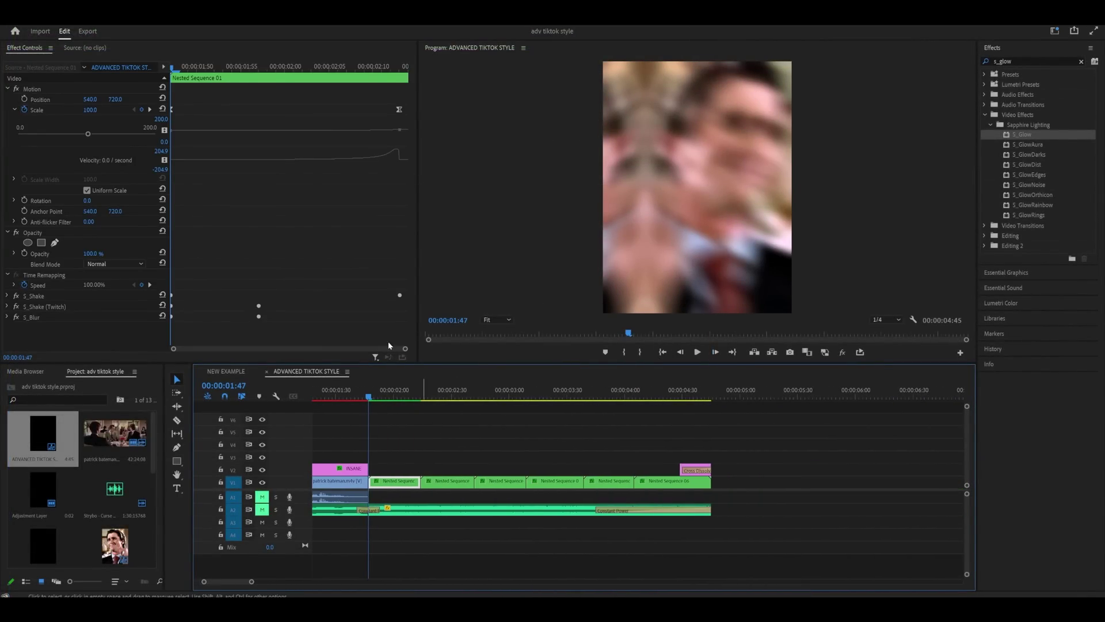
pyautogui.moveTo(637, 461); pyautogui.dragTo(464, 489)
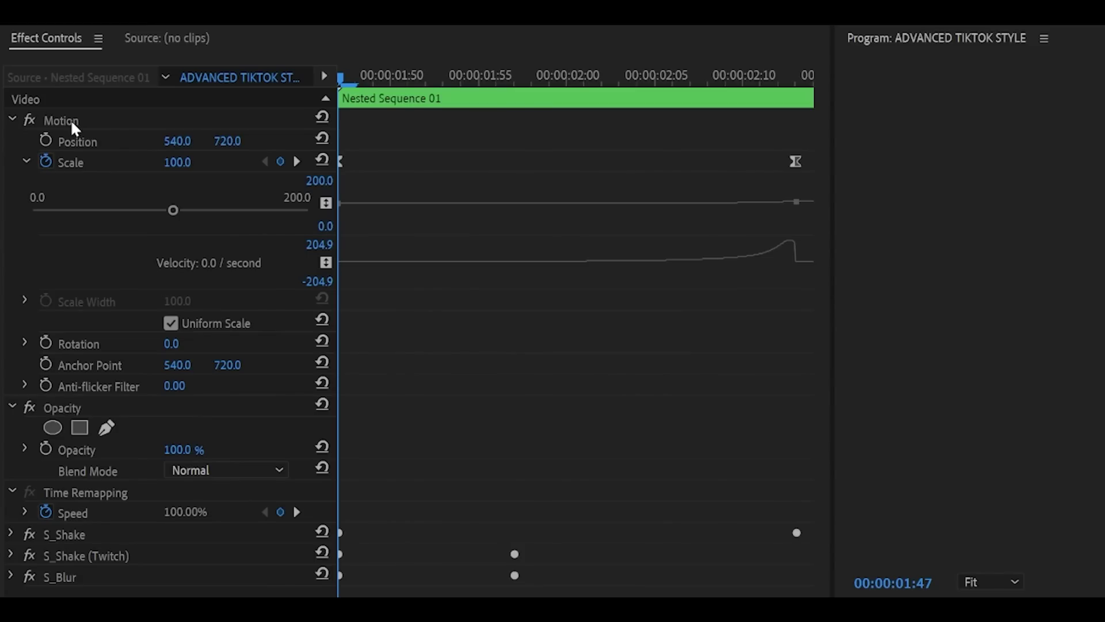
pyautogui.rightClick(68, 118)
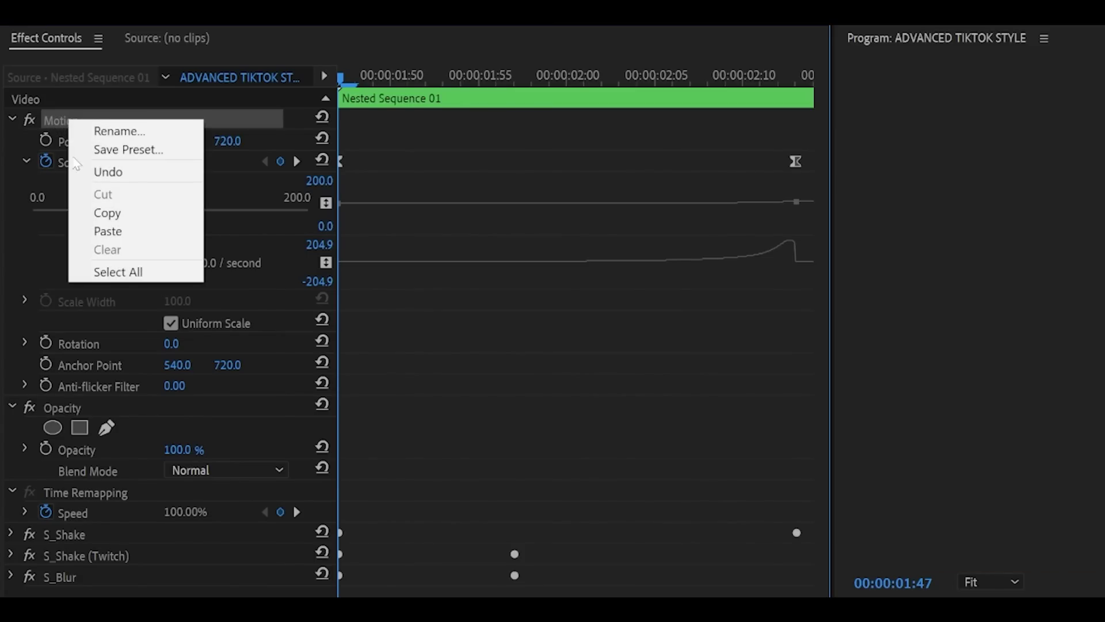
pyautogui.click(108, 213)
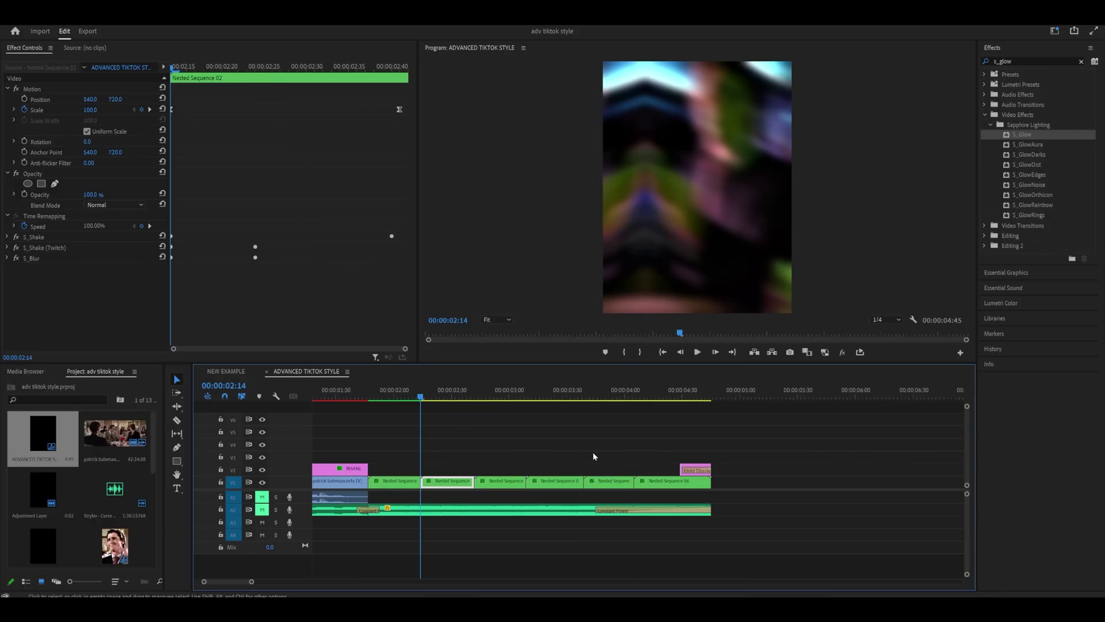
pyautogui.moveTo(648, 456); pyautogui.dragTo(447, 464)
# Check the Scale keyframes and the start frames of Nested Sequences 02 and 03
pyautogui.click(417, 397)
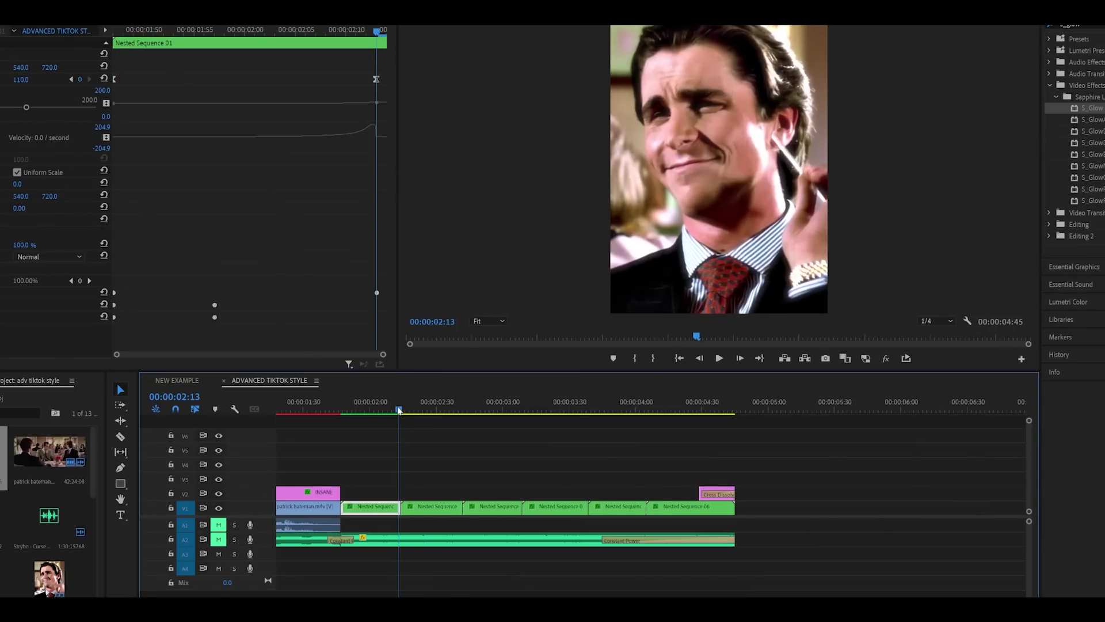
pyautogui.moveTo(399, 409); pyautogui.dragTo(401, 410)
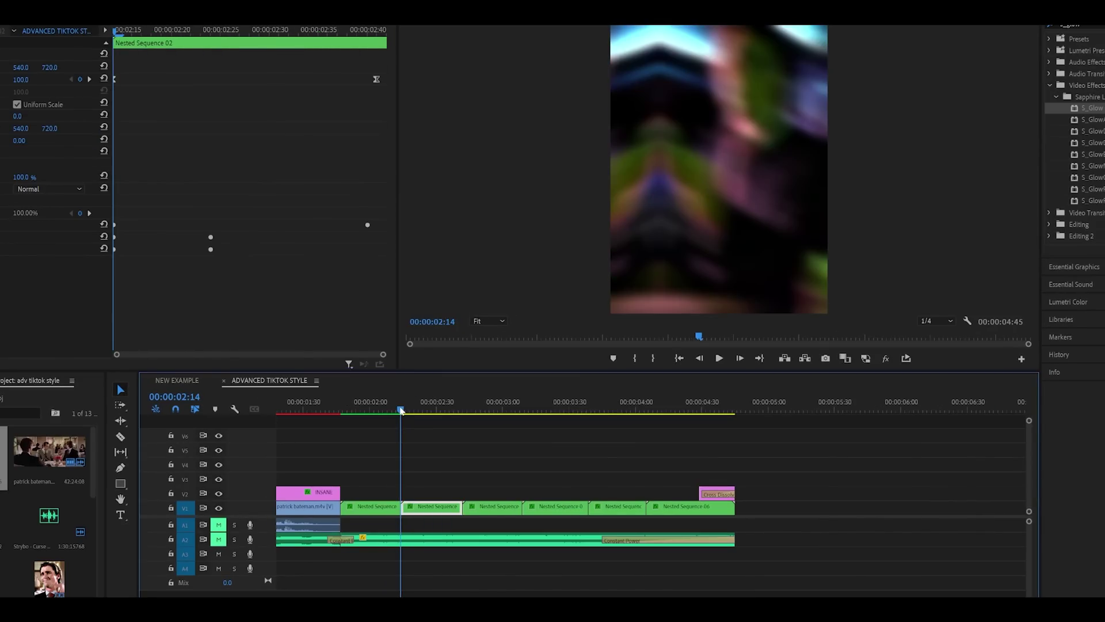
pyautogui.click(463, 413)
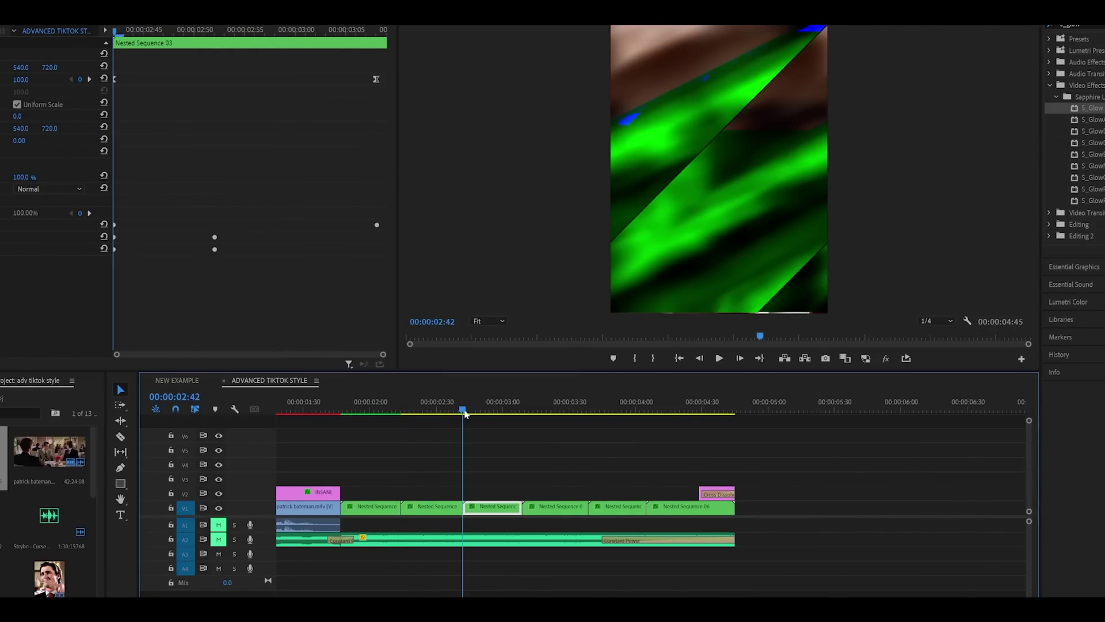
pyautogui.click(400, 415)
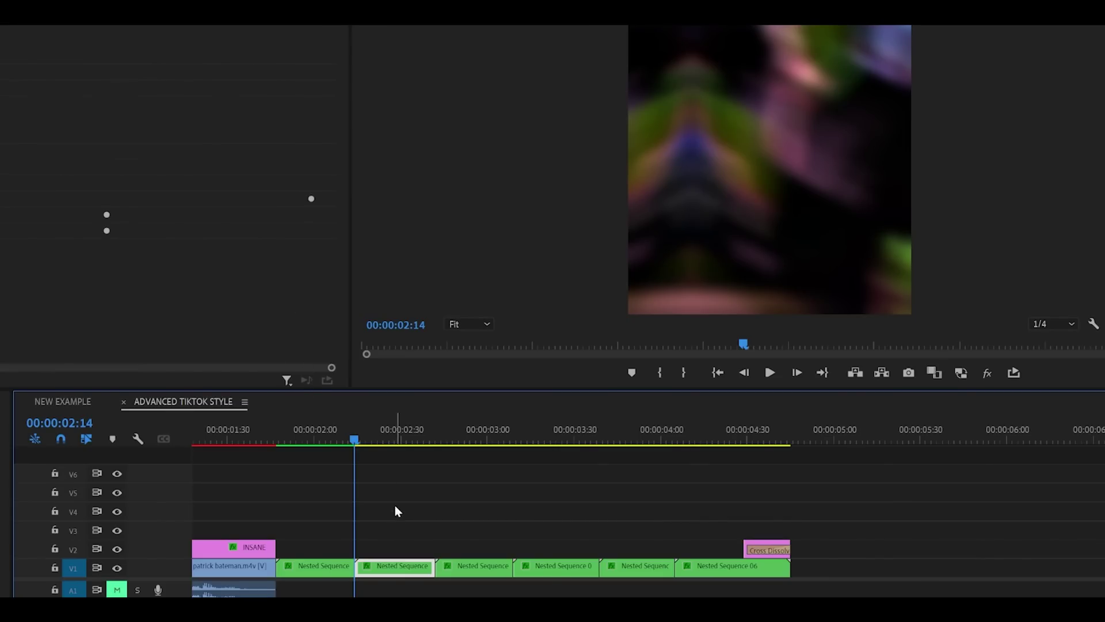
pyautogui.rightClick(216, 110)
pyautogui.click(435, 439)
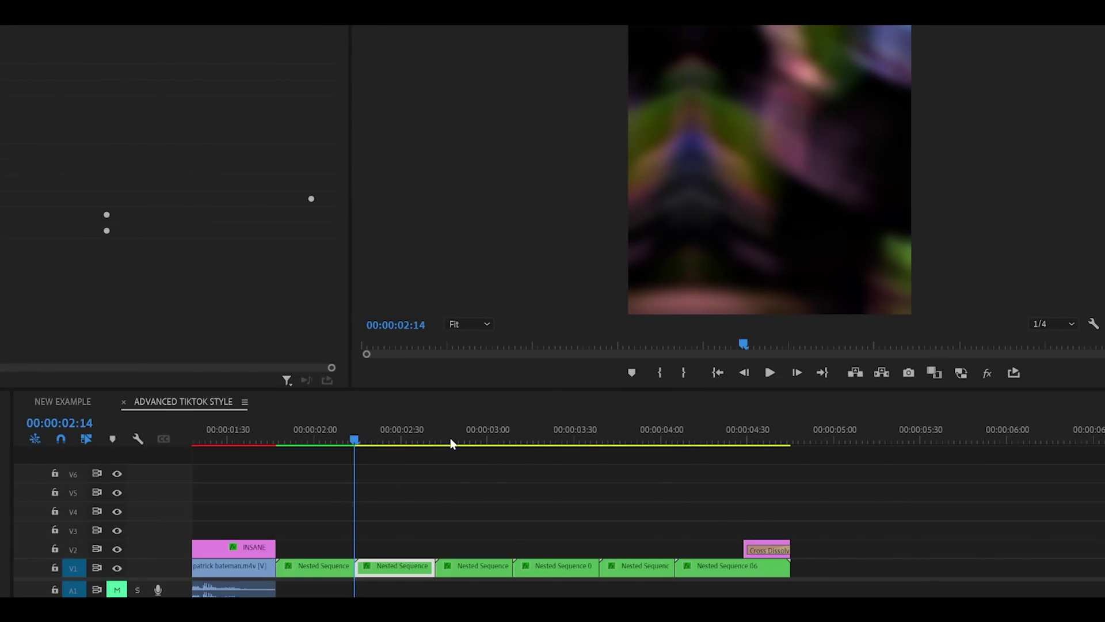
pyautogui.click(672, 441)
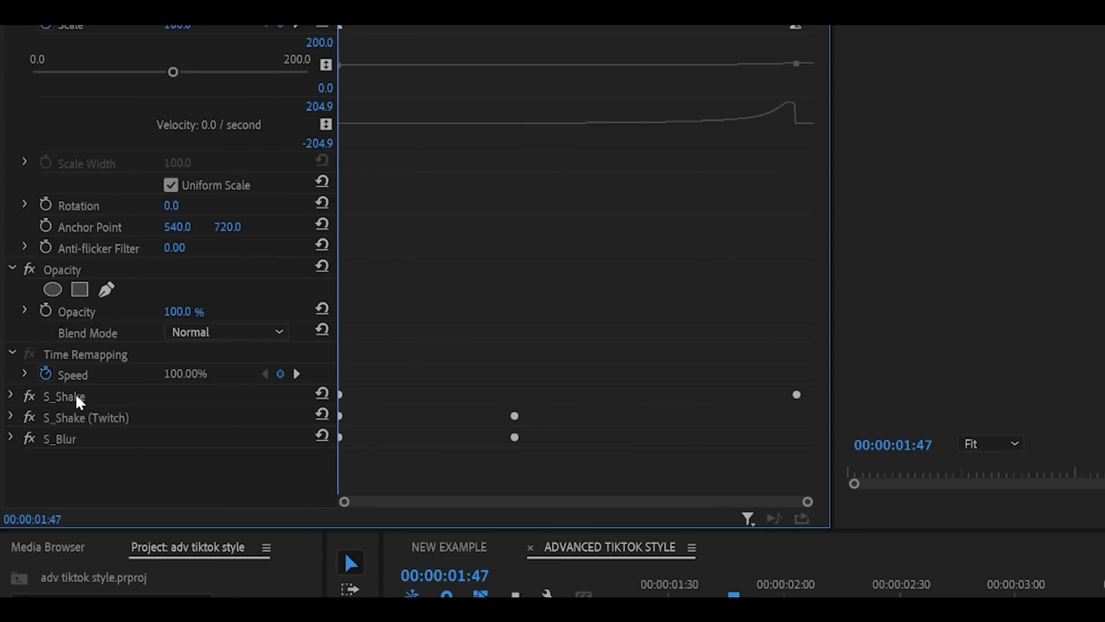
# Copy S_Shake, S_Shake (Twitch) and S_Blur from Nested Sequence 01 and select Nested Sequences 02 through 06 as the targets
pyautogui.click(75, 396)
pyautogui.keyDown('shift'); pyautogui.click(83, 417); pyautogui.keyUp('shift')
pyautogui.keyDown('shift'); pyautogui.click(80, 438); pyautogui.keyUp('shift')
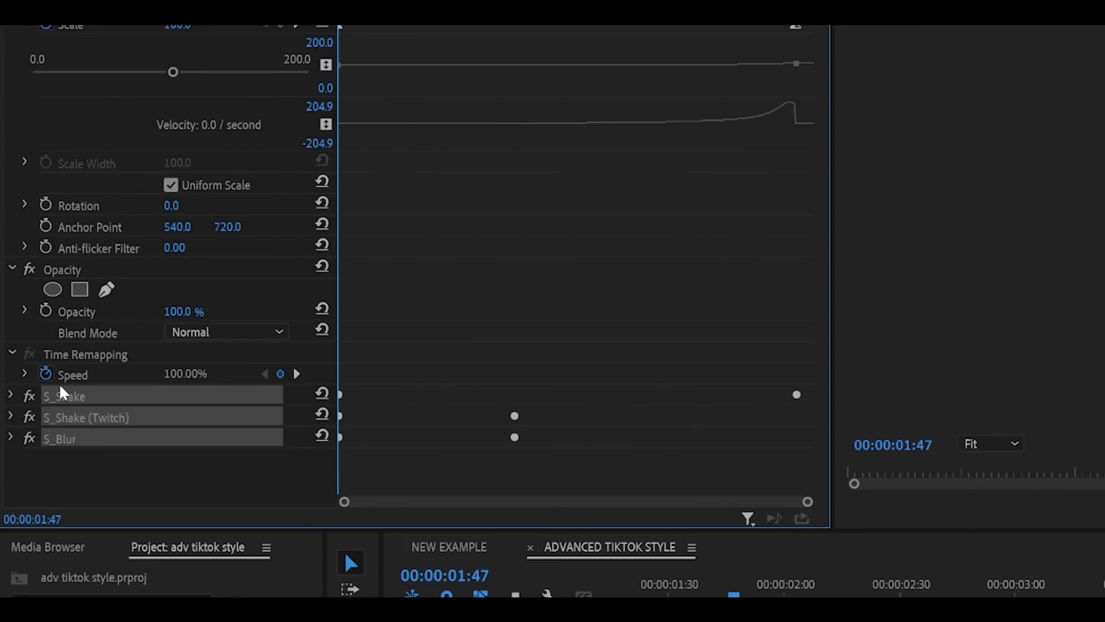
pyautogui.rightClick(65, 397)
pyautogui.click(92, 493)
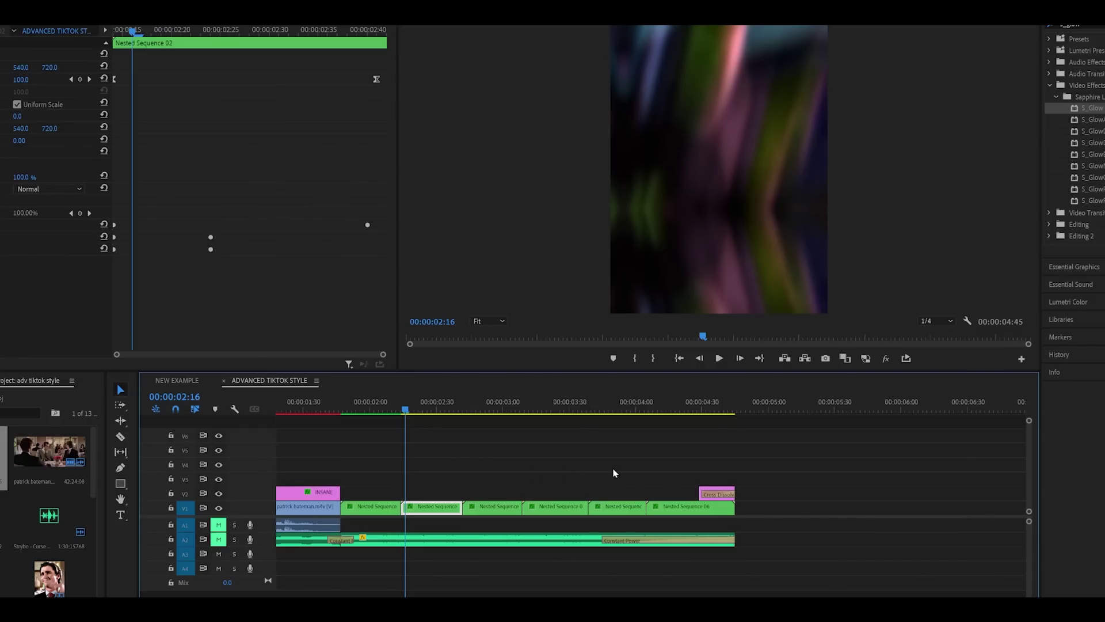
pyautogui.moveTo(661, 470); pyautogui.dragTo(424, 514)
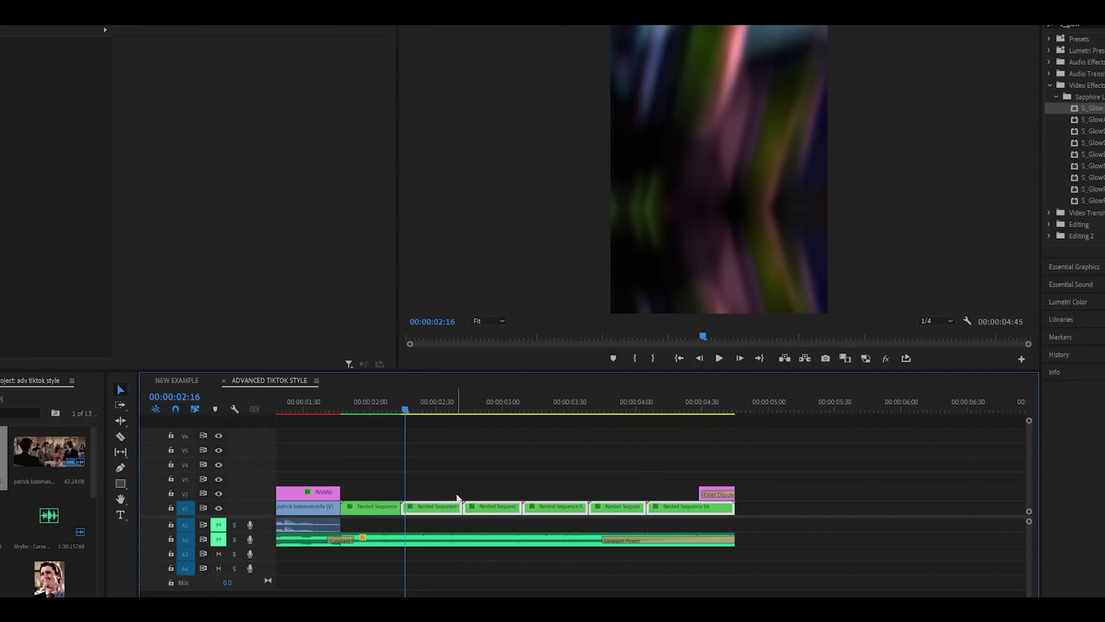